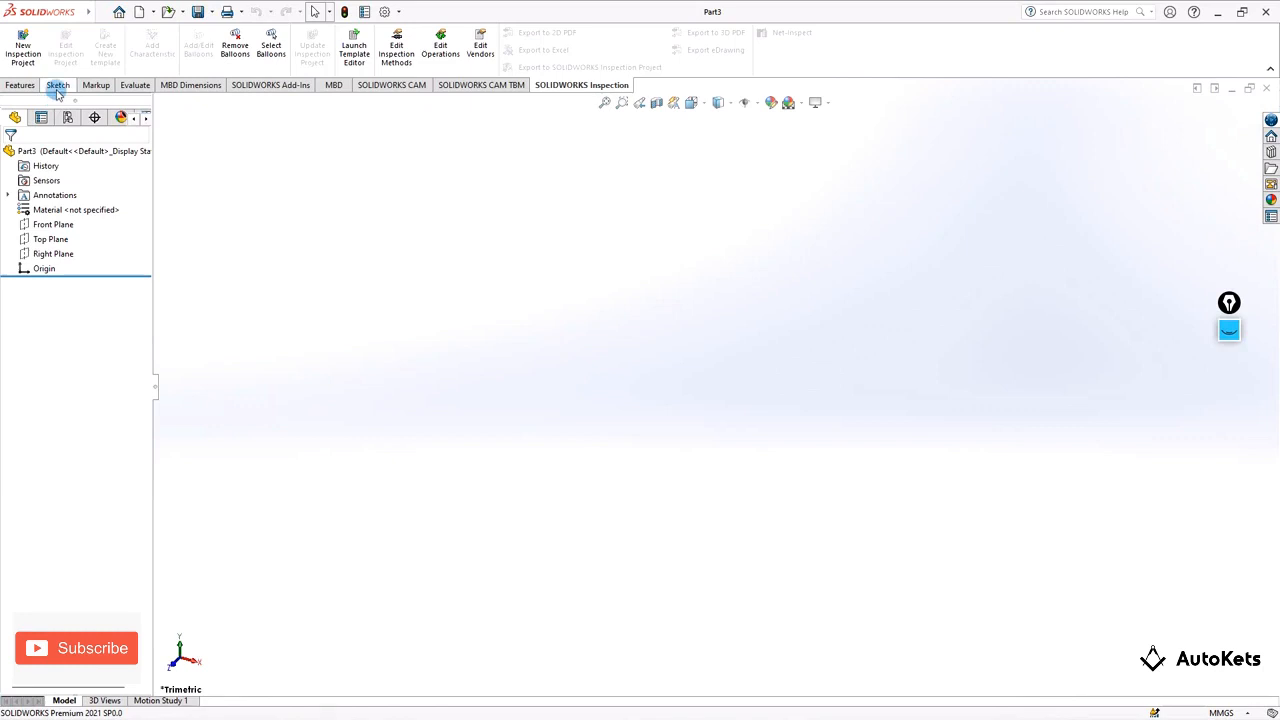
- Start a new sketch on the Top Plane
click(57, 86)
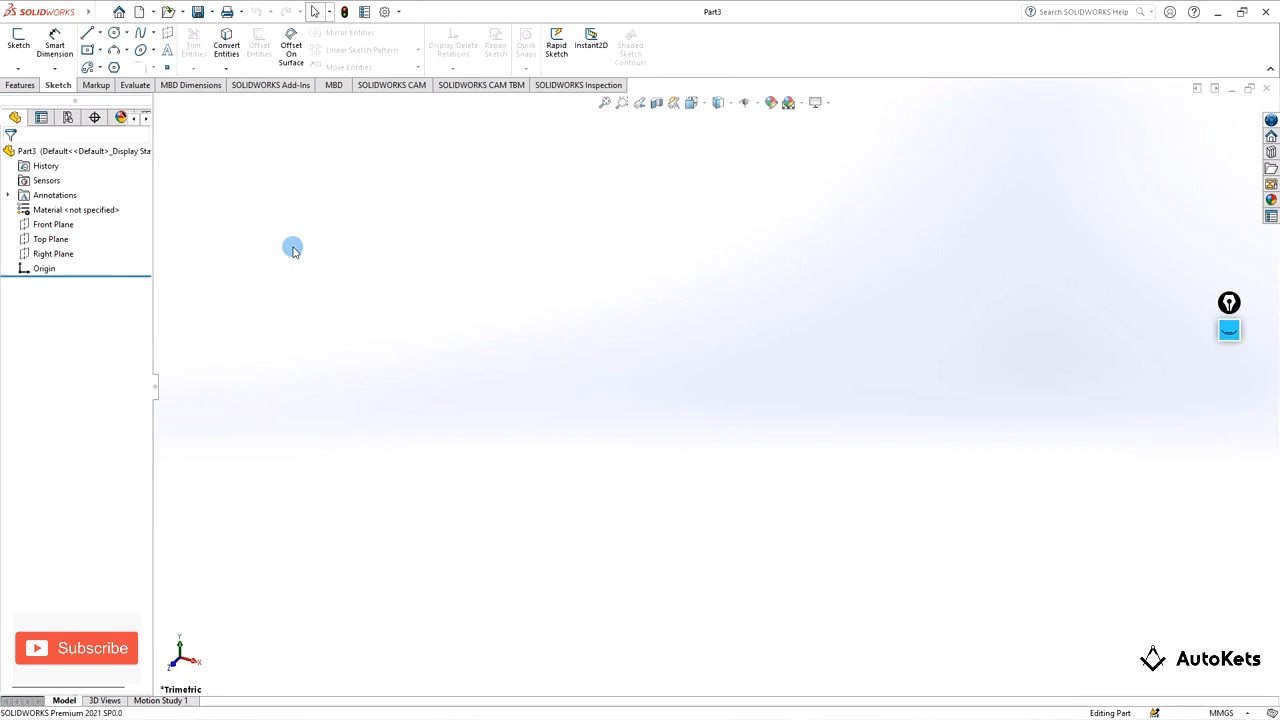
click(20, 44)
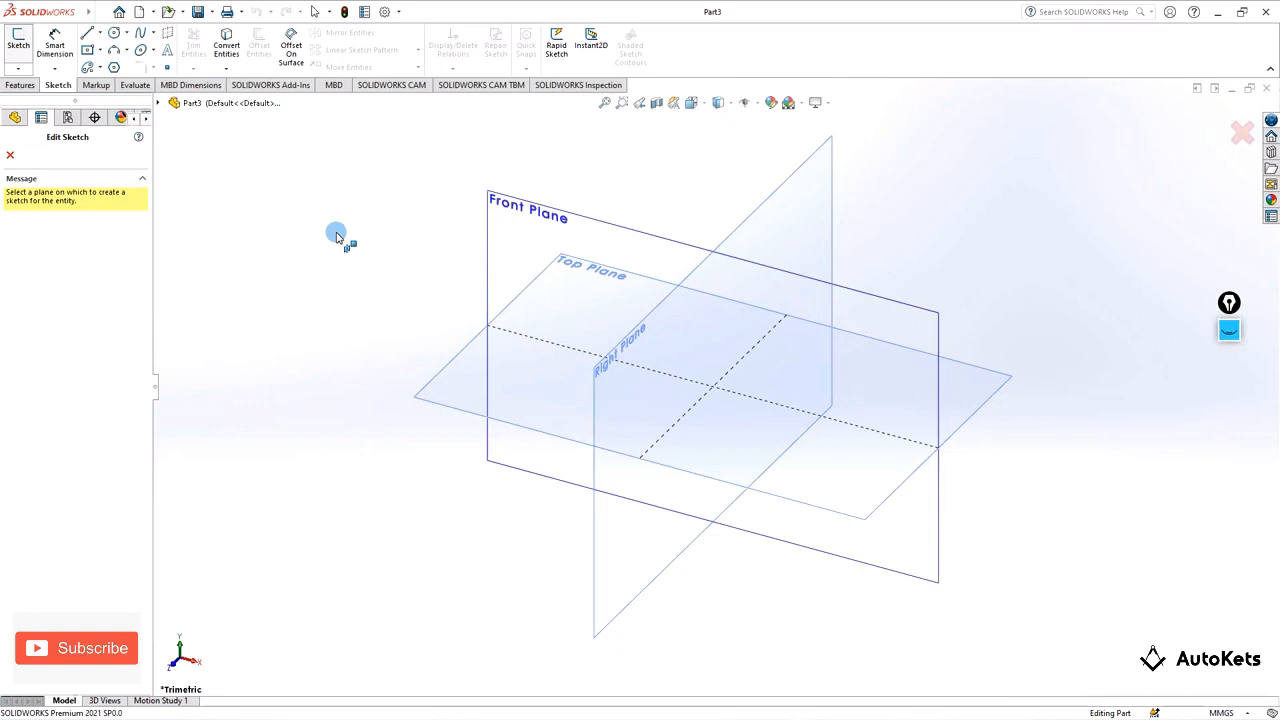
click(430, 384)
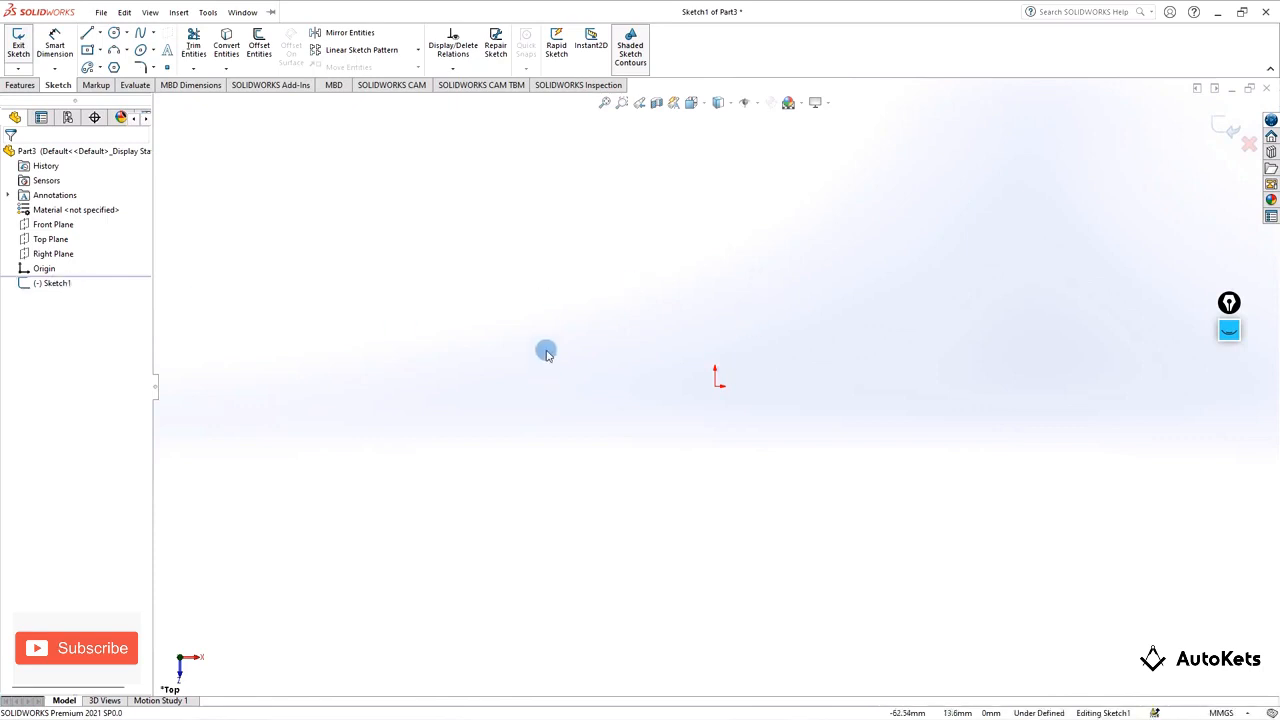
drag(585, 121, 871, 91)
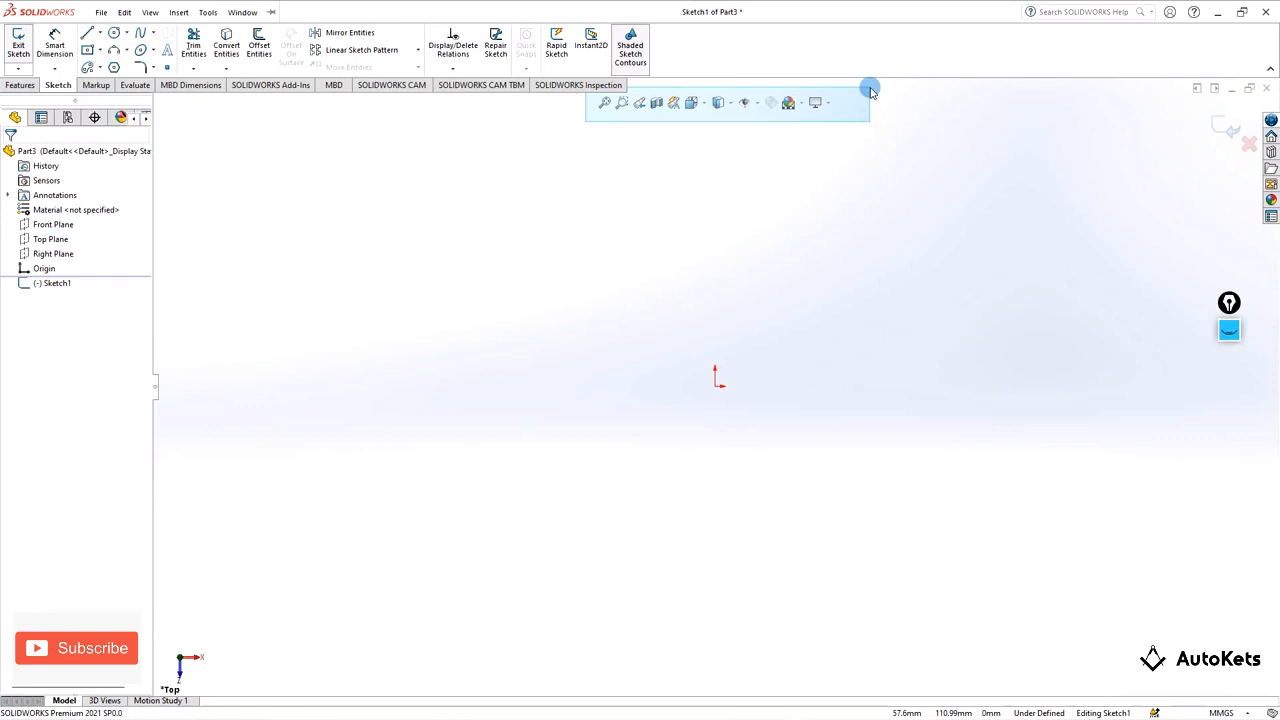
drag(871, 91, 868, 96)
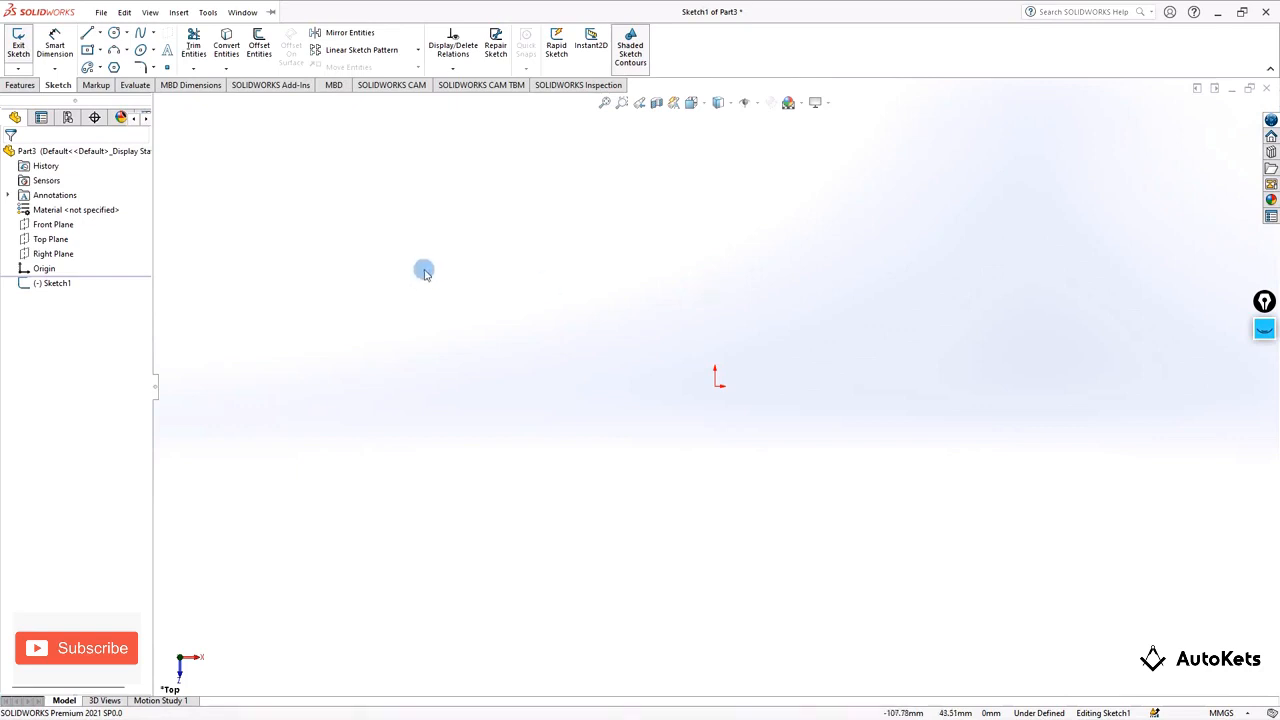
- Sketch a horizontal line about 179 mm long just above the origin
click(99, 34)
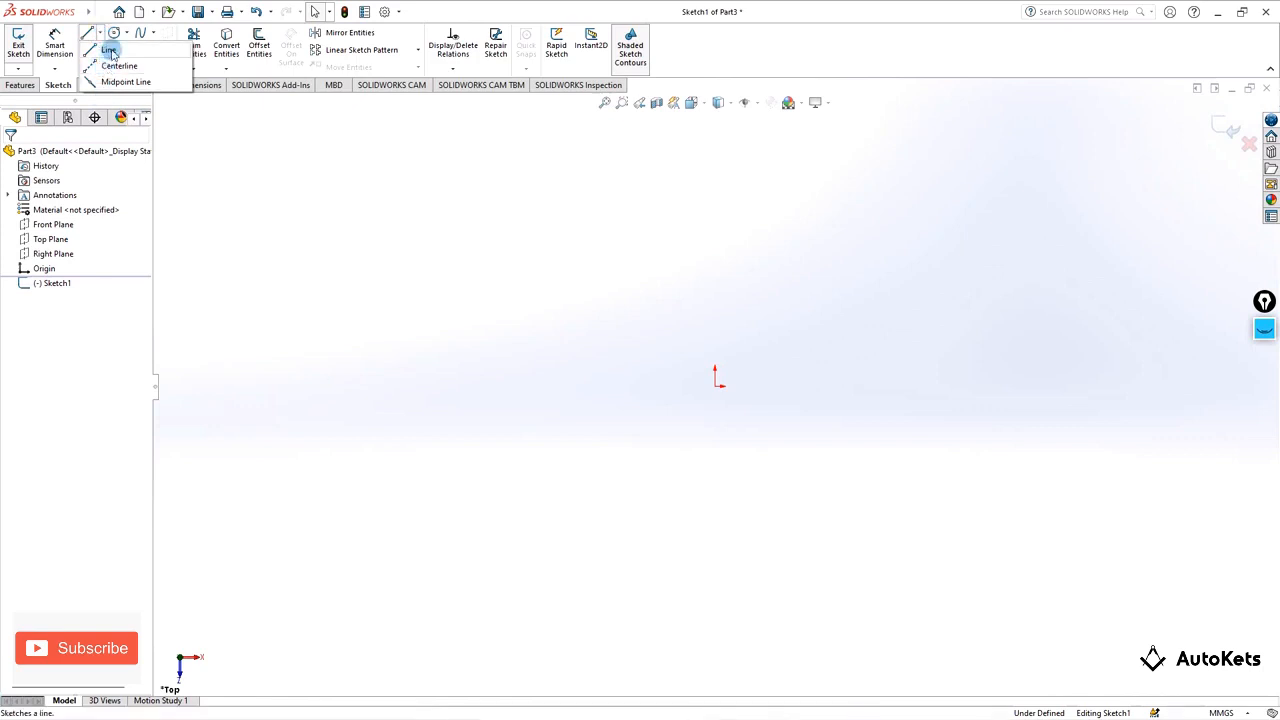
click(110, 52)
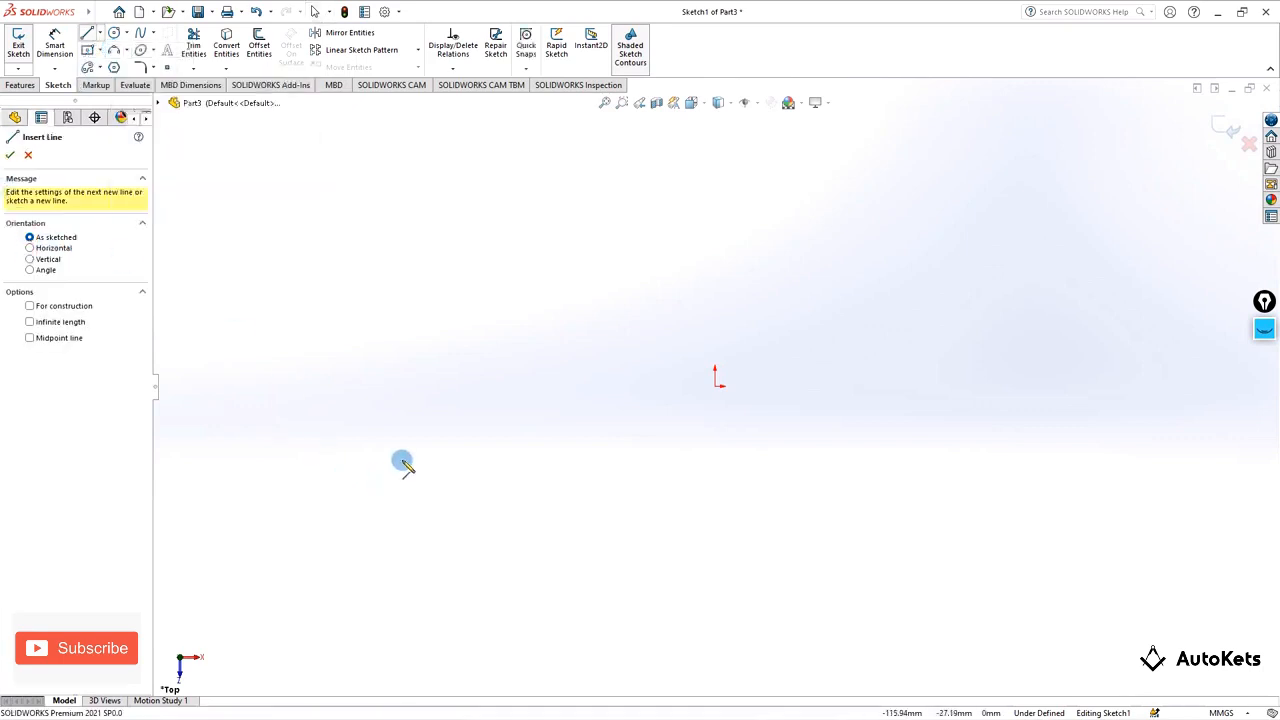
click(389, 369)
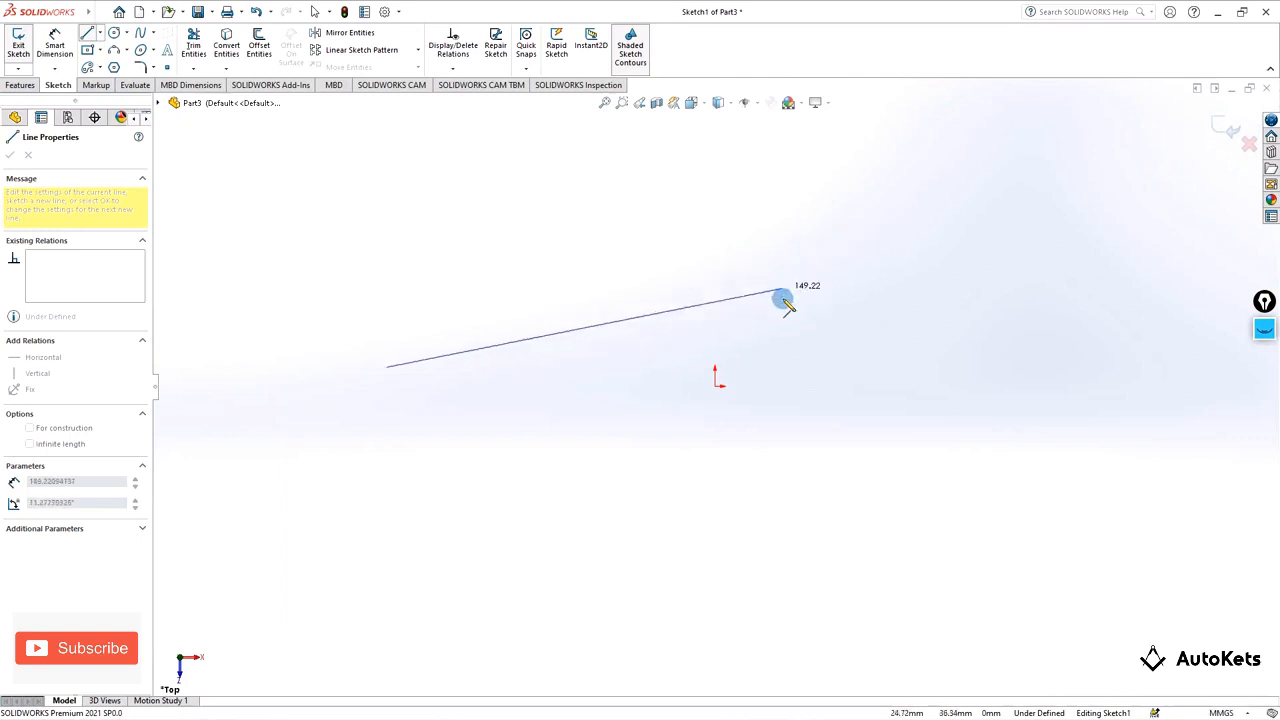
click(871, 367)
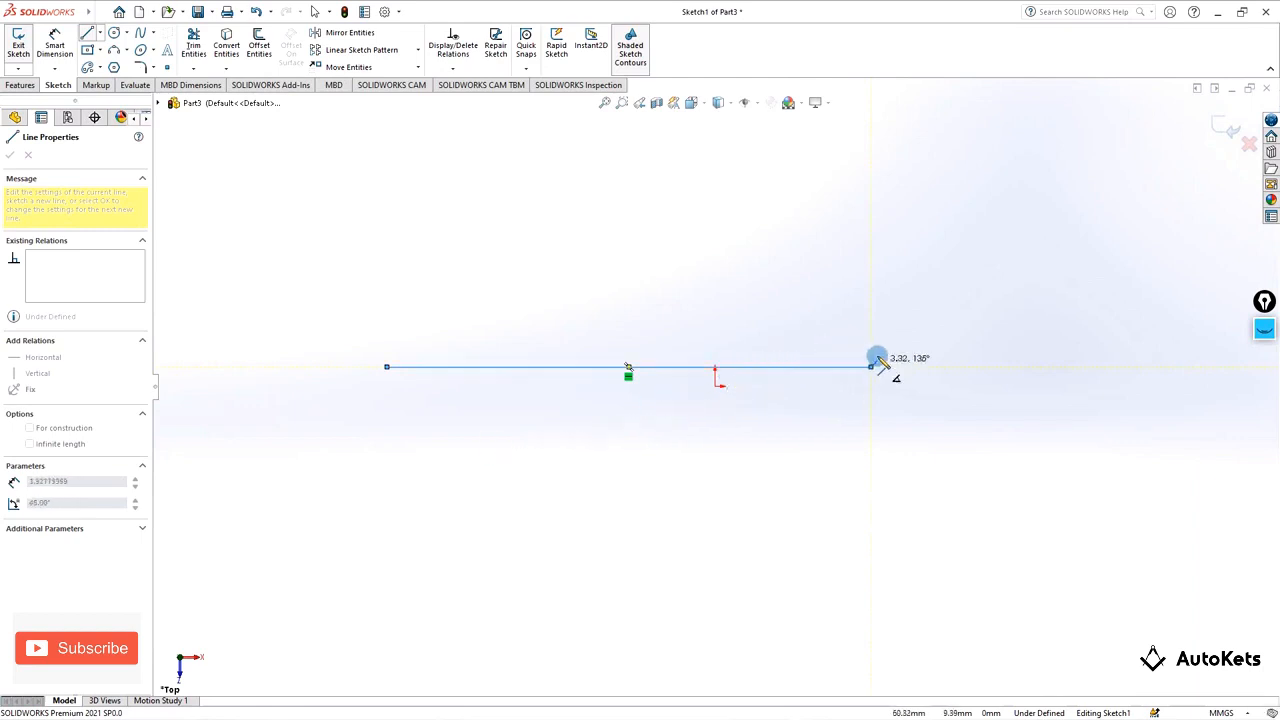
mouse_move(871, 367)
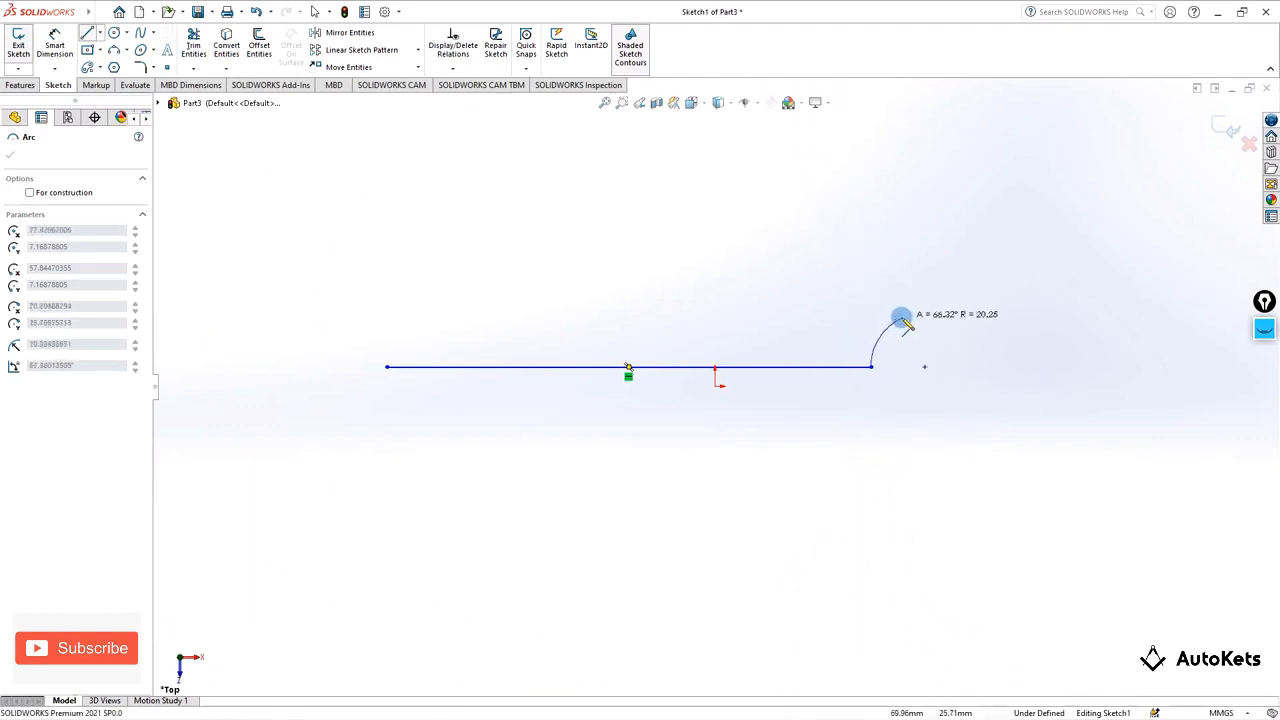
key(Escape)
- Sketch an open chain of seven connected lines from the horizontal line's right endpoint, looping around clockwise and ending below the horizontal line
click(89, 33)
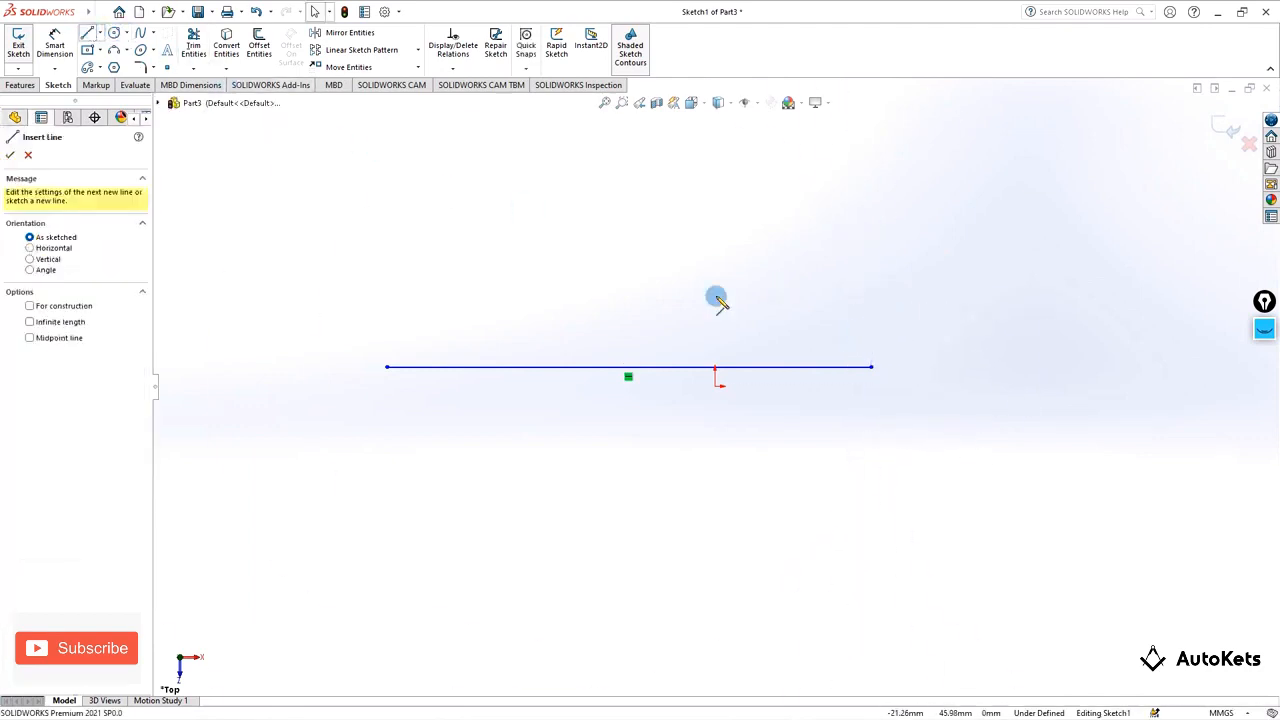
click(871, 367)
click(791, 270)
click(956, 200)
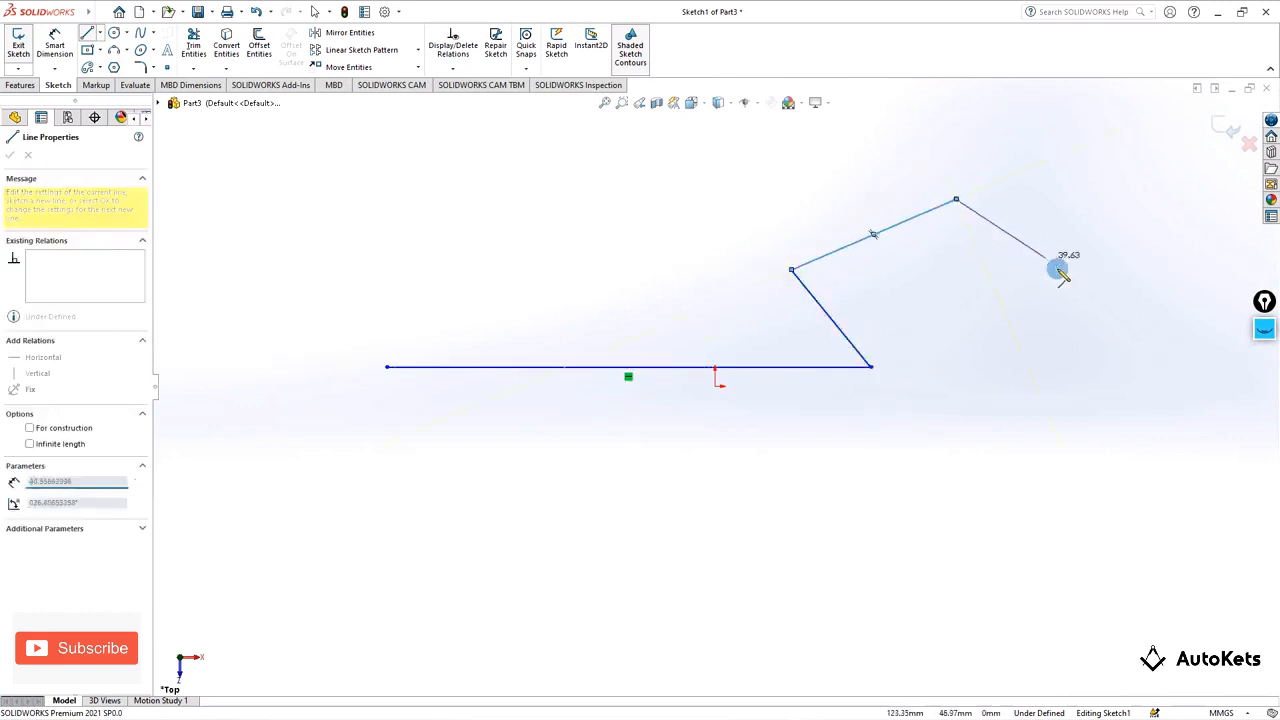
click(1085, 283)
click(986, 456)
click(824, 441)
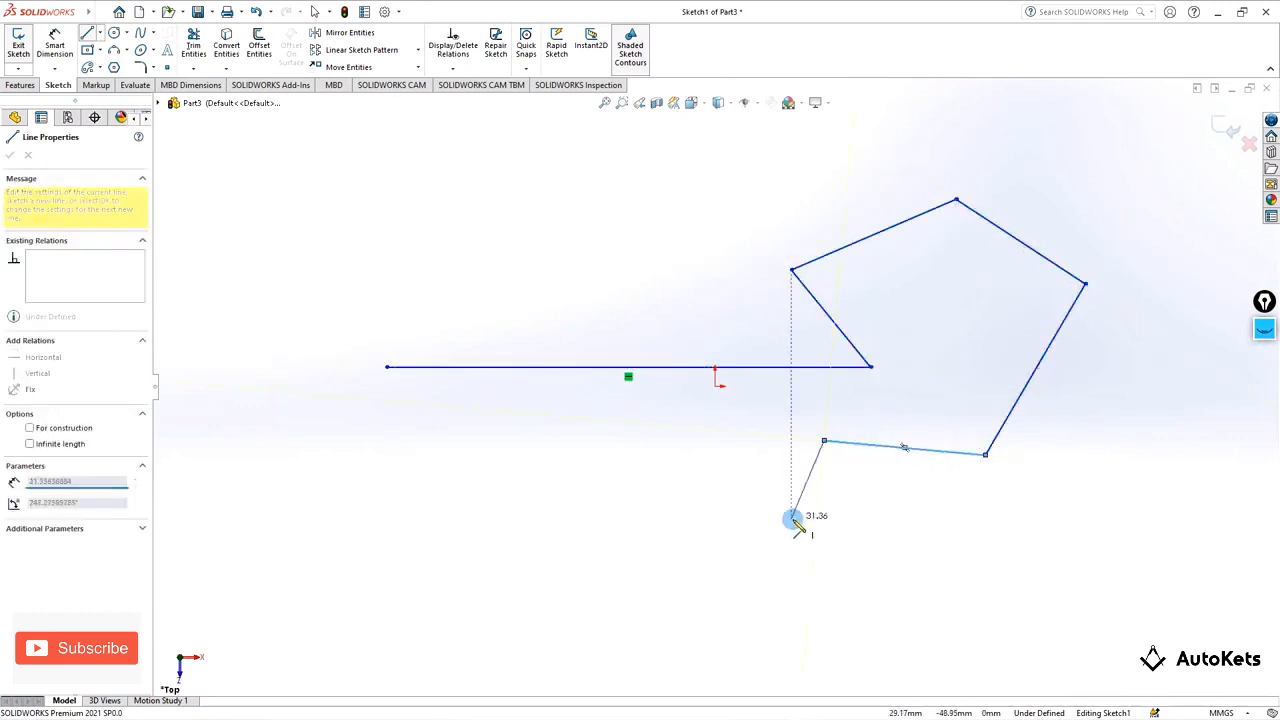
click(791, 518)
click(632, 481)
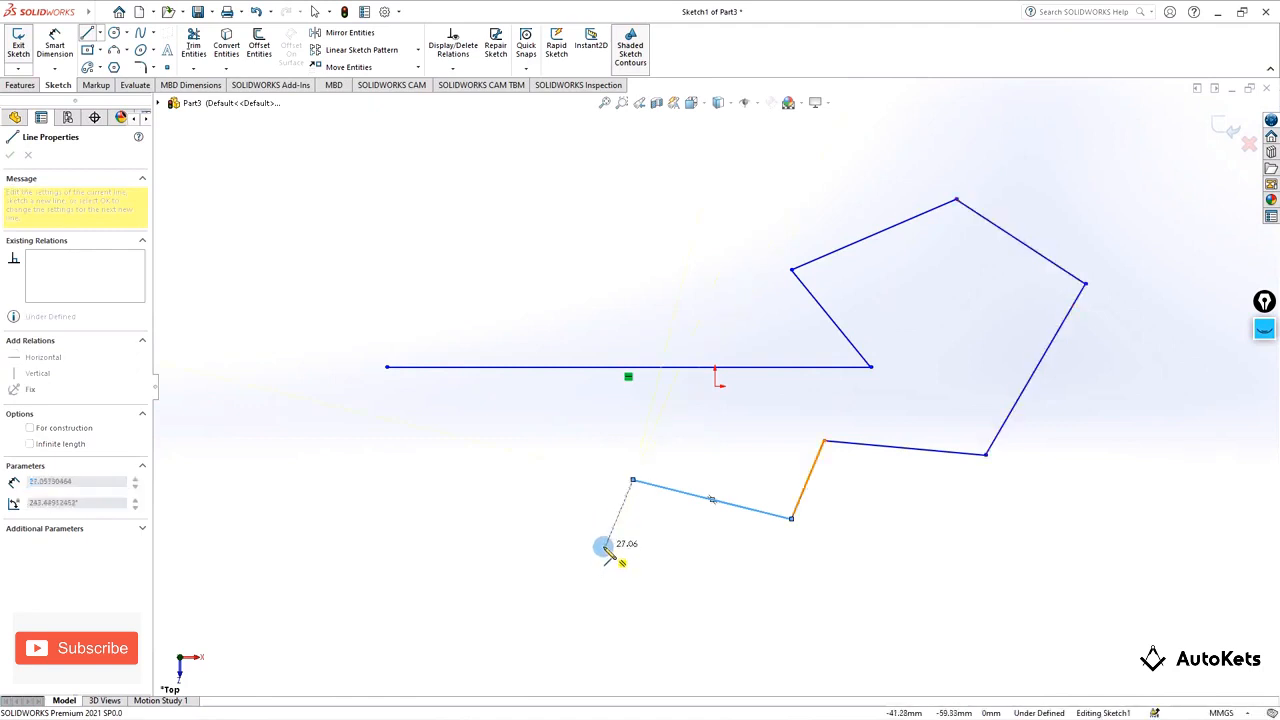
double_click(634, 483)
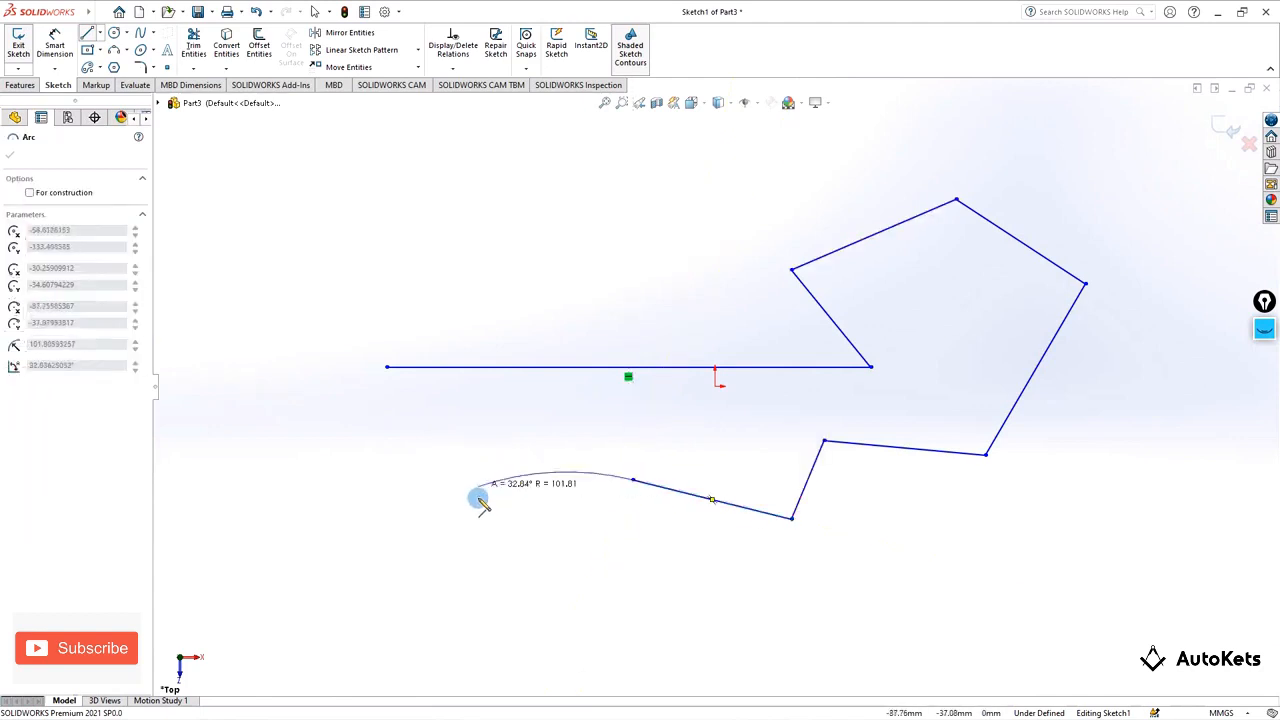
key(Escape)
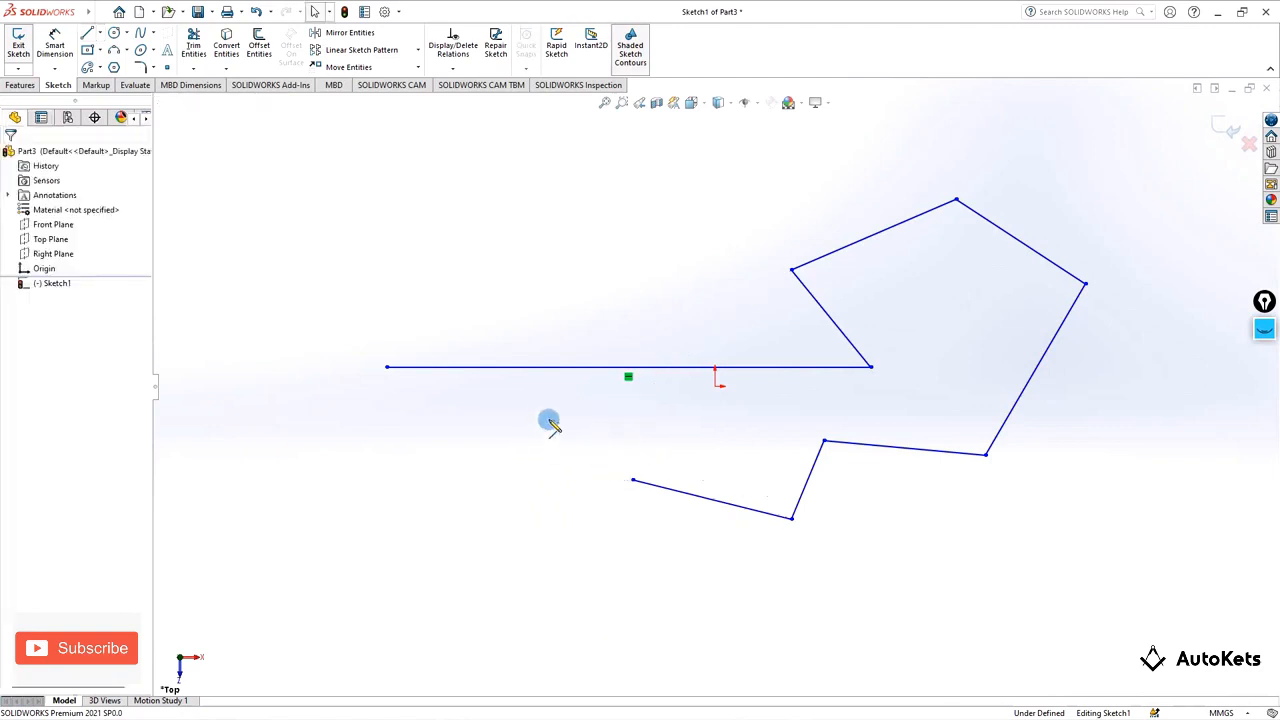
click(657, 486)
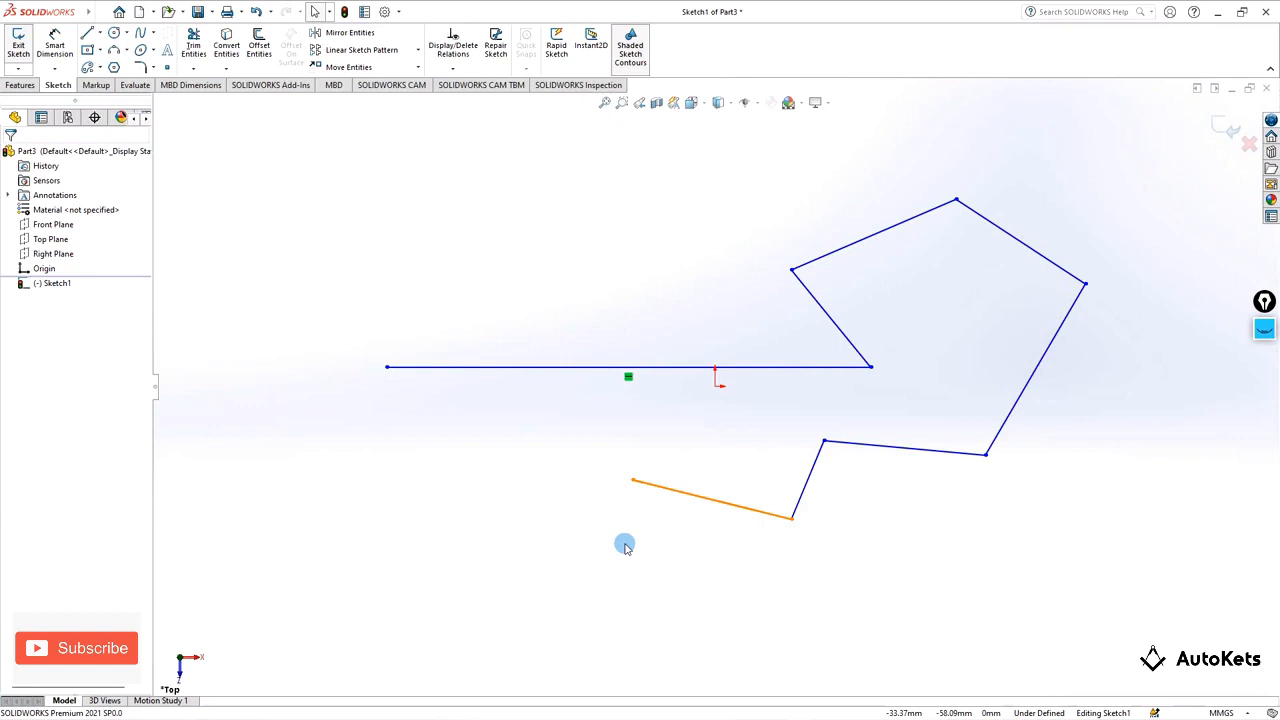
click(480, 367)
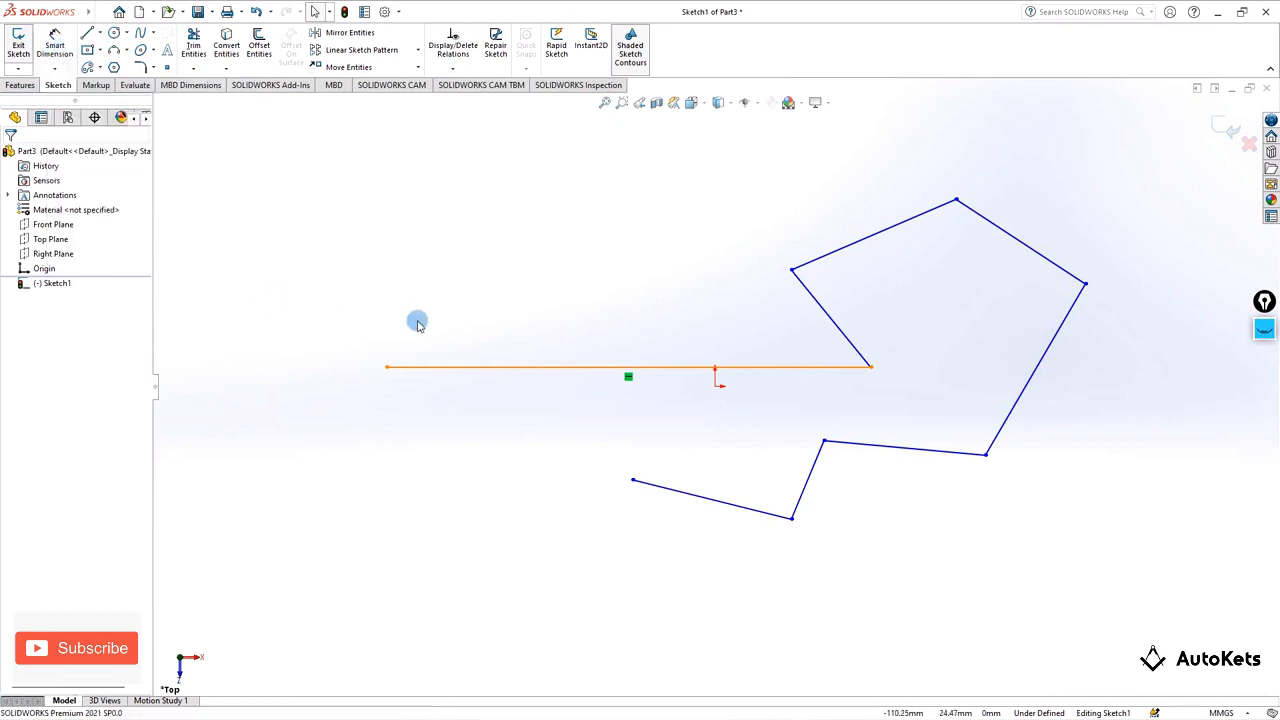
- Dimension the horizontal line with Smart Dimension and set its length to 180 mm
click(54, 47)
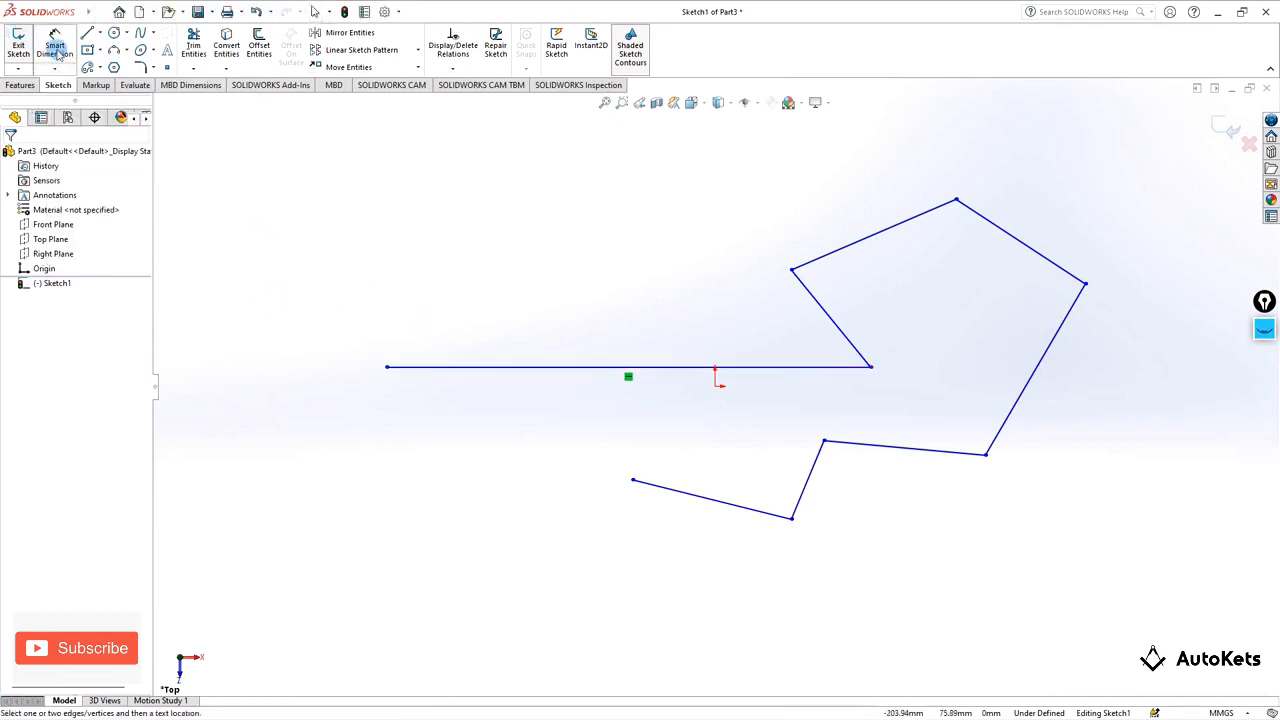
click(484, 367)
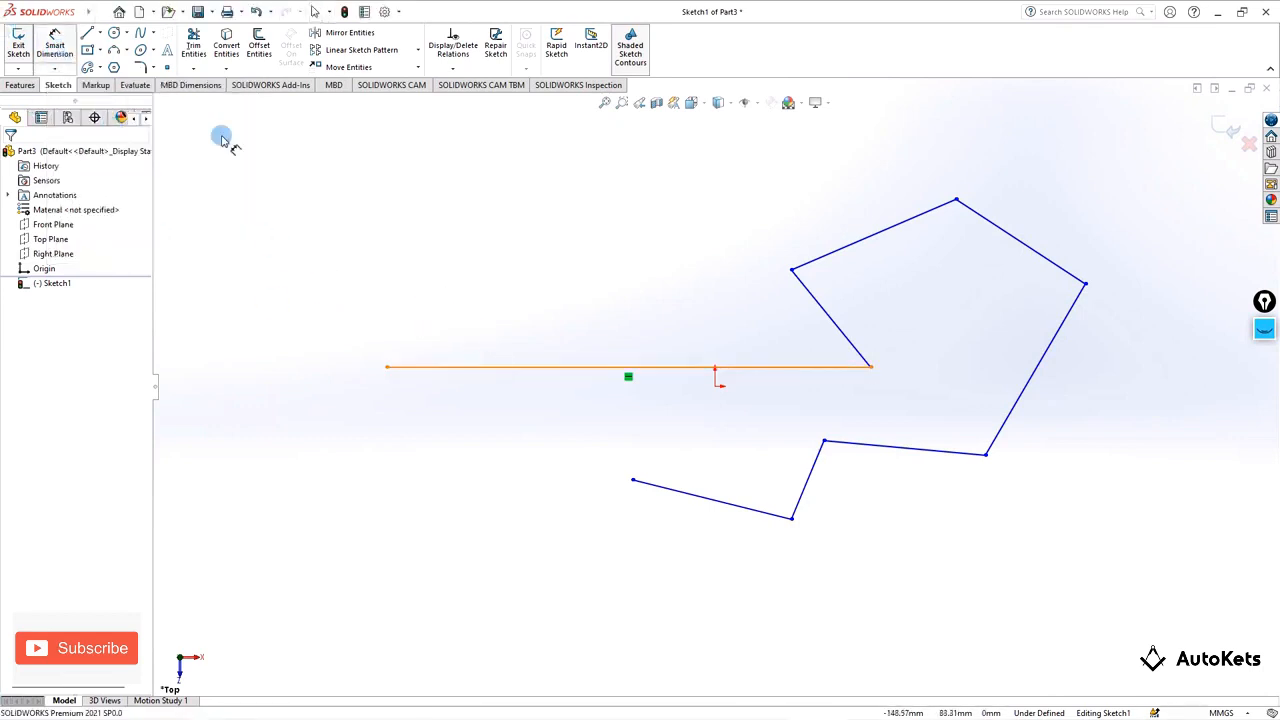
click(534, 367)
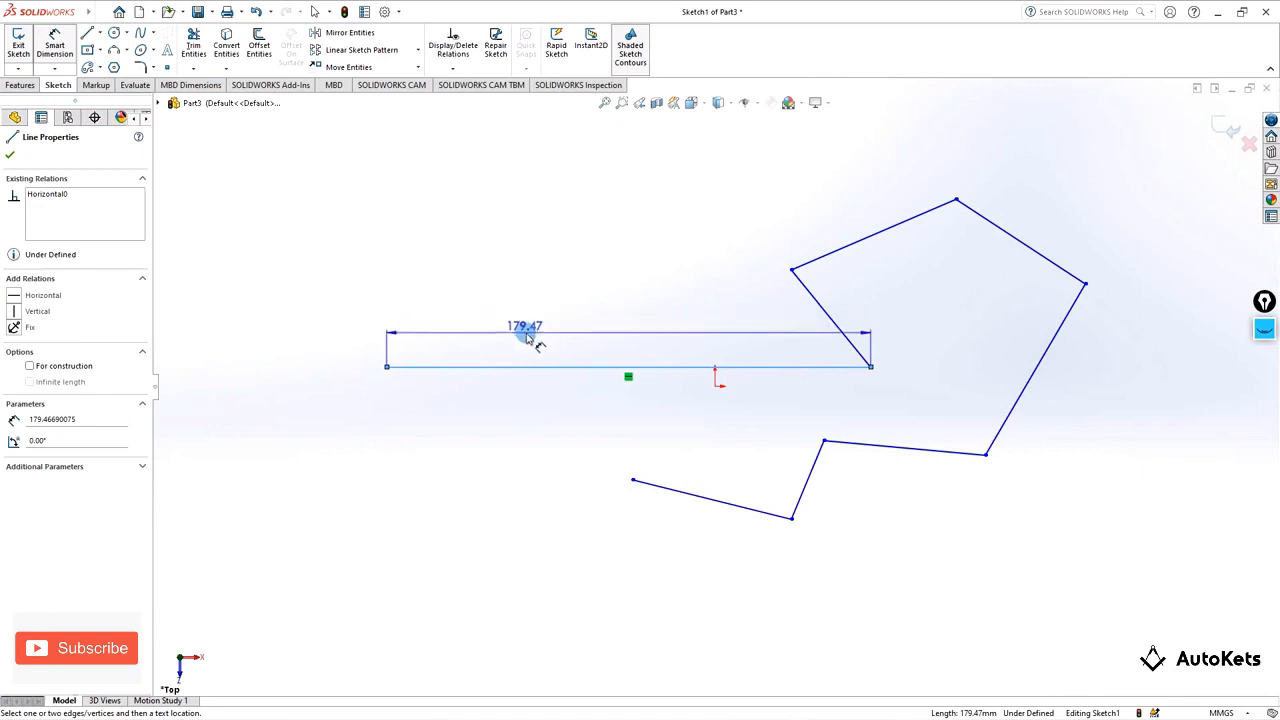
click(528, 323)
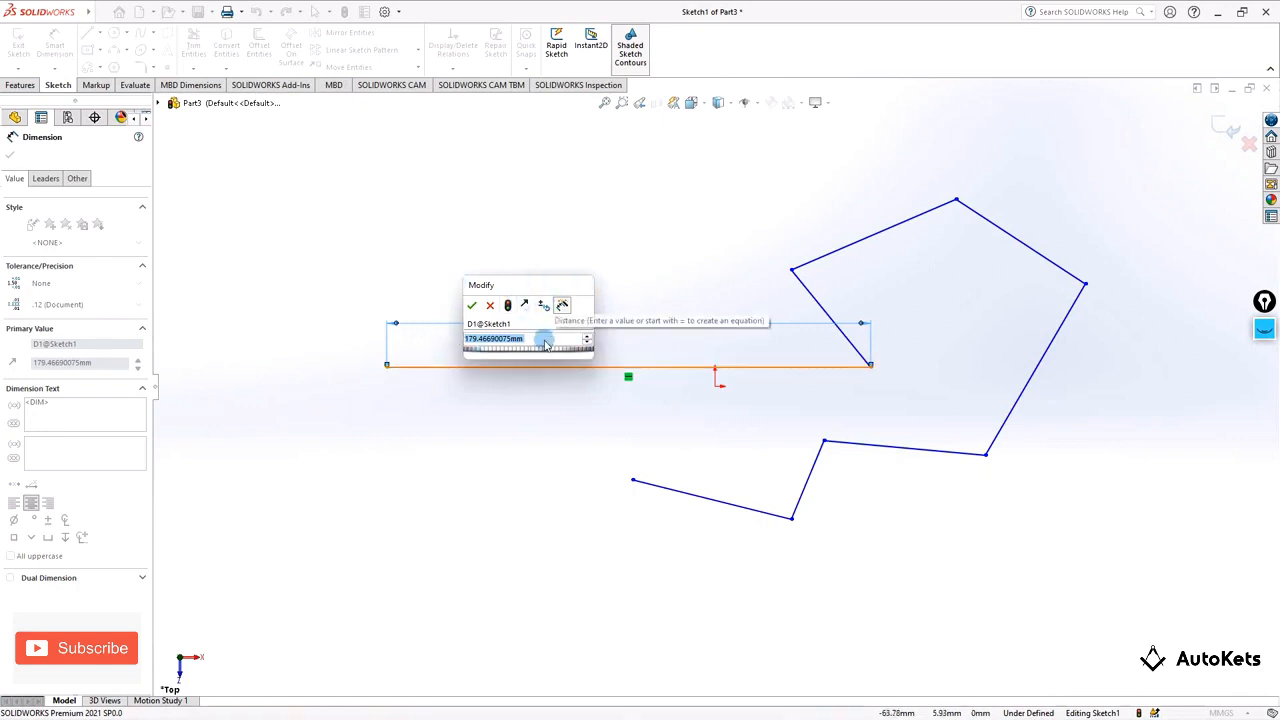
text(180)
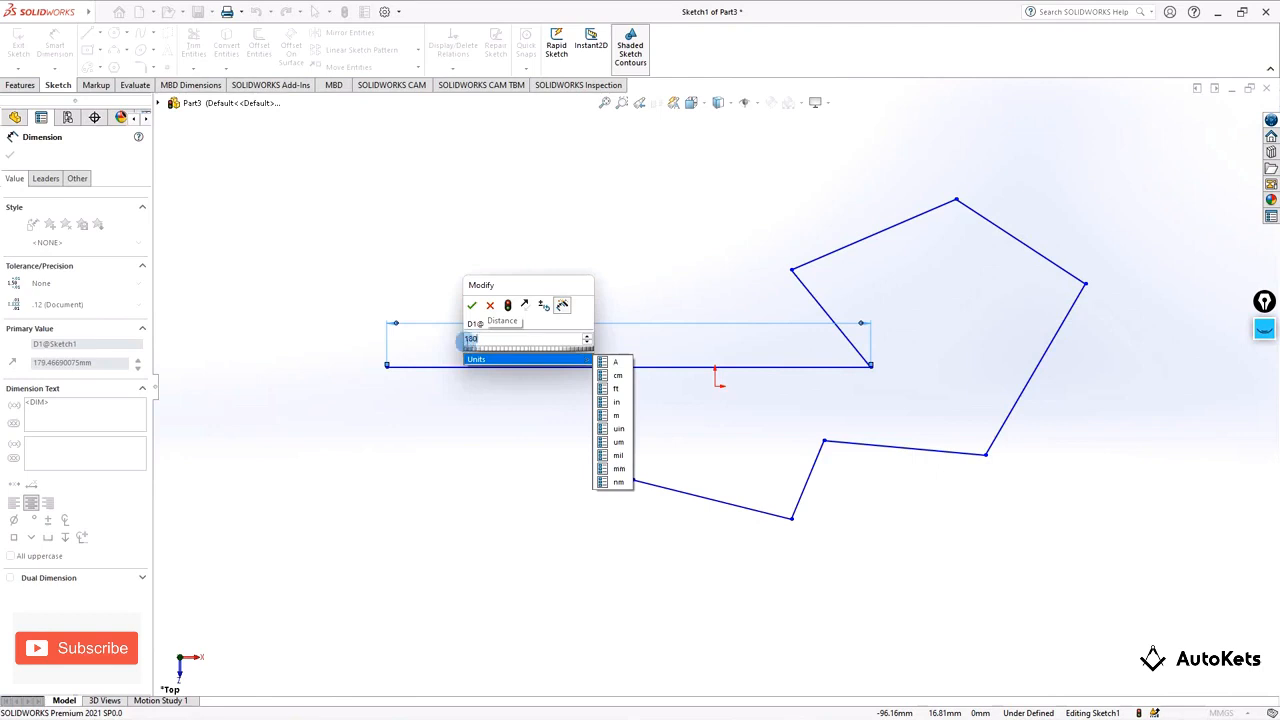
click(472, 305)
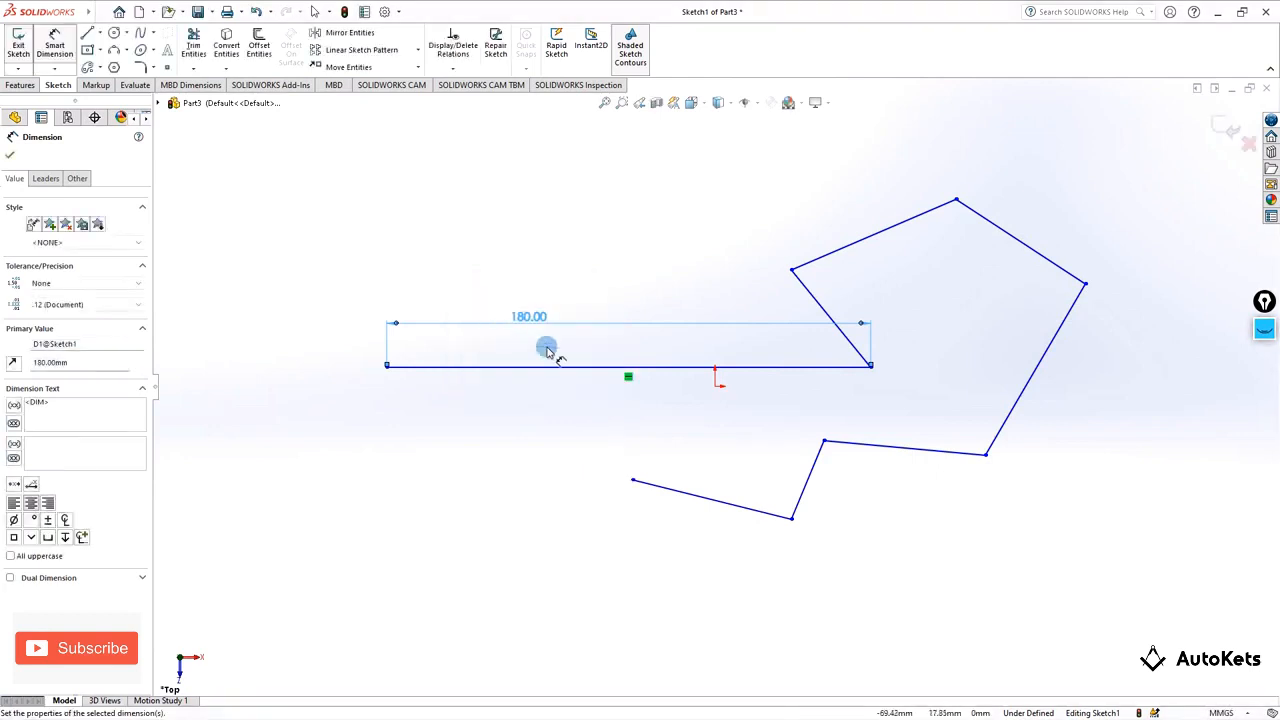
key(Escape)
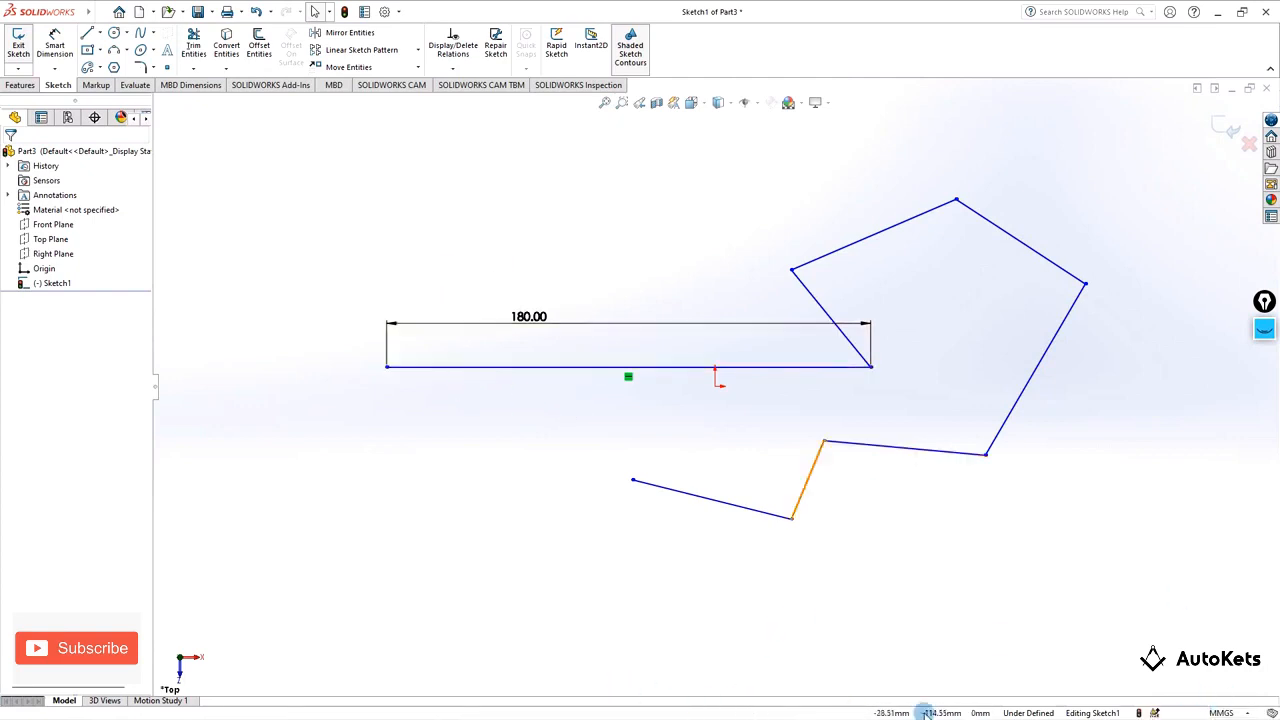
- Check which unit system the document uses
click(1221, 712)
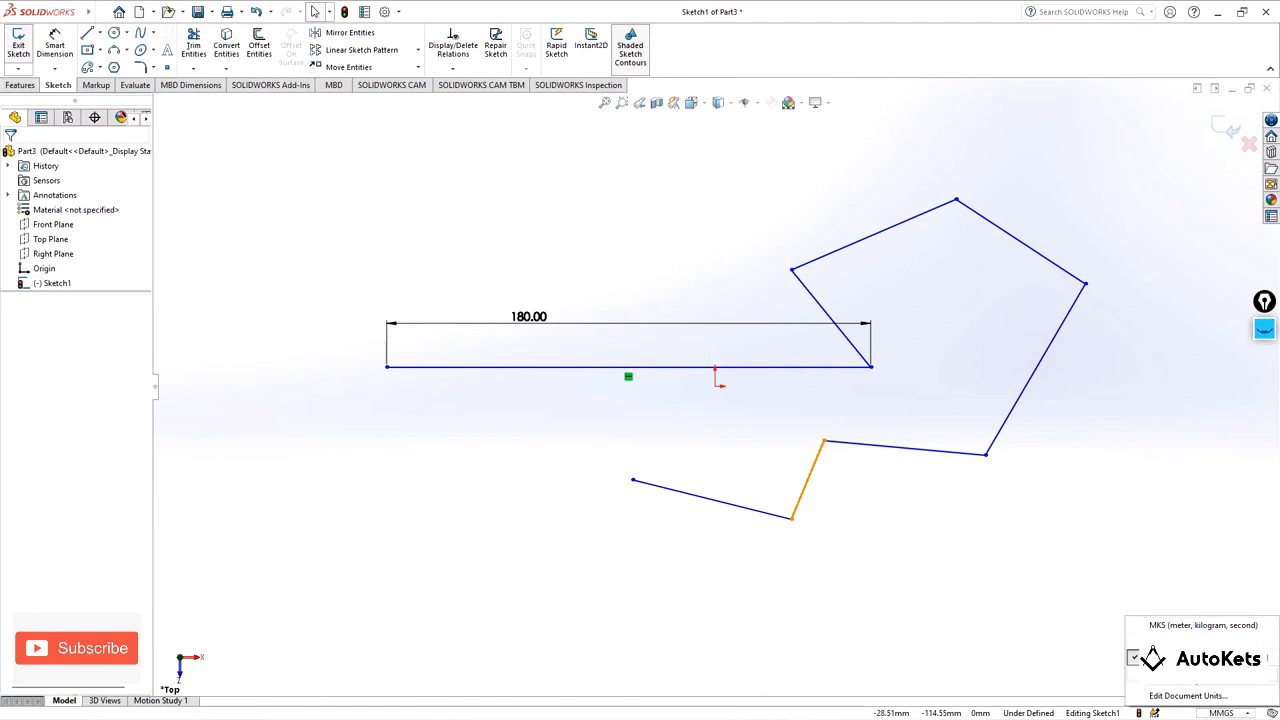
click(872, 620)
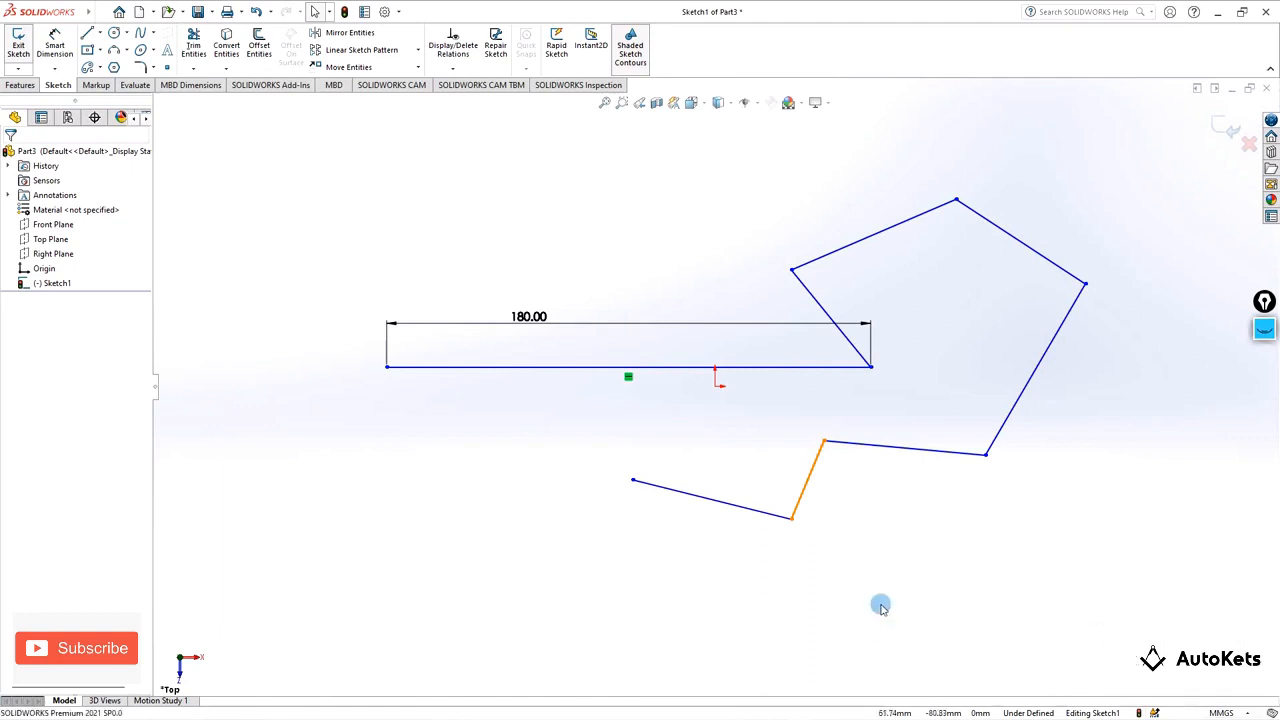
- Set the horizontal line's length dimension to 100 mm
click(500, 366)
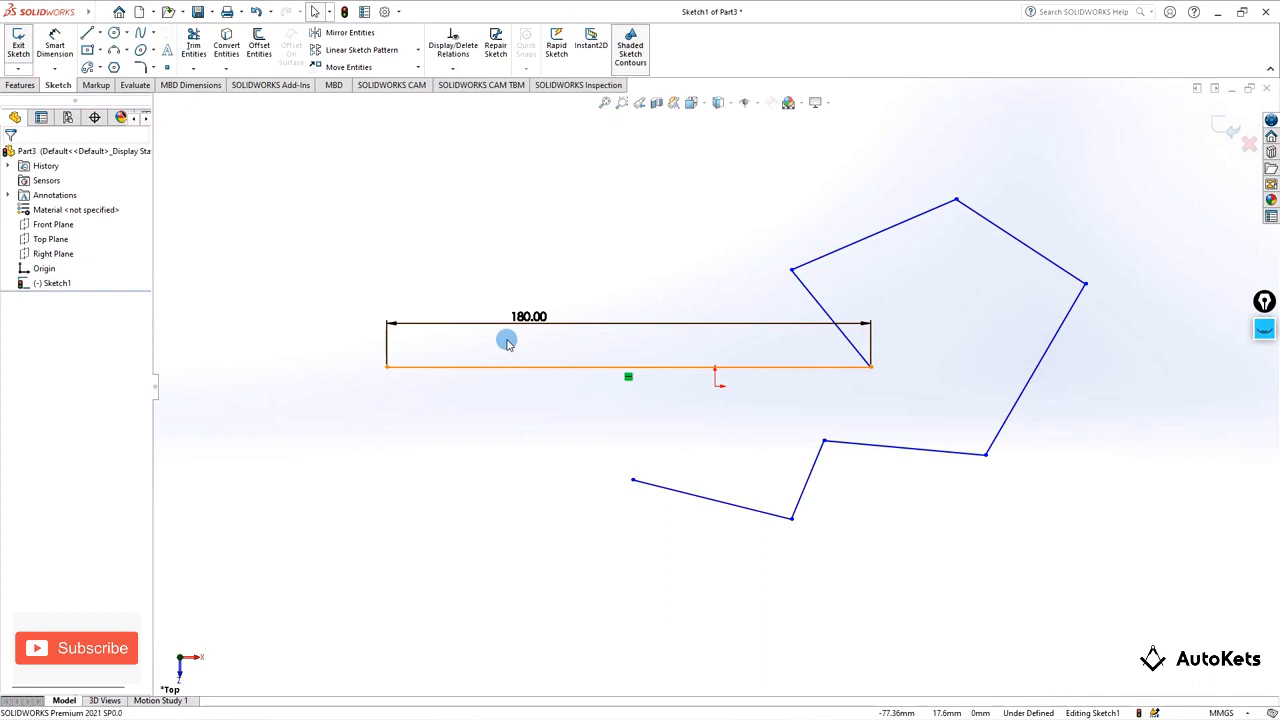
double_click(528, 317)
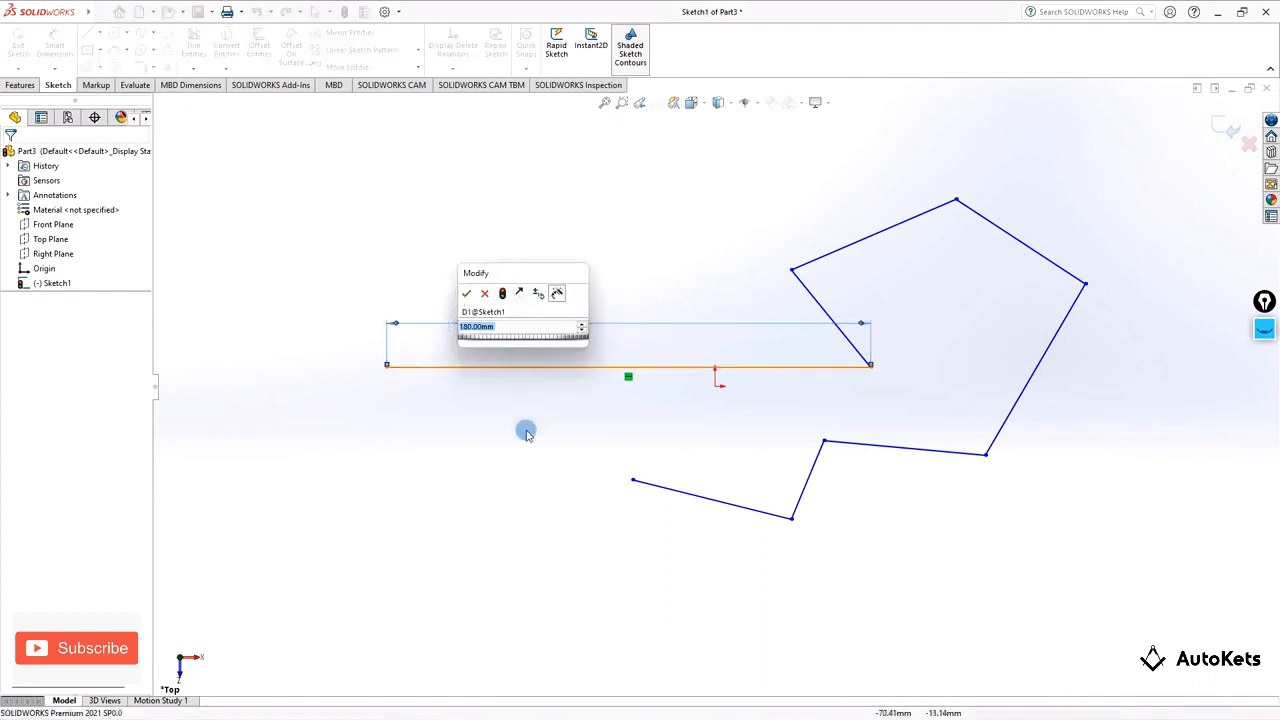
text(100)
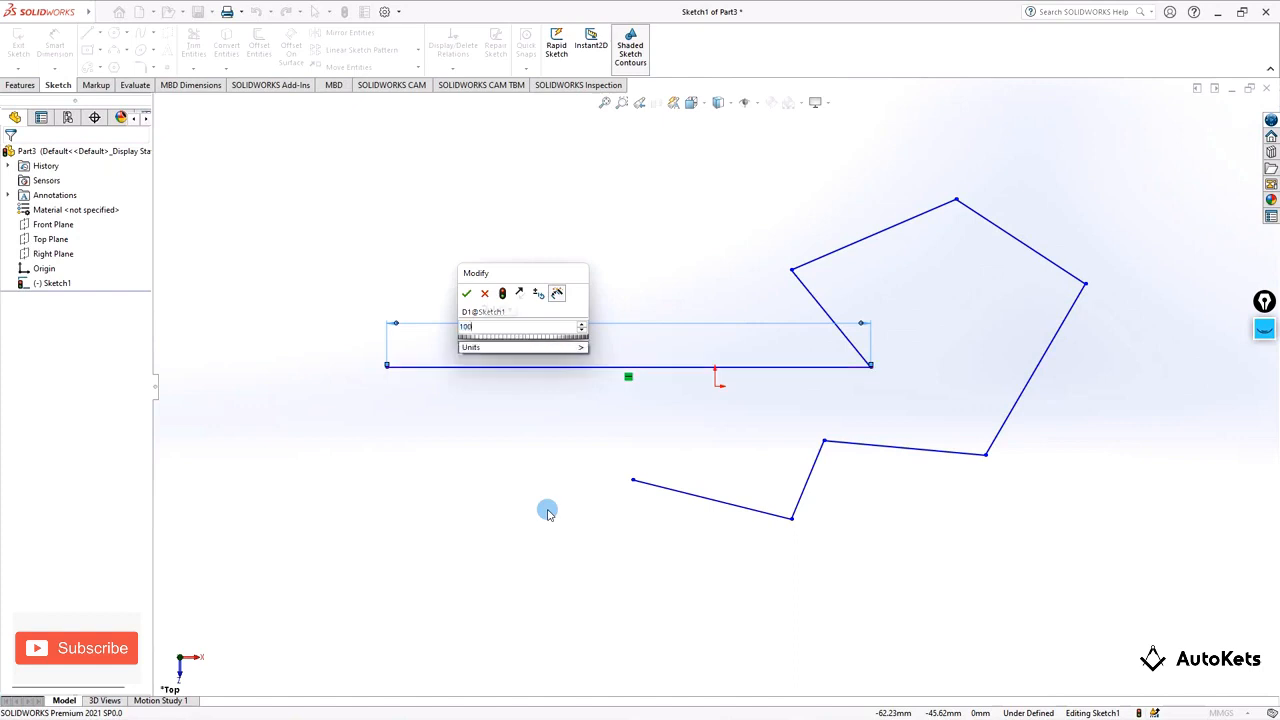
key(Return)
click(625, 438)
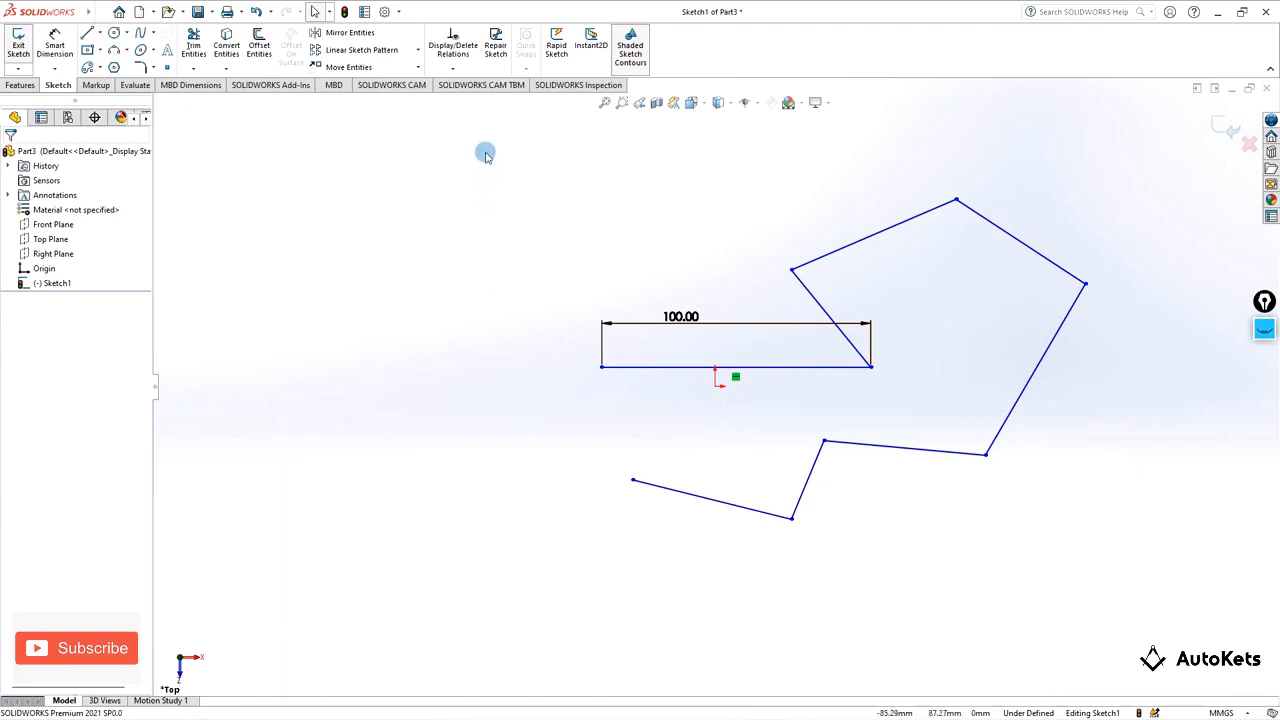
drag(485, 152, 556, 234)
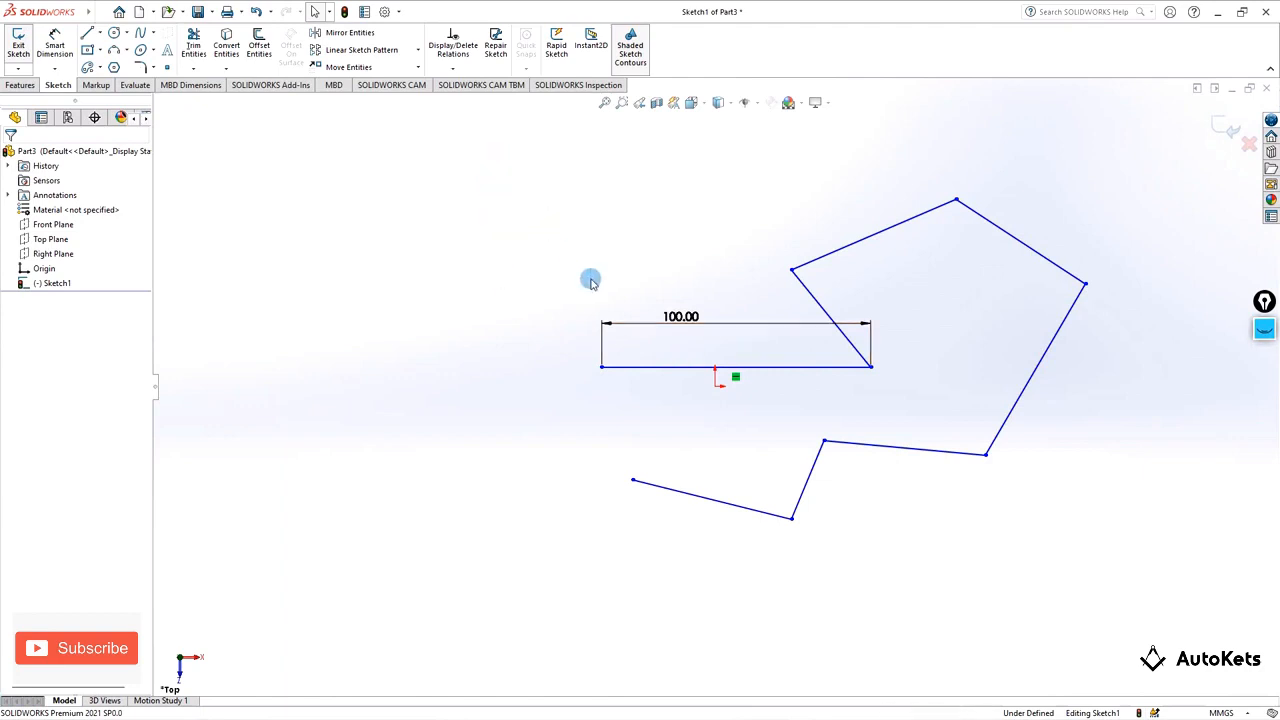
- Delete the horizontal line together with its length dimension
click(651, 367)
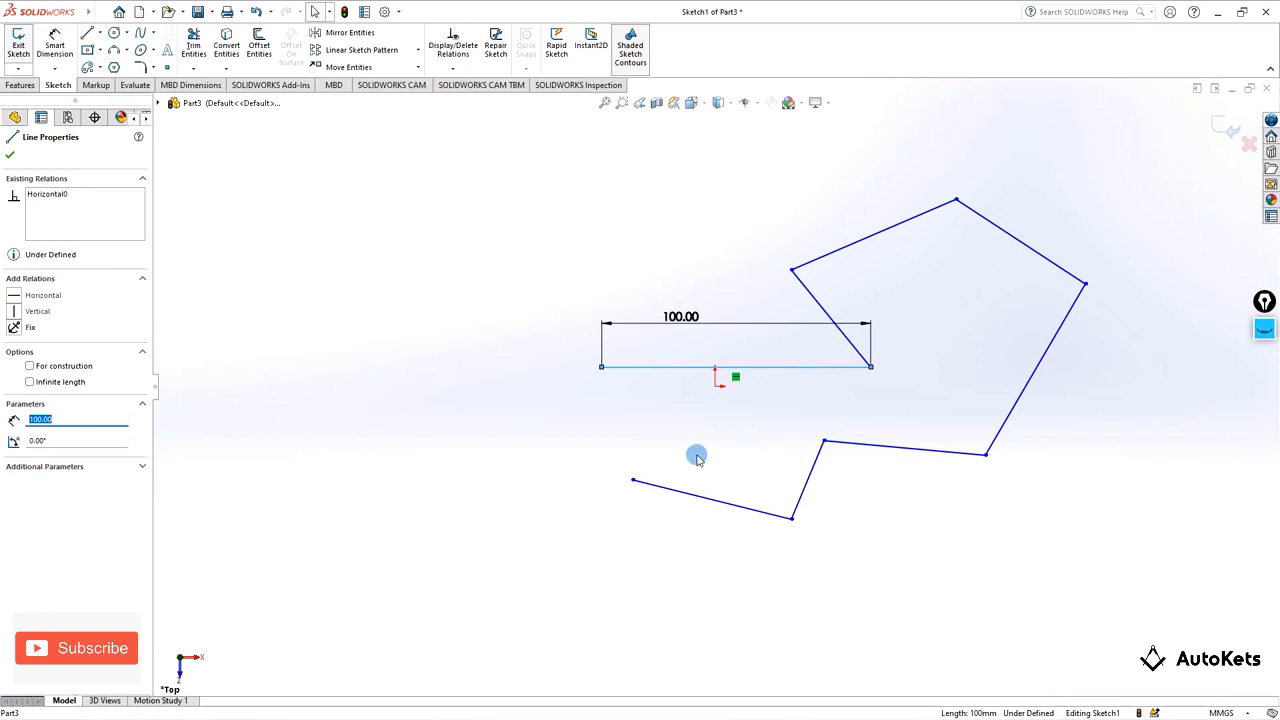
key(Delete)
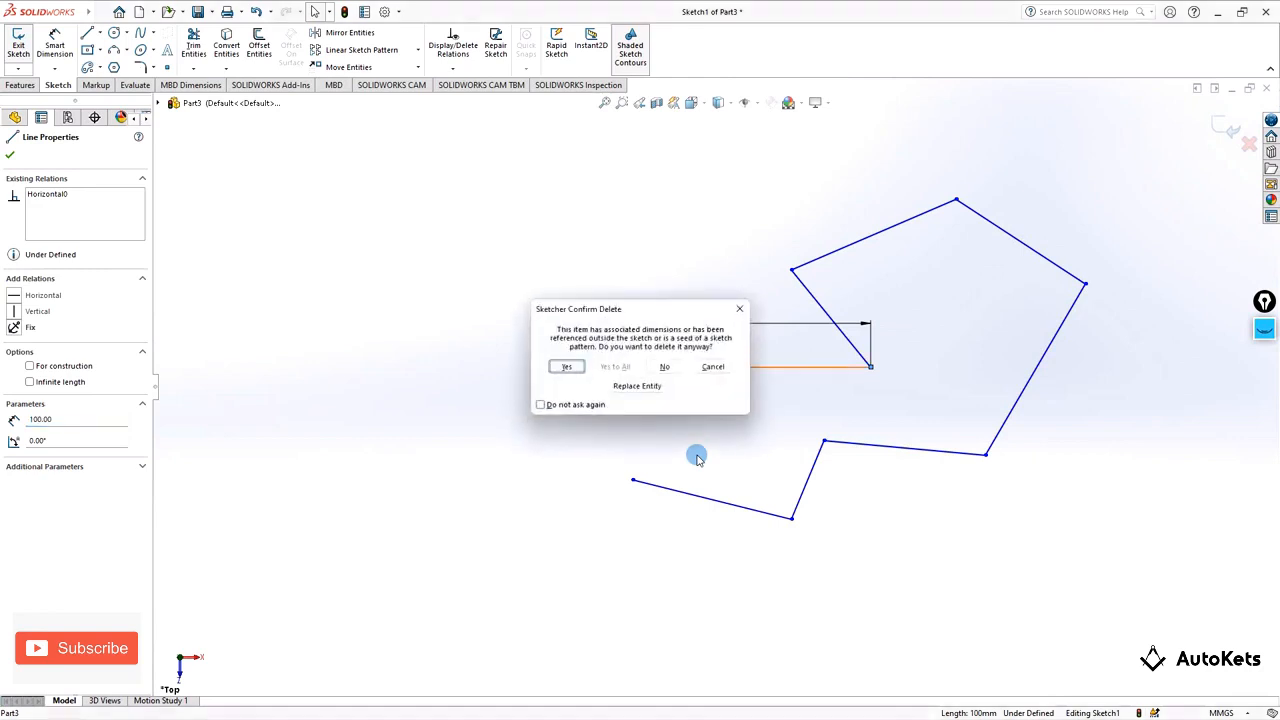
click(564, 367)
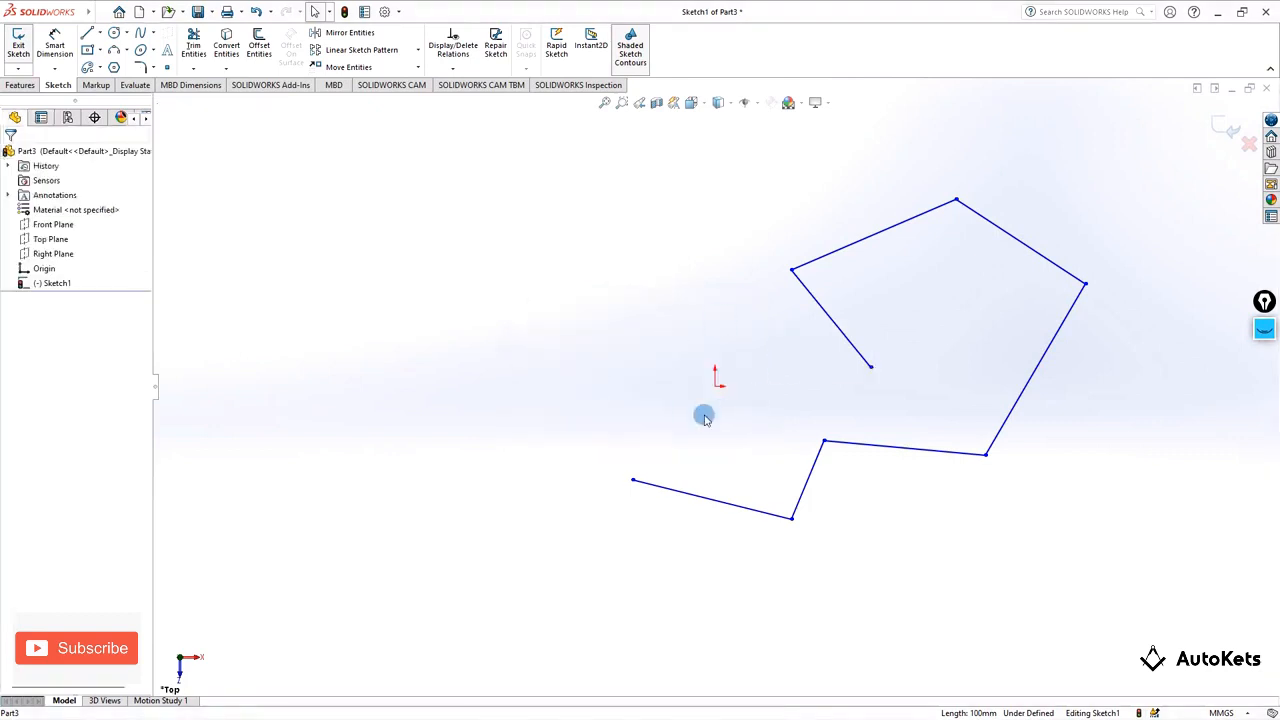
- Delete the inward-running line at the open upper end of the line chain, and all remaining lines together with a box selection
click(822, 313)
key(Delete)
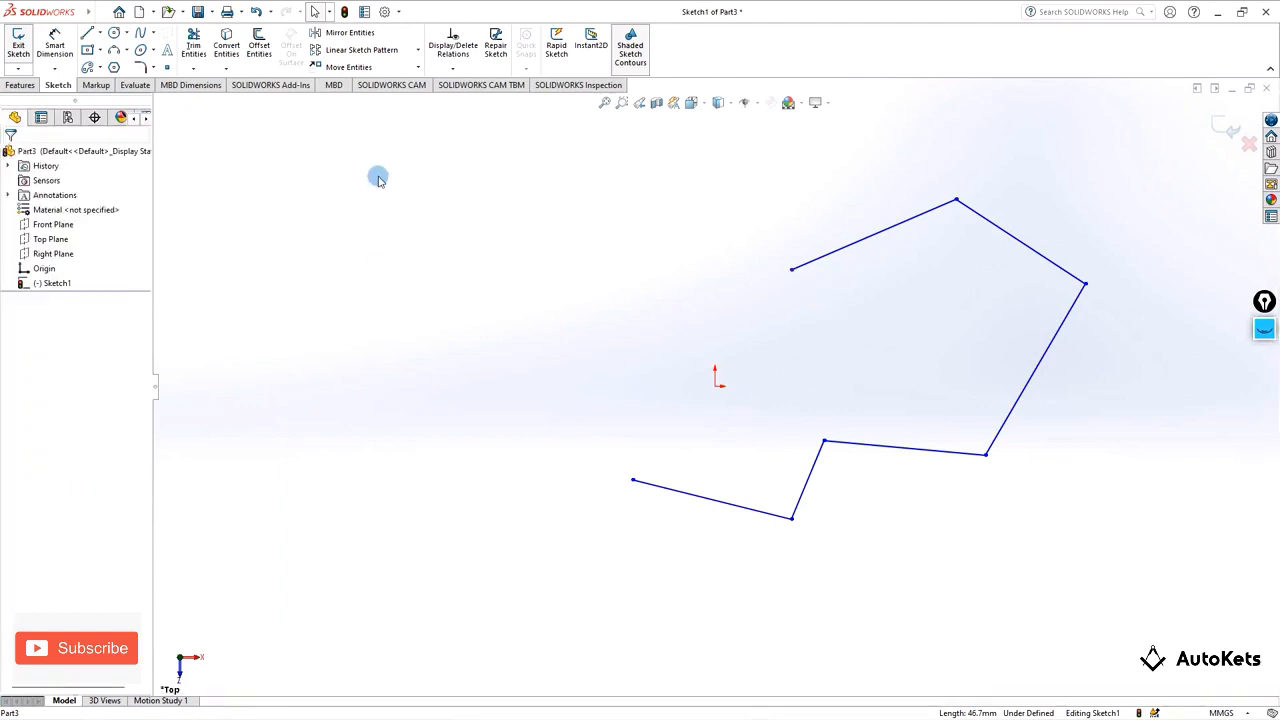
drag(383, 125, 520, 238)
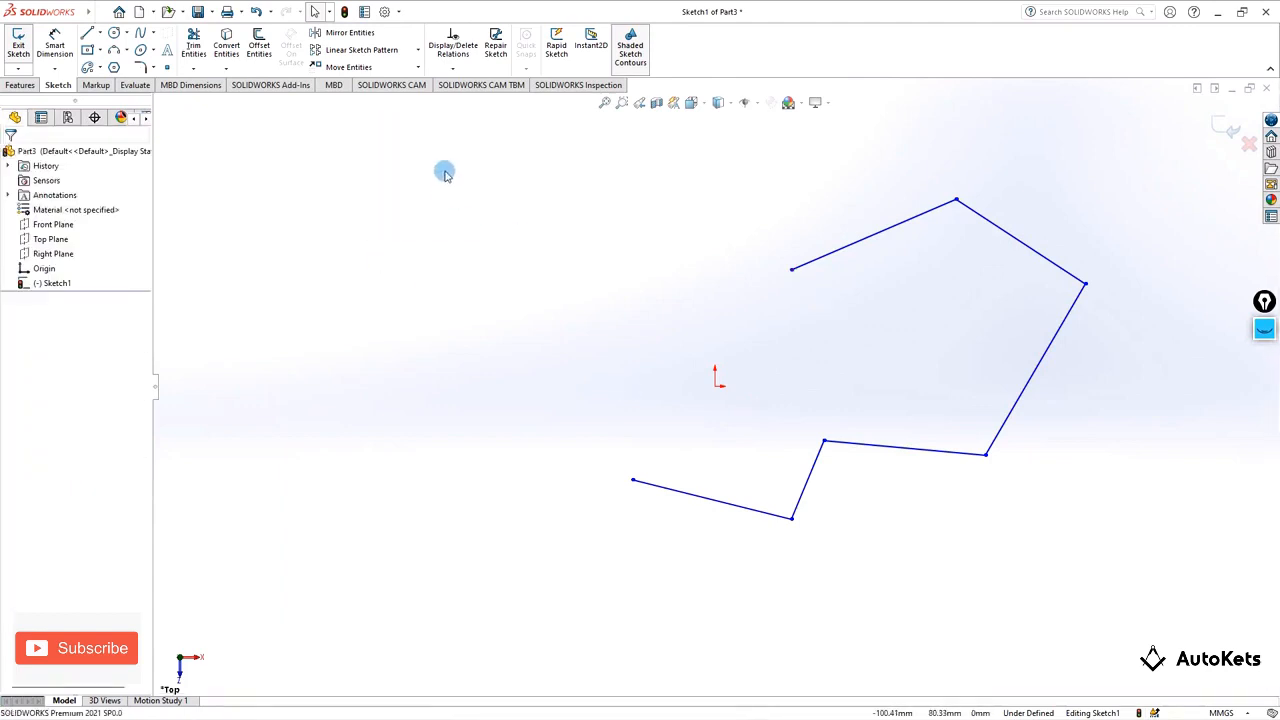
mouse_move(441, 115)
mouse_down()
mouse_move(549, 249)
mouse_move(851, 503)
mouse_move(1057, 564)
mouse_move(1066, 546)
mouse_move(1017, 529)
mouse_move(1117, 566)
mouse_move(891, 483)
mouse_up()
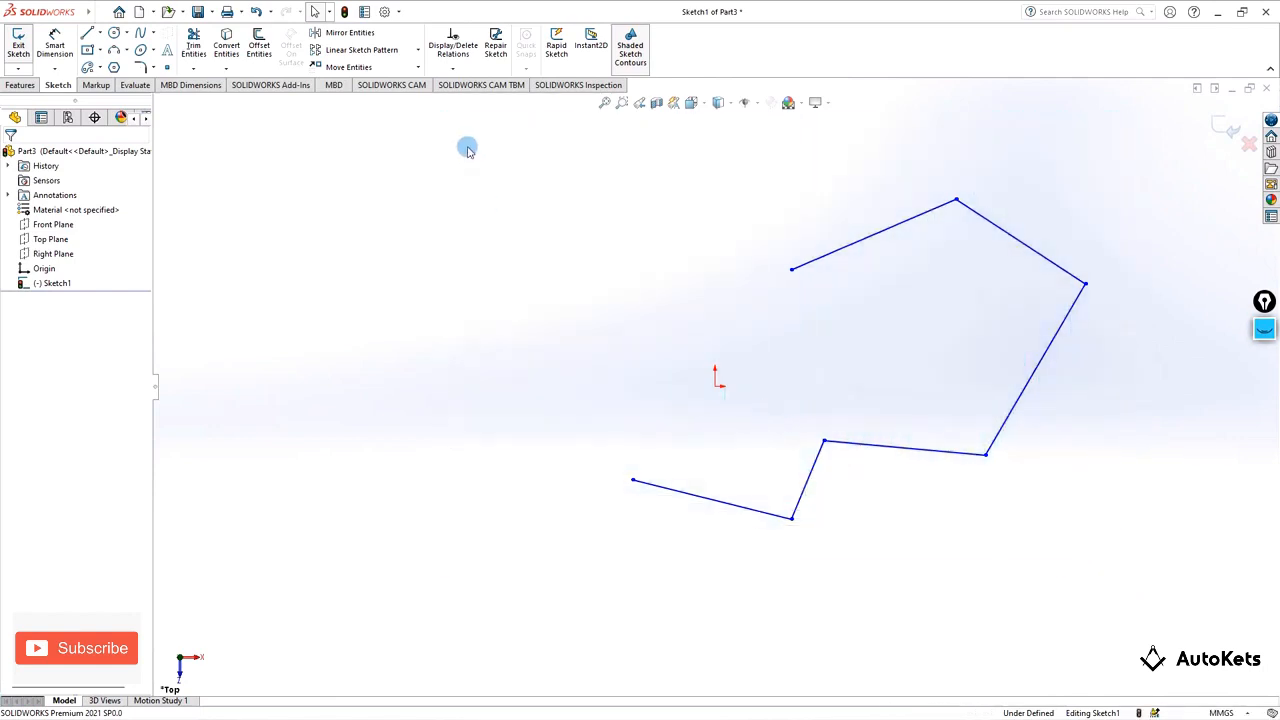
mouse_move(466, 146)
mouse_down()
mouse_move(506, 189)
mouse_move(922, 478)
mouse_move(1186, 606)
mouse_up()
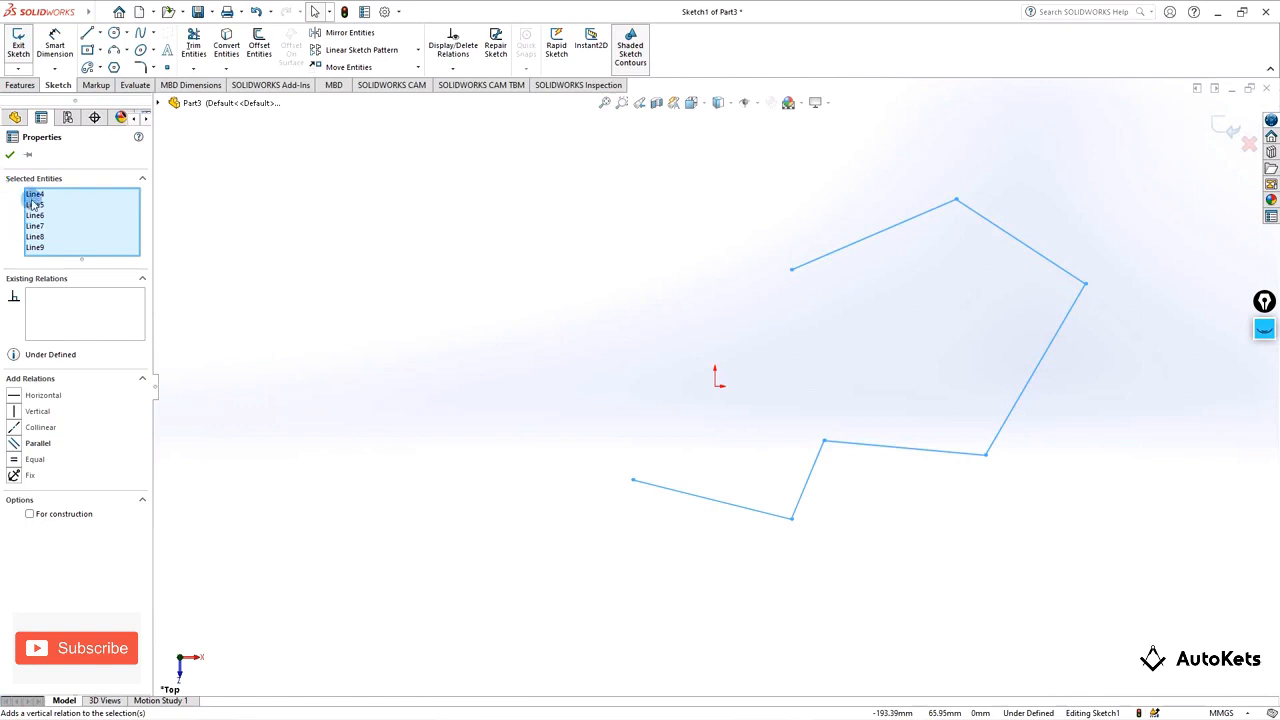
key(Delete)
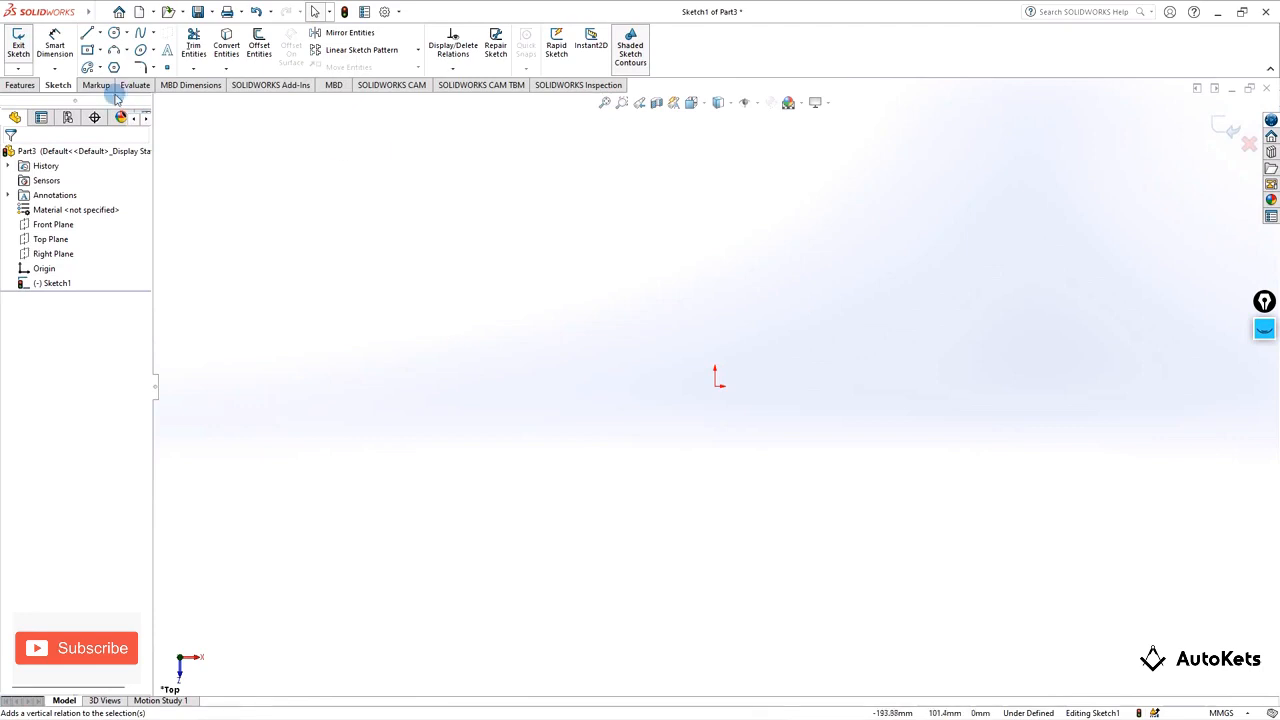
- Sketch a chain of three connected centerlines around the origin, rising above it, descending about 83 mm past it, and returning below it
click(100, 33)
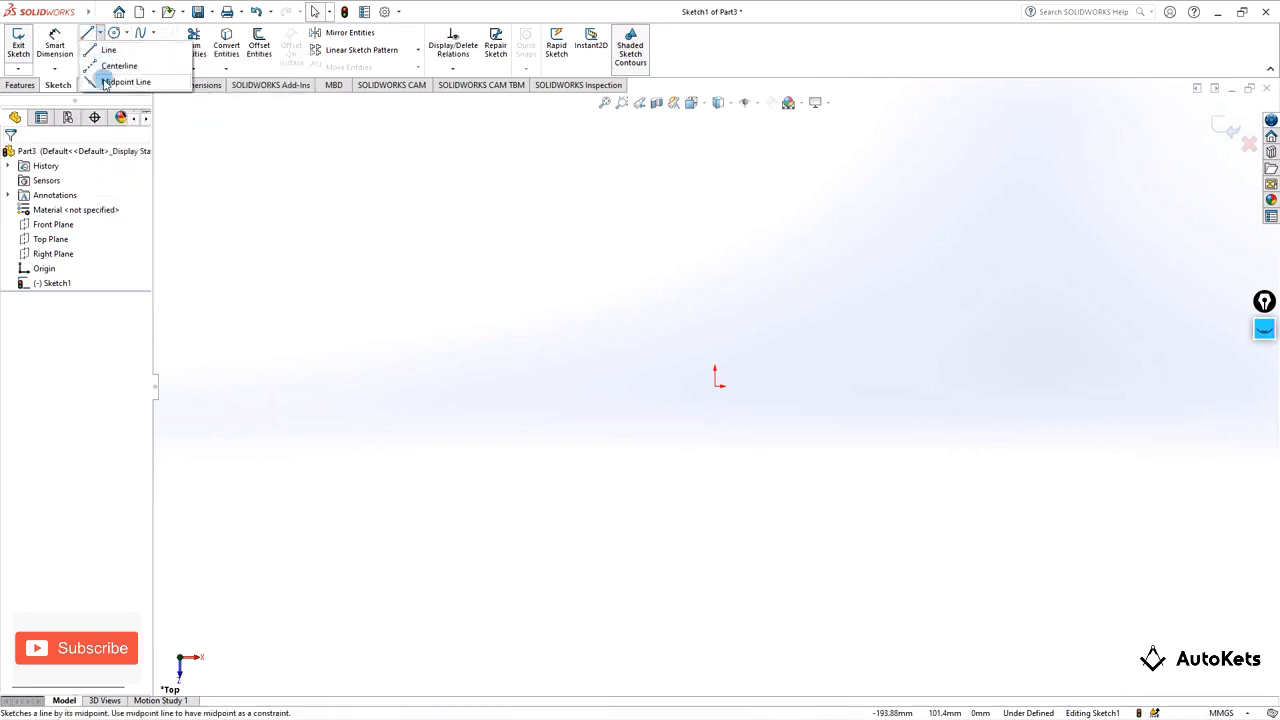
click(110, 66)
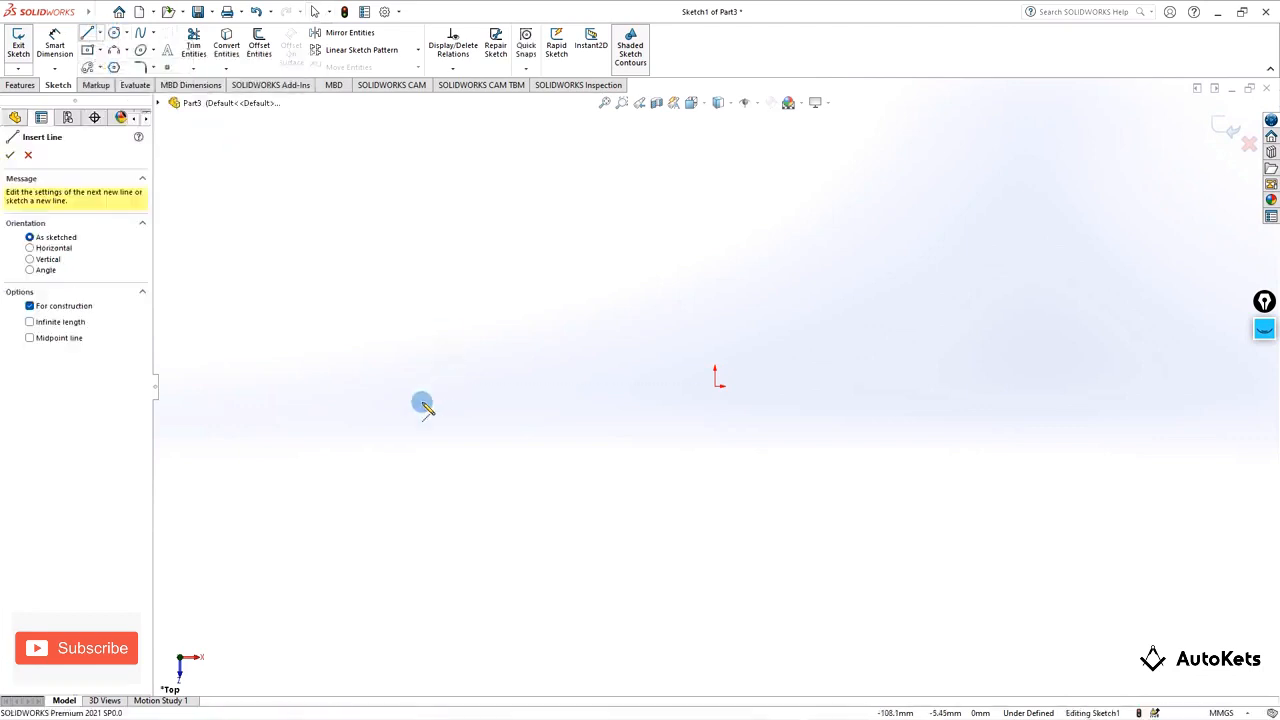
click(421, 402)
click(761, 269)
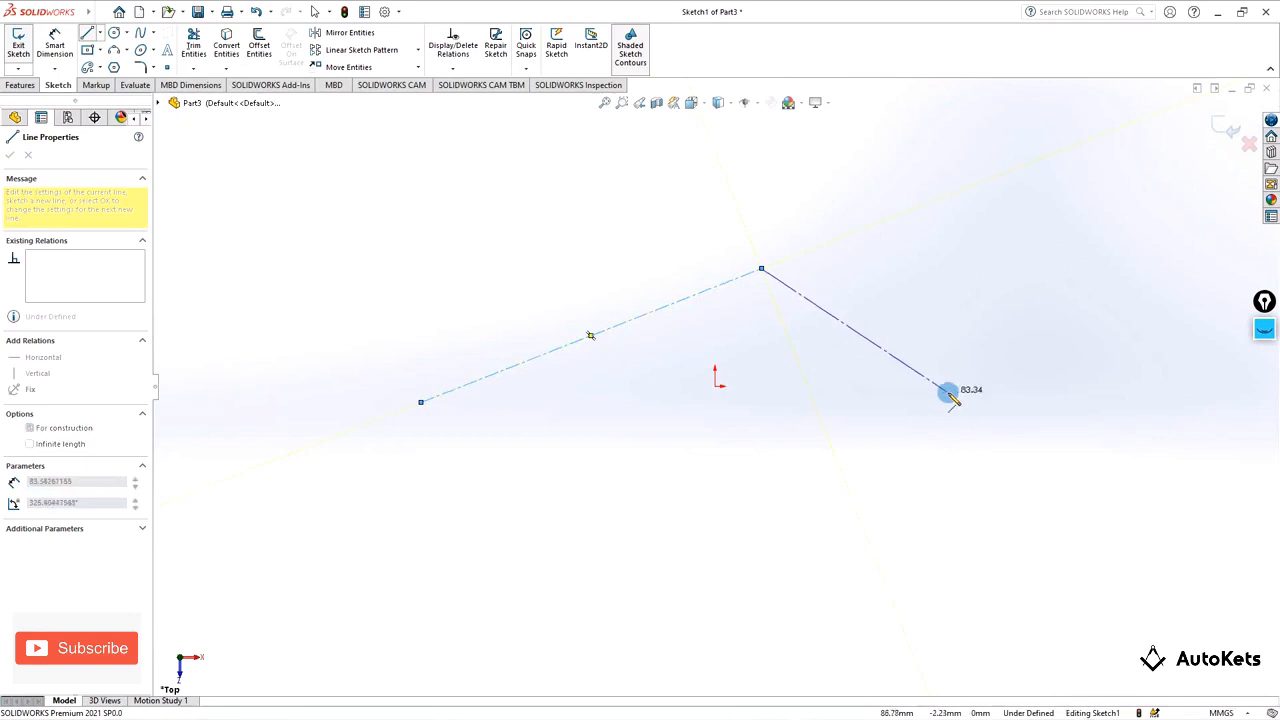
click(948, 393)
click(858, 528)
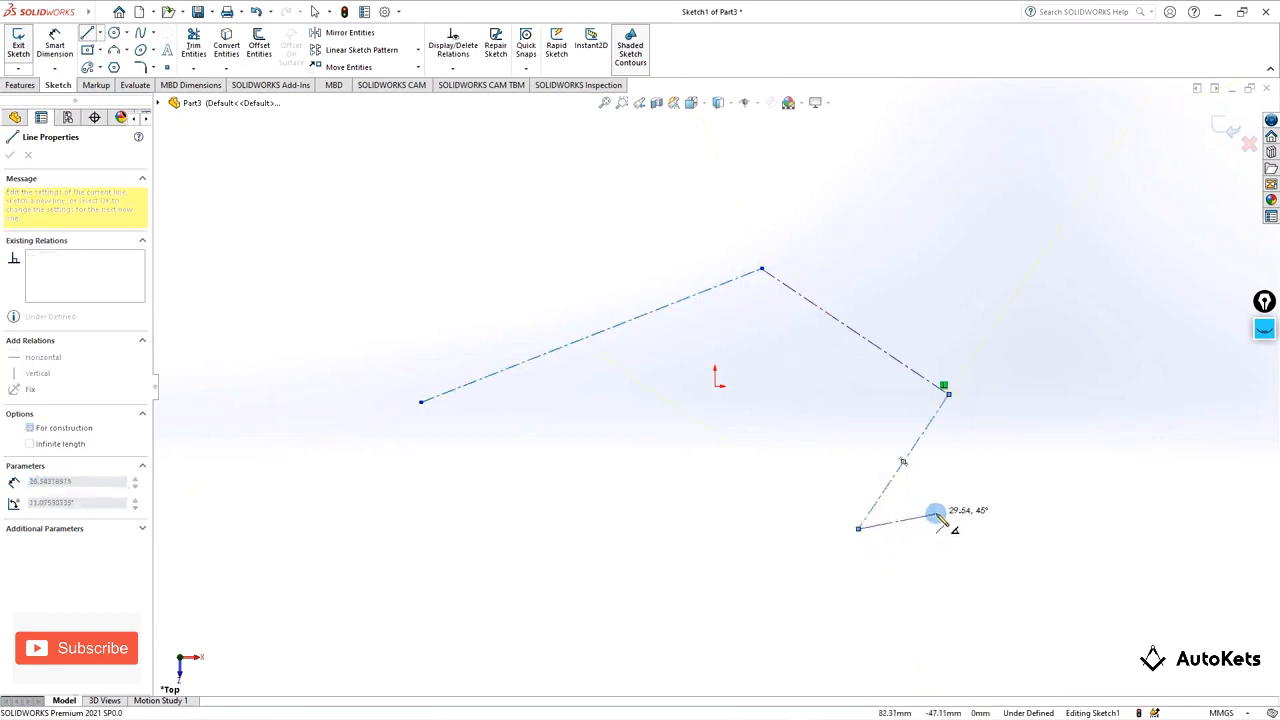
key(Escape)
key(Escape)
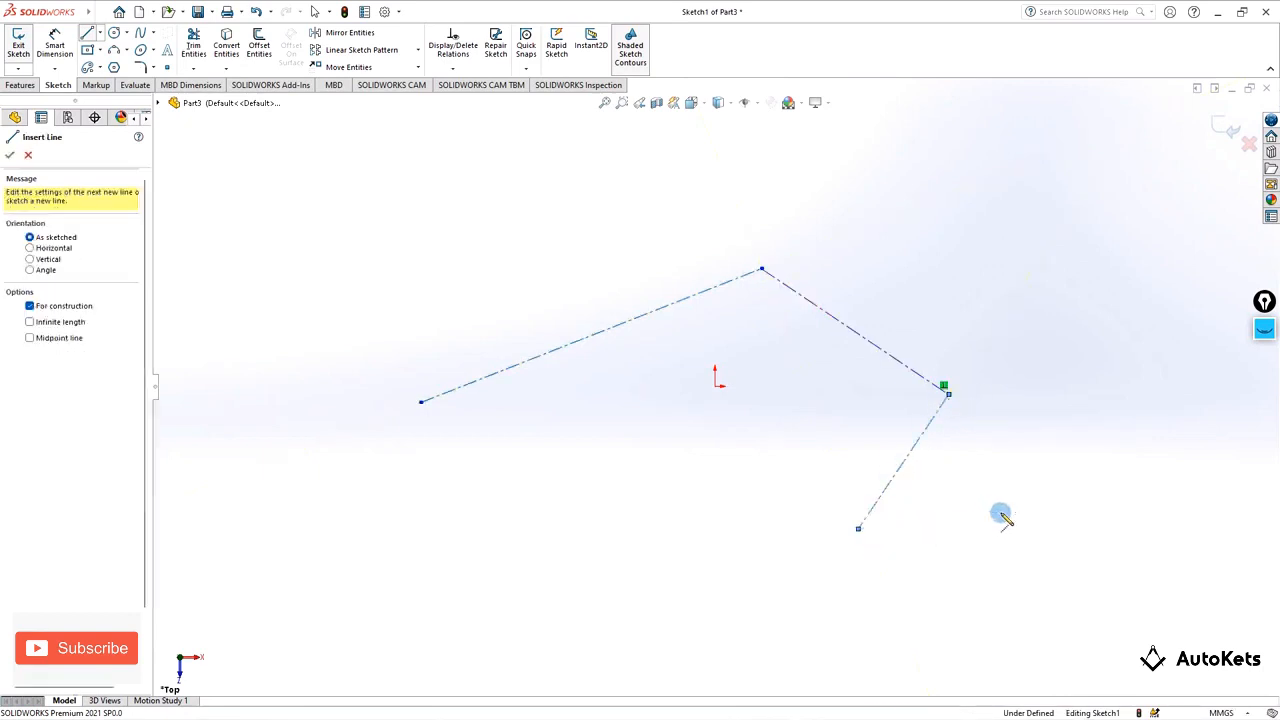
click(58, 38)
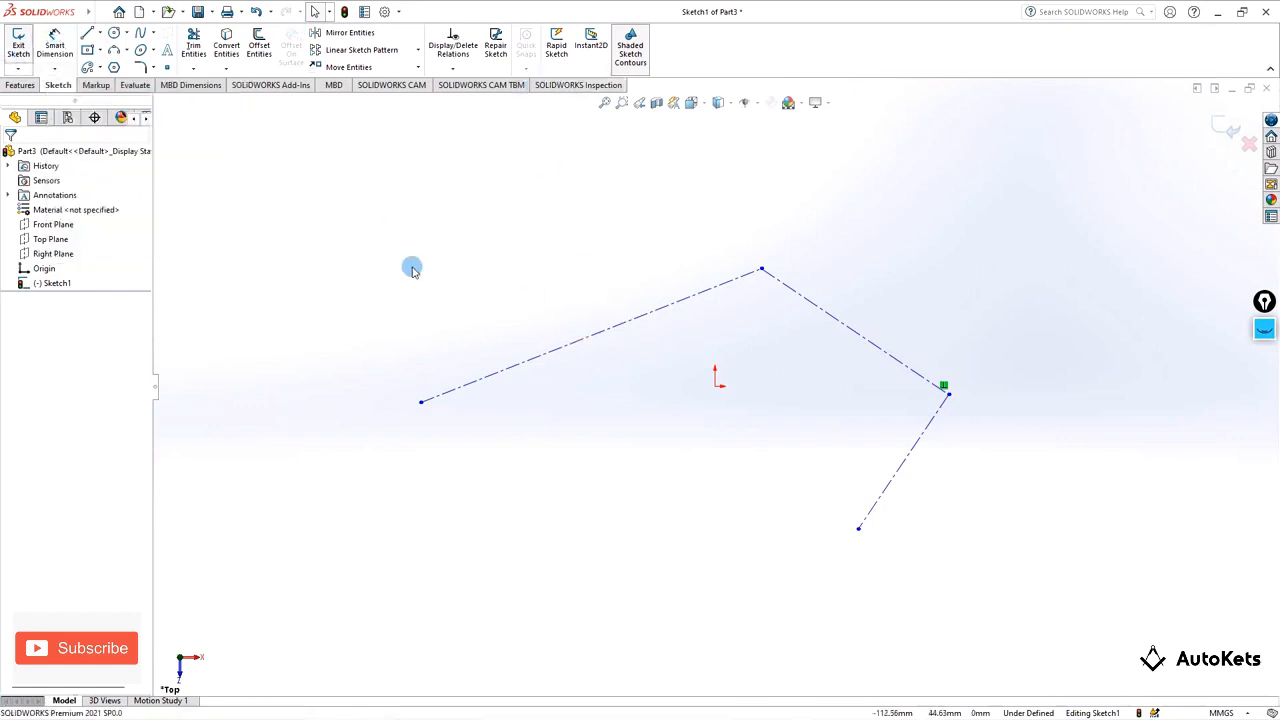
- Sketch a horizontal midpoint line above the centerline chain, extending equally to both sides of its midpoint
click(99, 33)
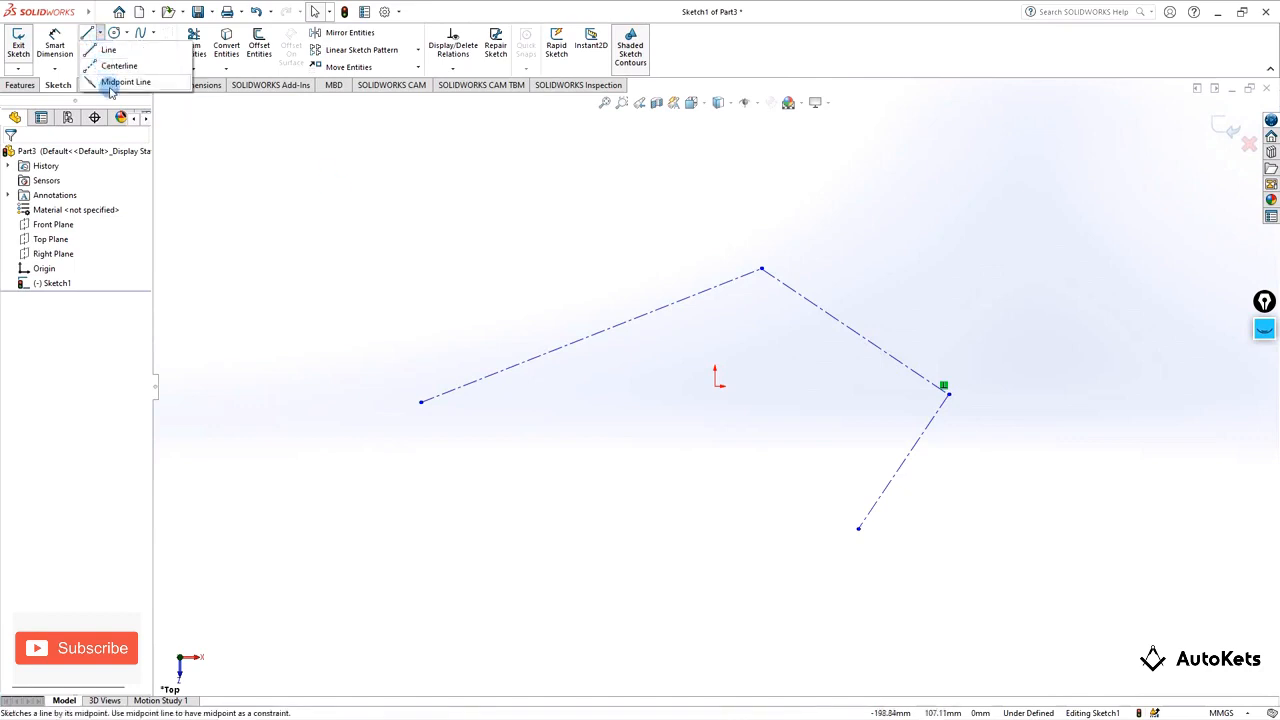
click(112, 80)
click(433, 222)
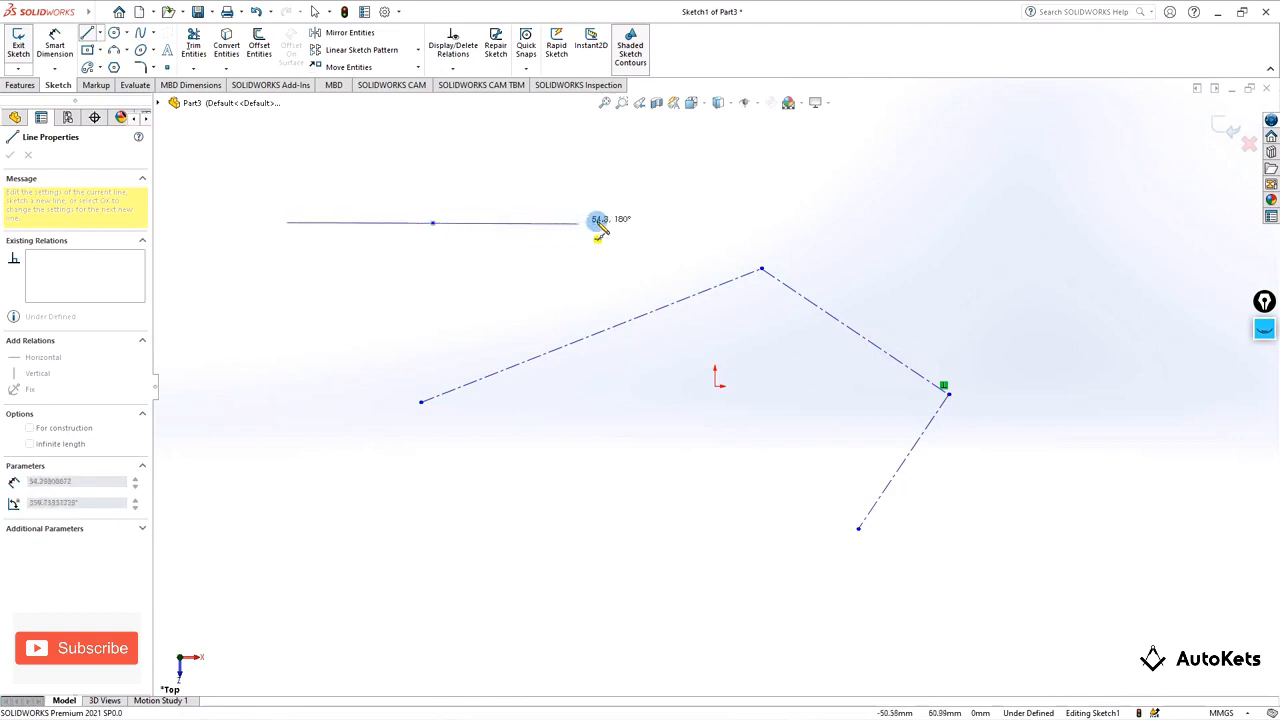
click(640, 222)
key(Escape)
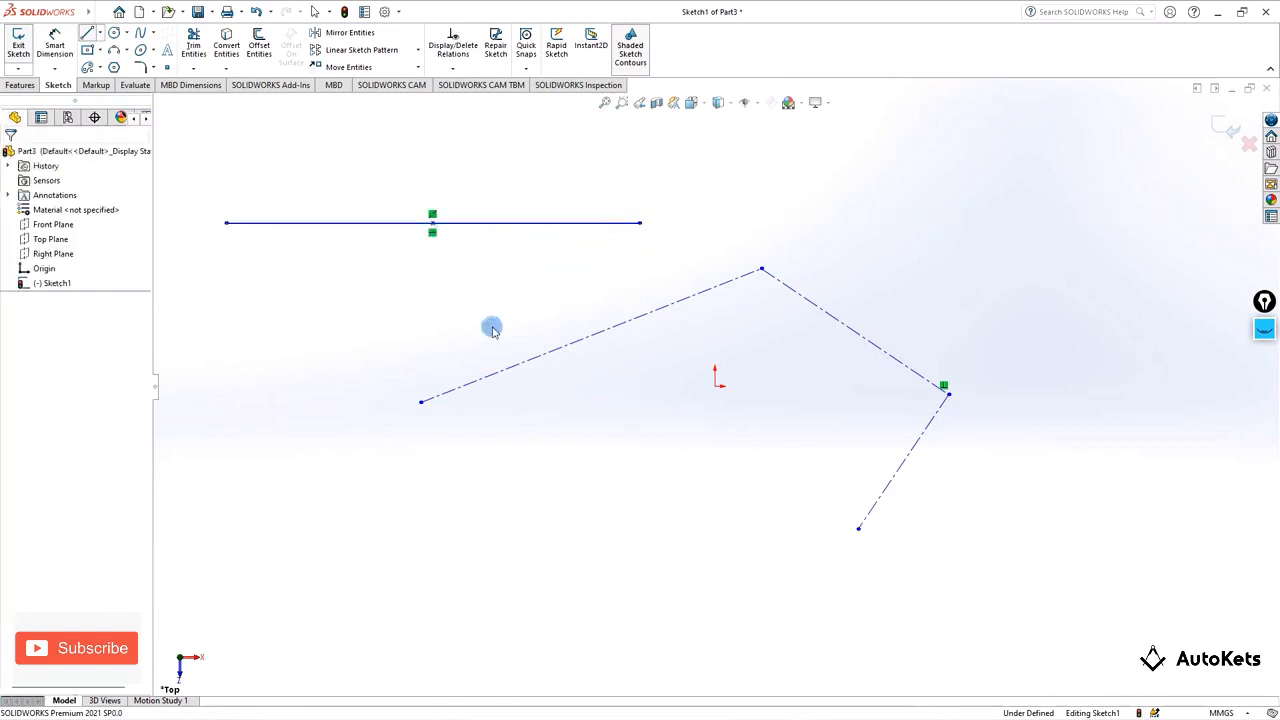
- Delete the midpoint line and all three centerlines together with a box selection
drag(178, 146, 1062, 580)
key(Delete)
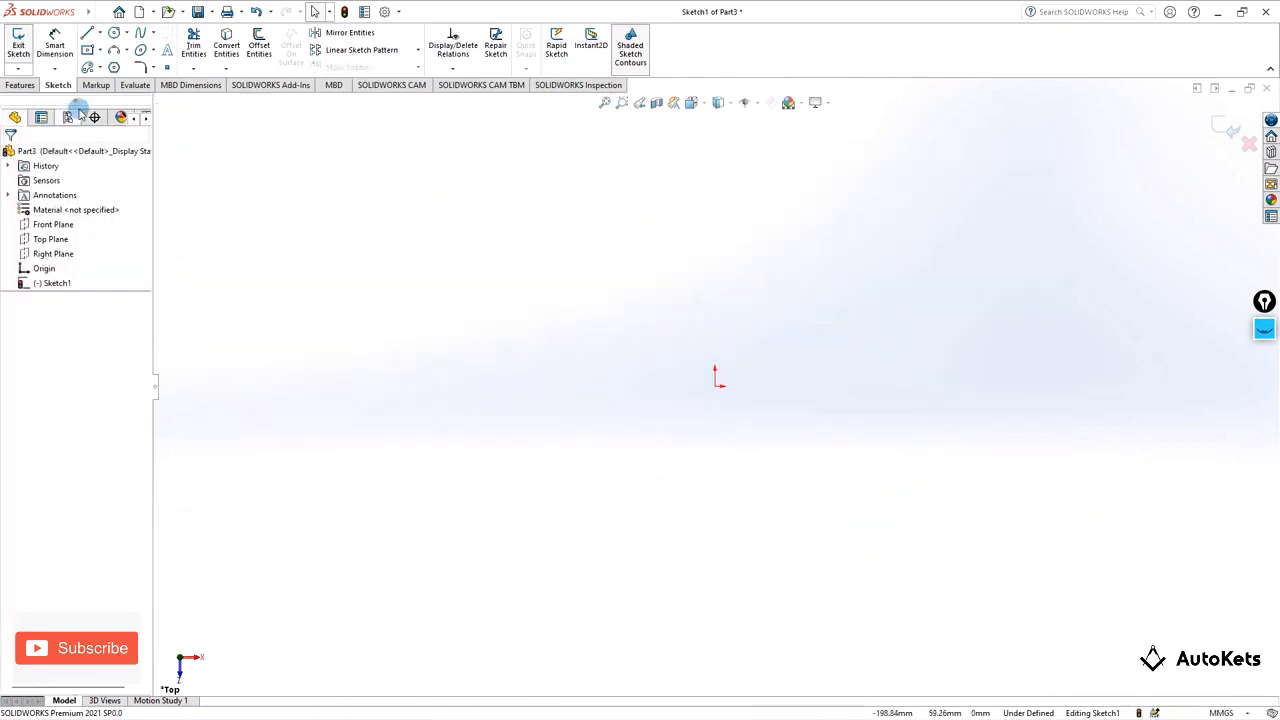
- Sketch a center-point circle with a radius of about 38 mm, above and to the left of the origin
click(127, 35)
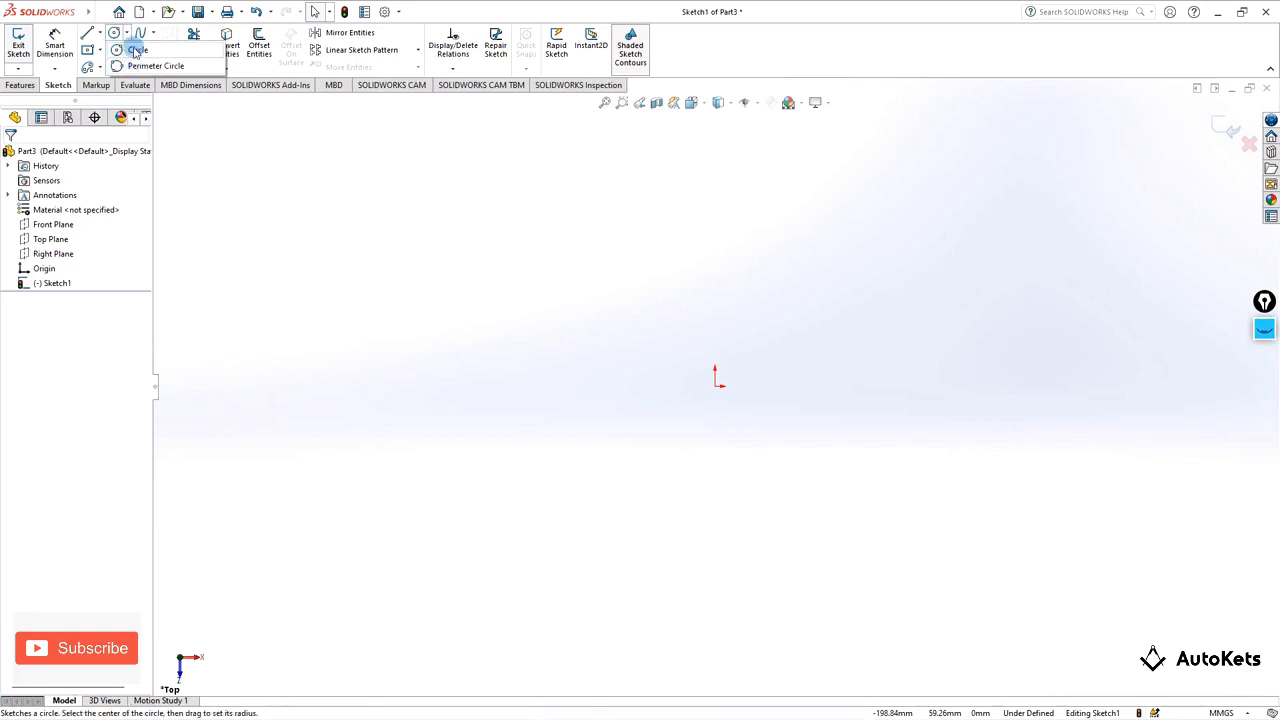
click(137, 51)
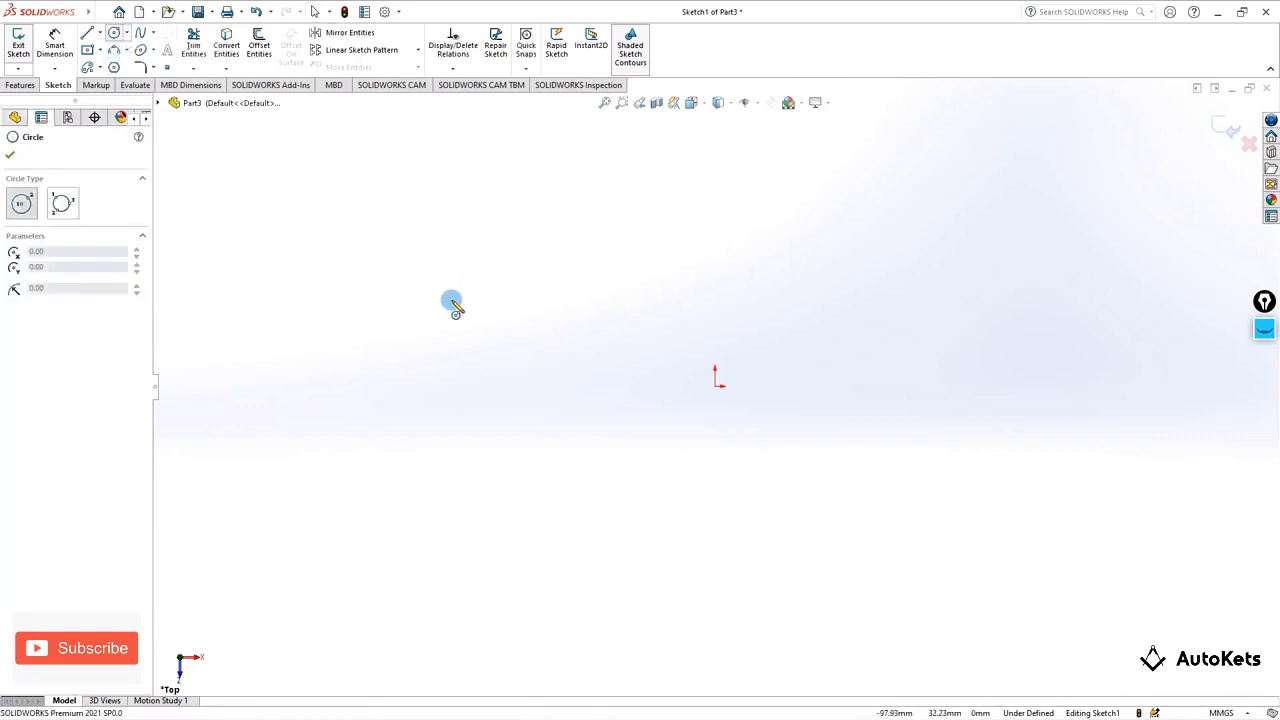
click(451, 302)
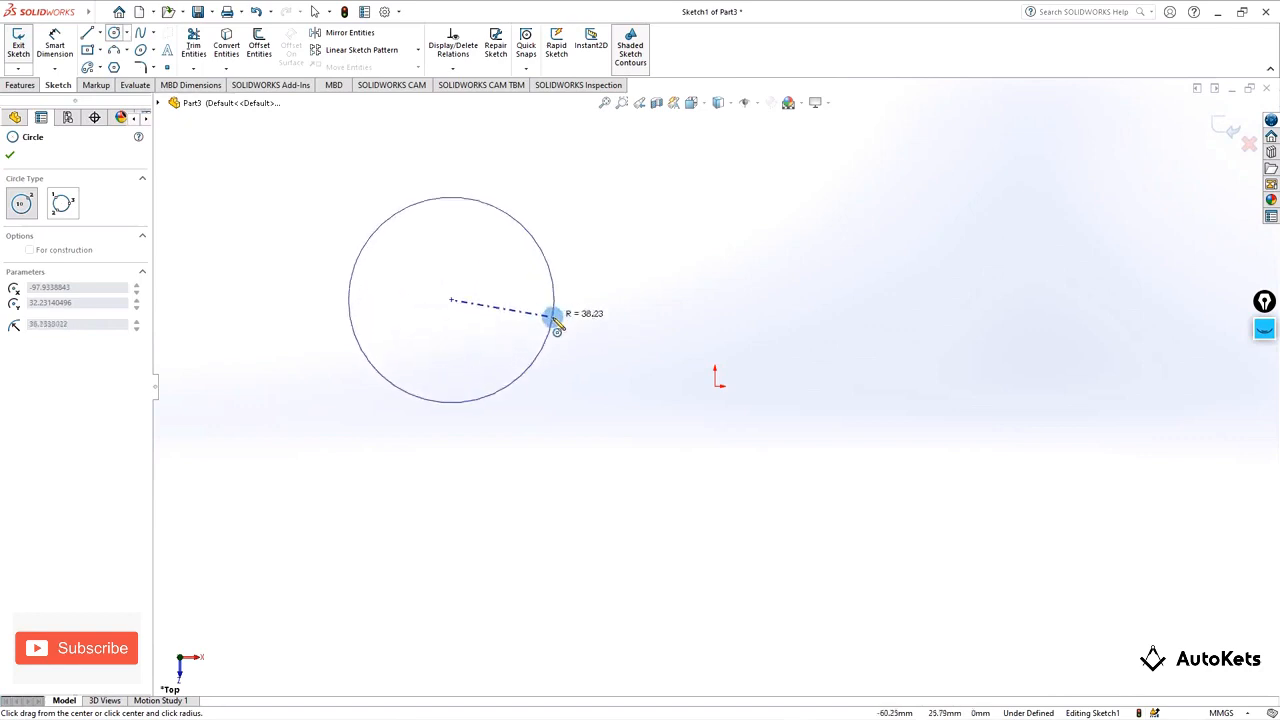
click(553, 318)
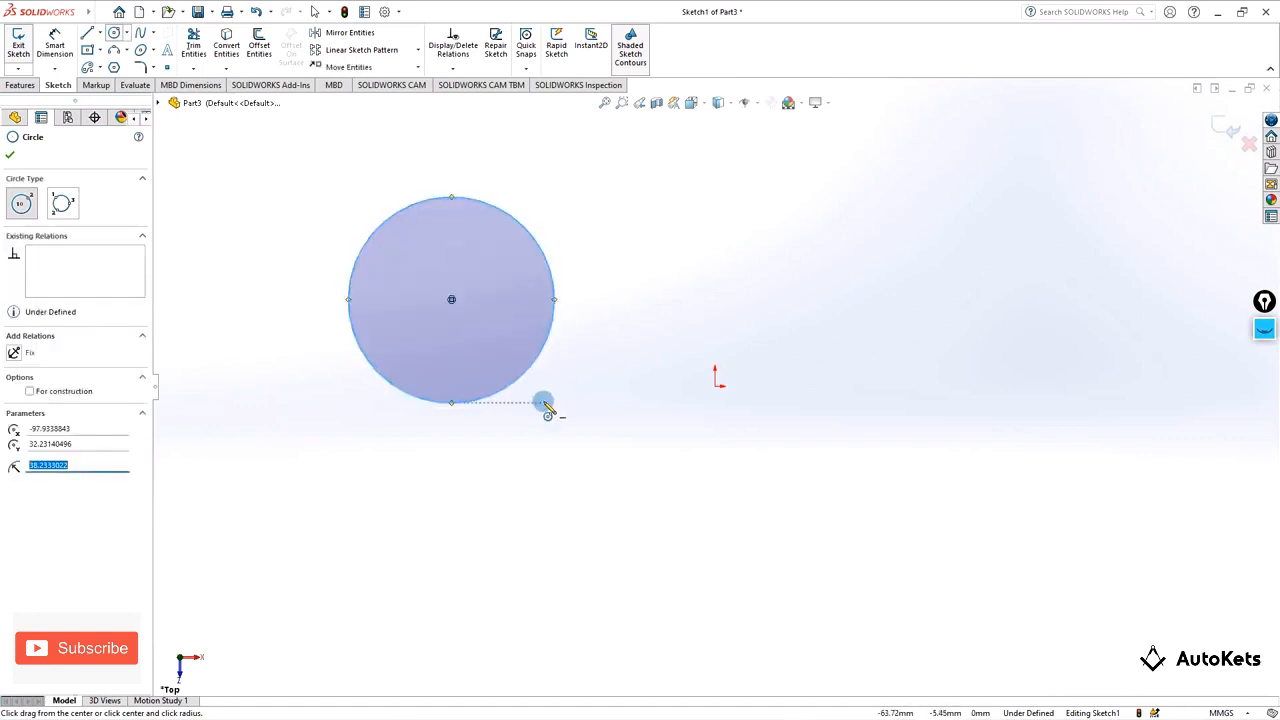
key(Escape)
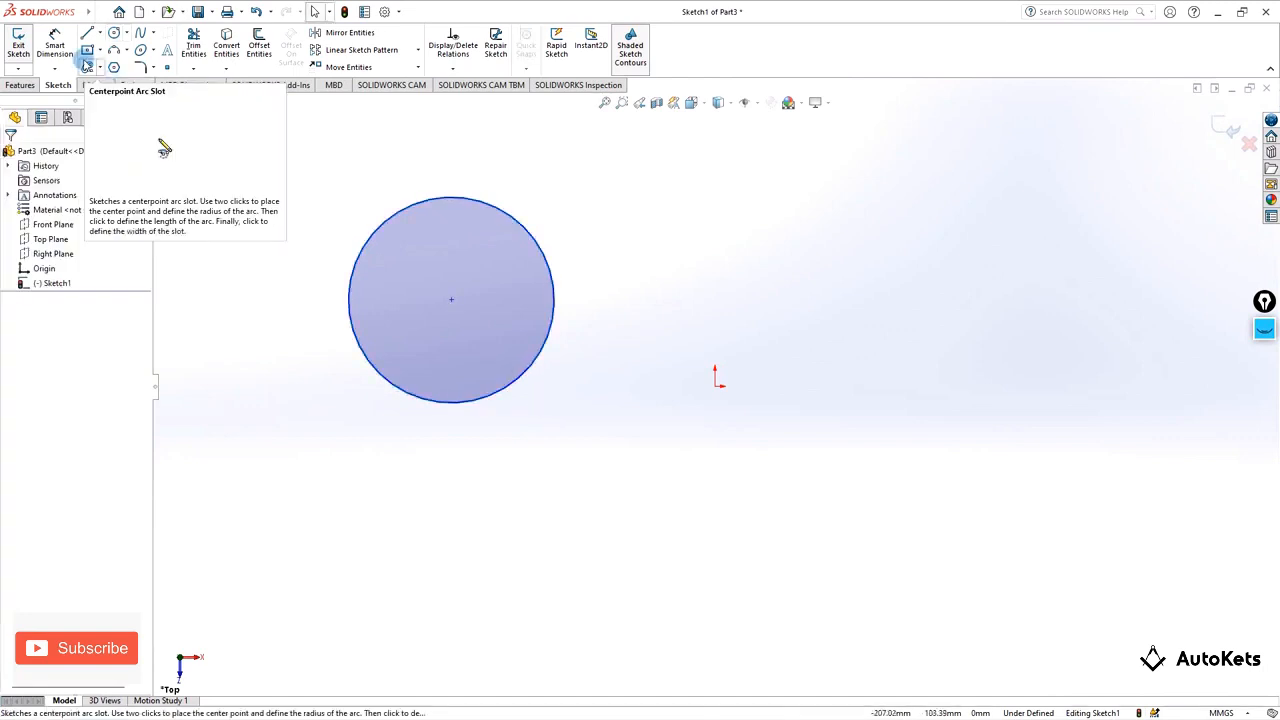
- Dimension the circle's diameter with Smart Dimension and set it to 75 mm
click(55, 45)
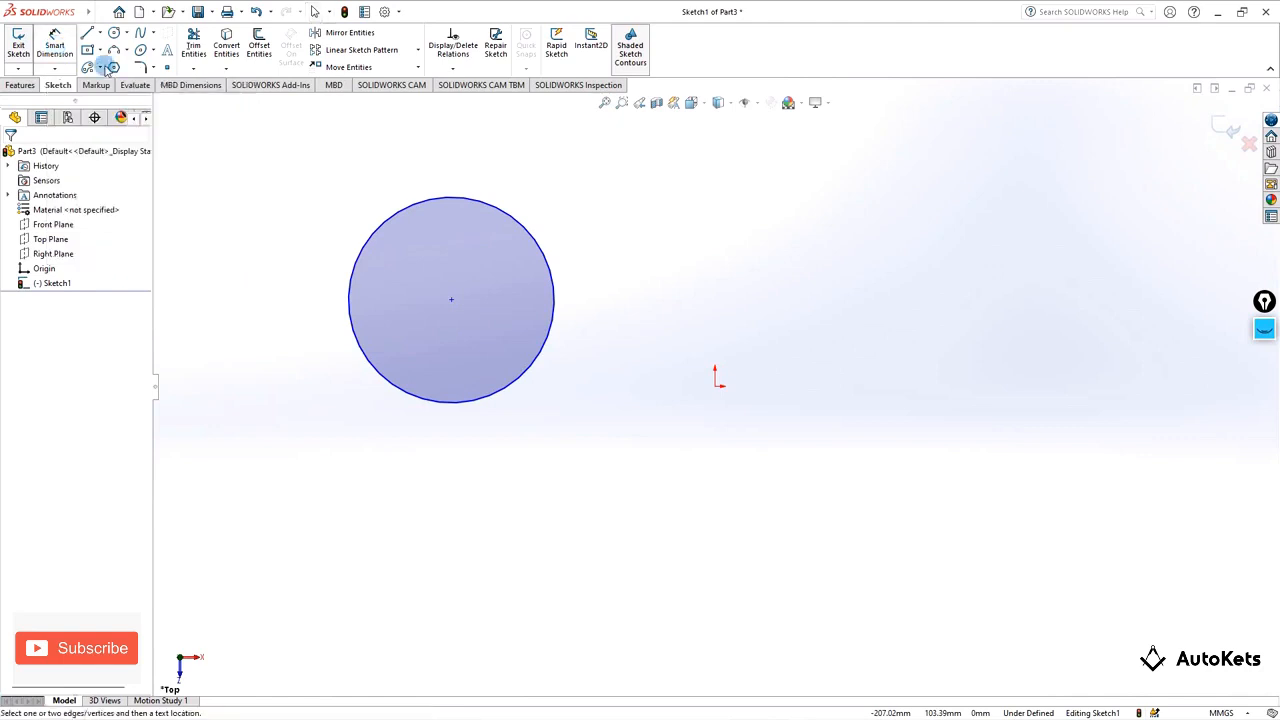
click(535, 235)
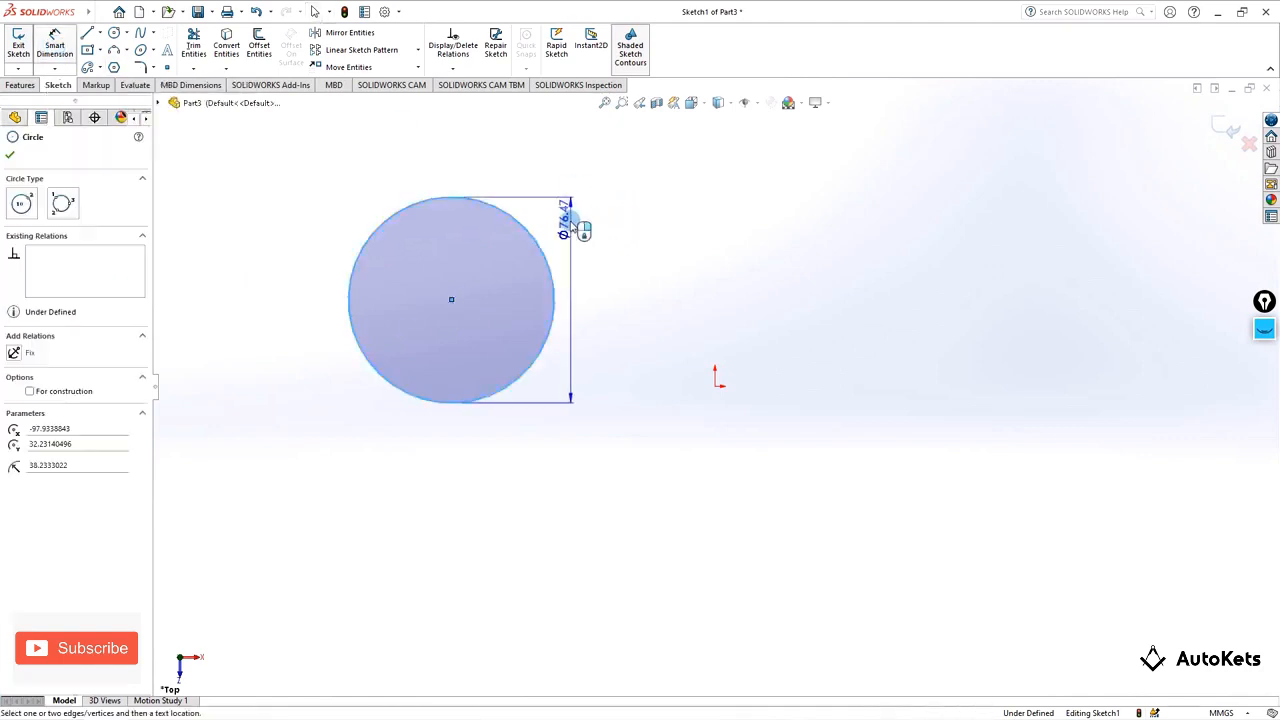
click(606, 265)
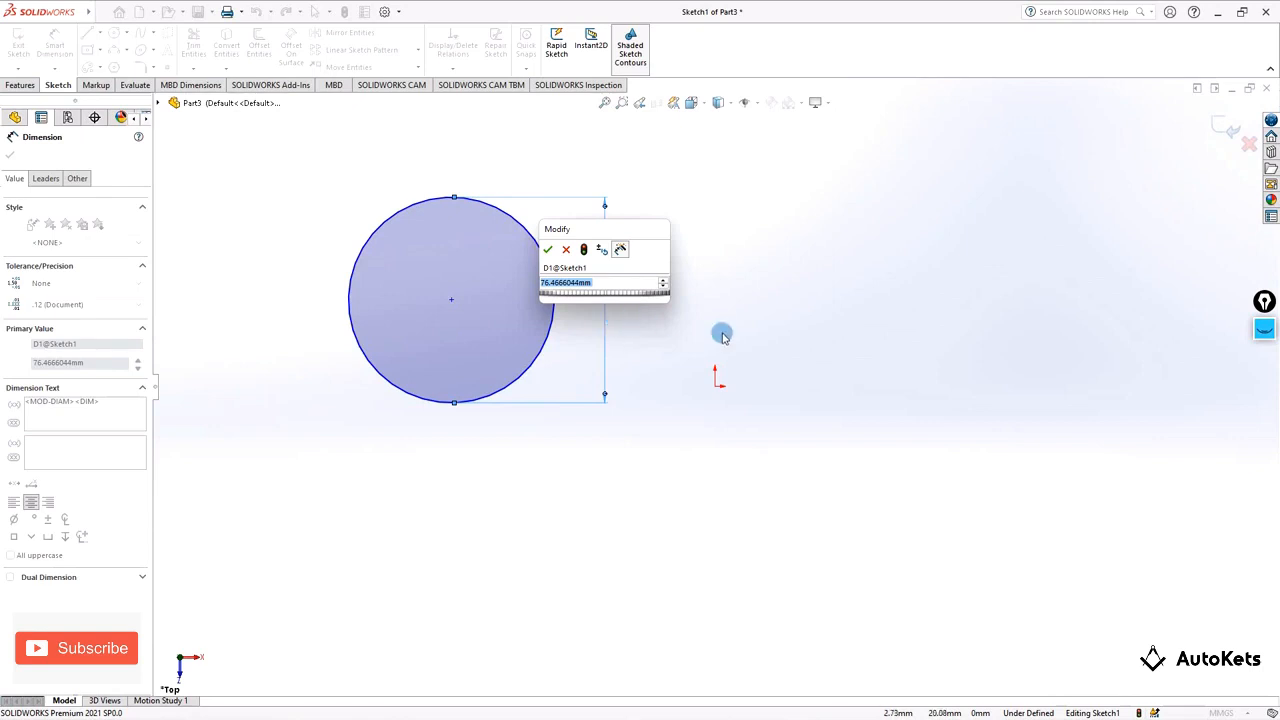
text(75)
key(Return)
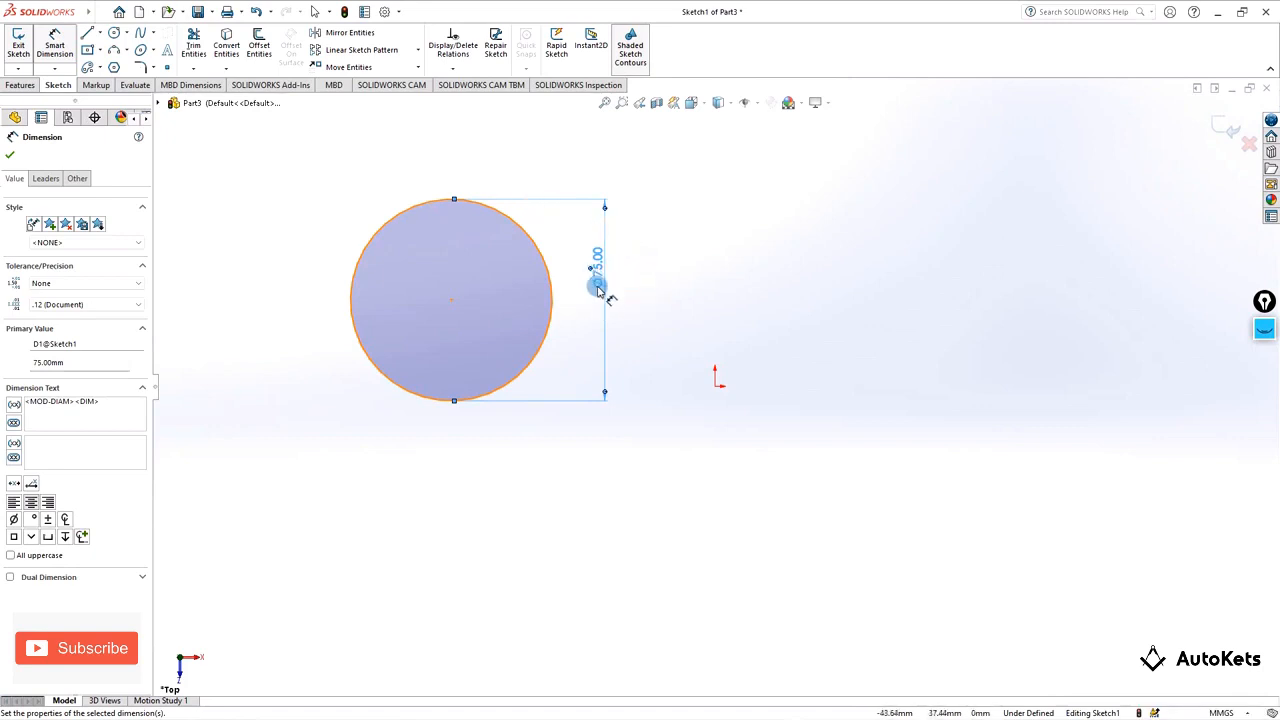
key(Escape)
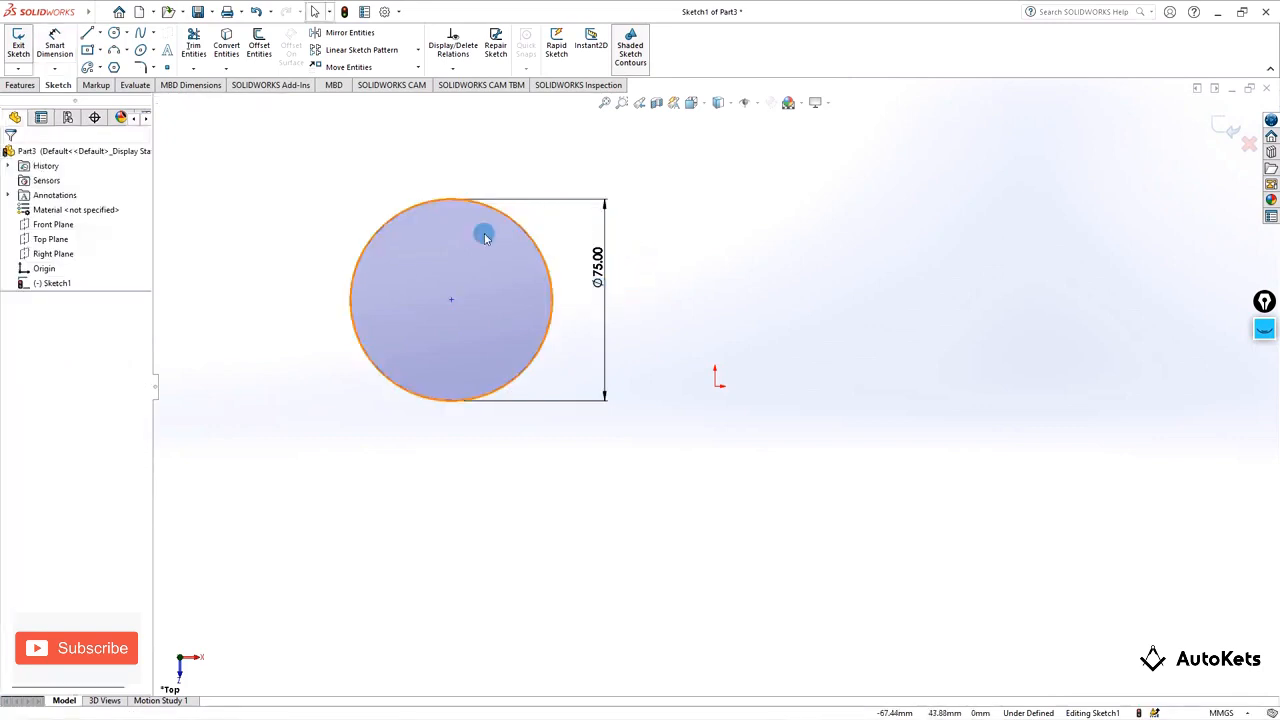
- Sketch a horizontal line about 75 mm long right of the circle and a connected line about 61 mm long rising from its left end
click(86, 37)
click(1016, 268)
click(815, 268)
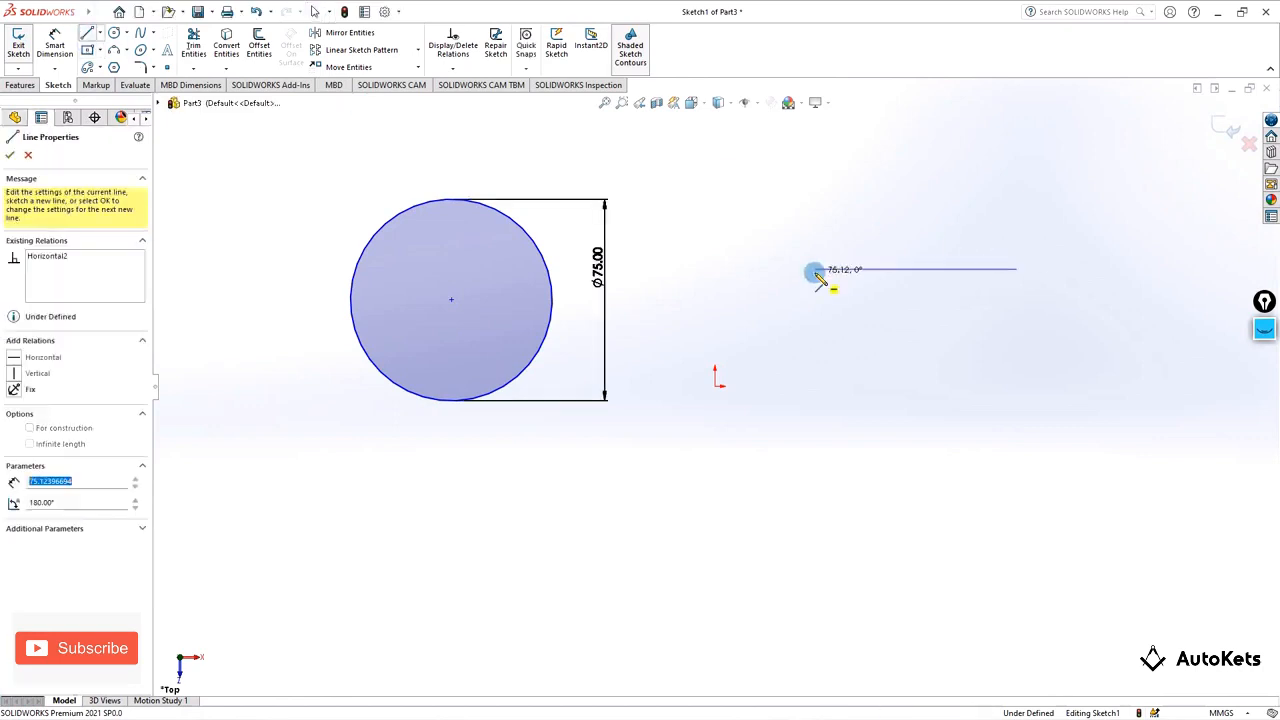
click(926, 152)
key(Escape)
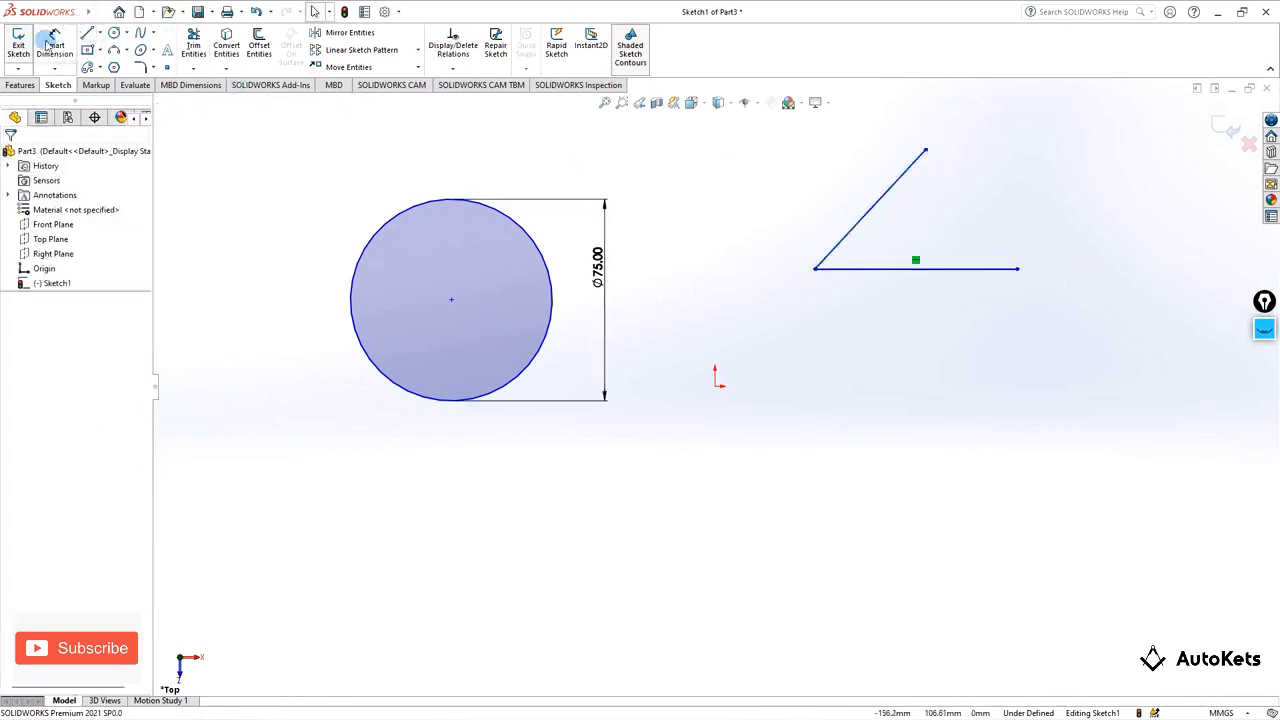
- Dimension the angle between the inclined and horizontal lines with Smart Dimension and set it to 50°
click(54, 45)
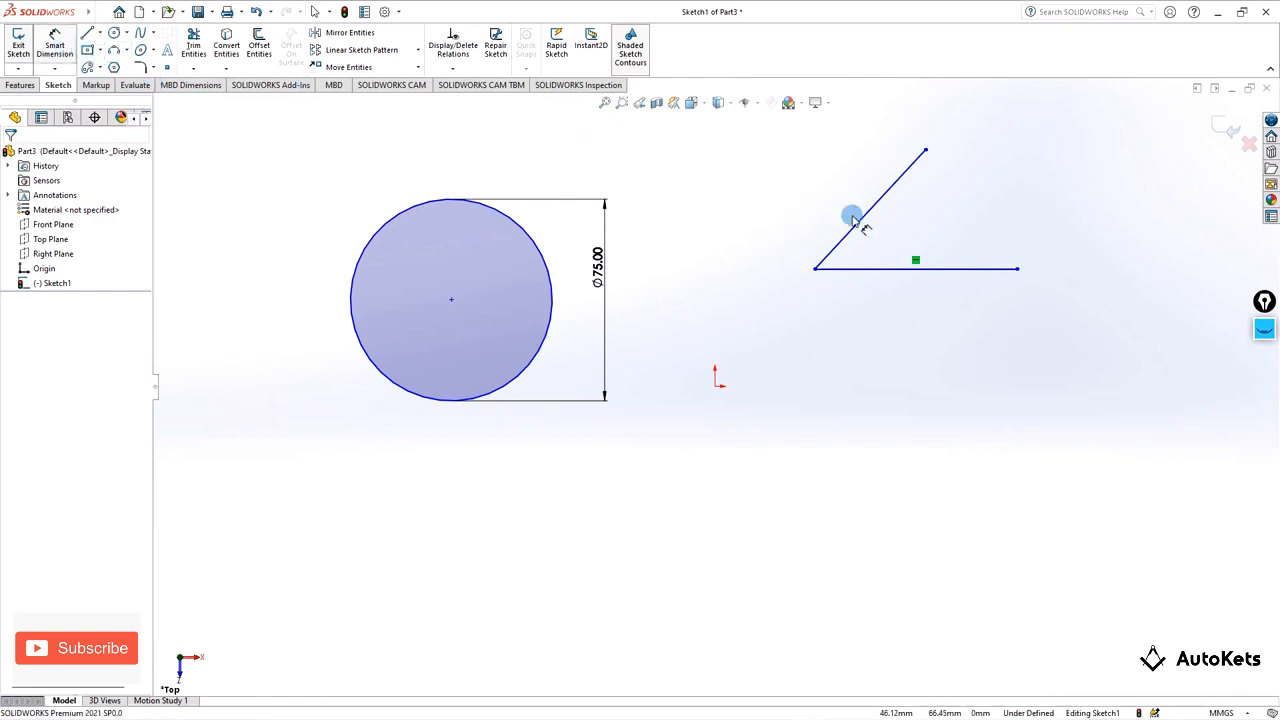
click(870, 215)
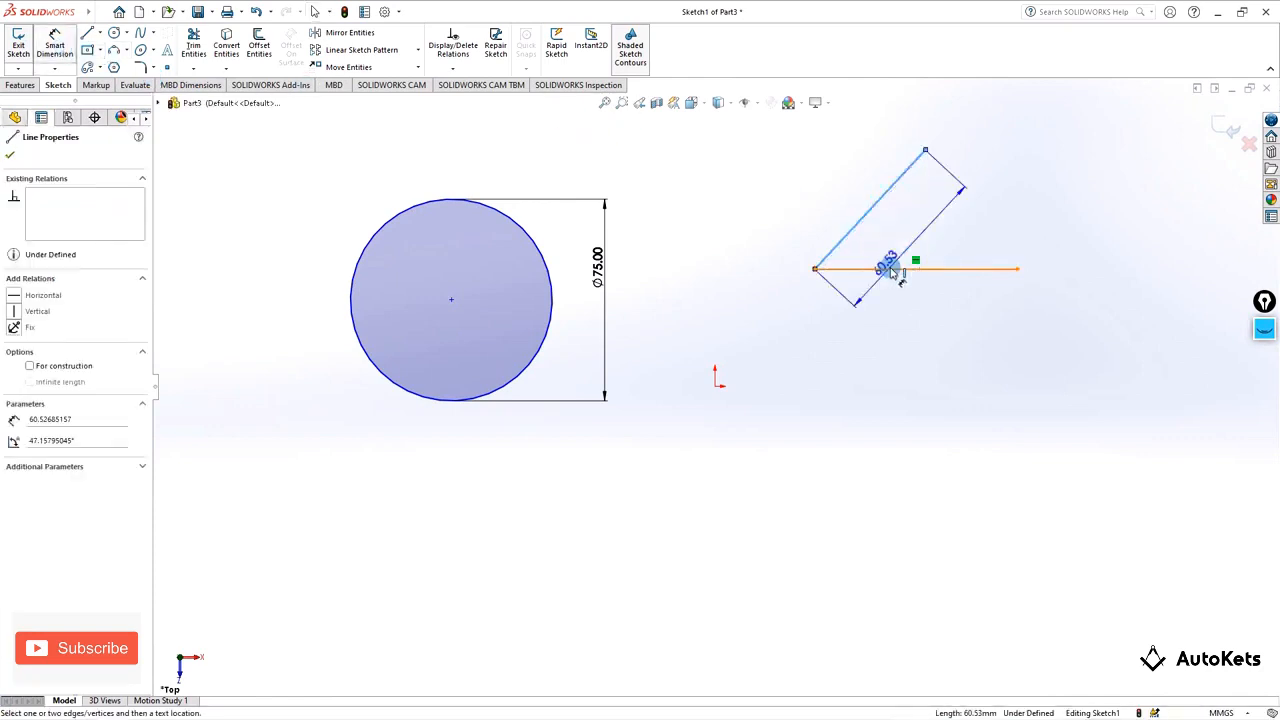
click(893, 272)
click(905, 212)
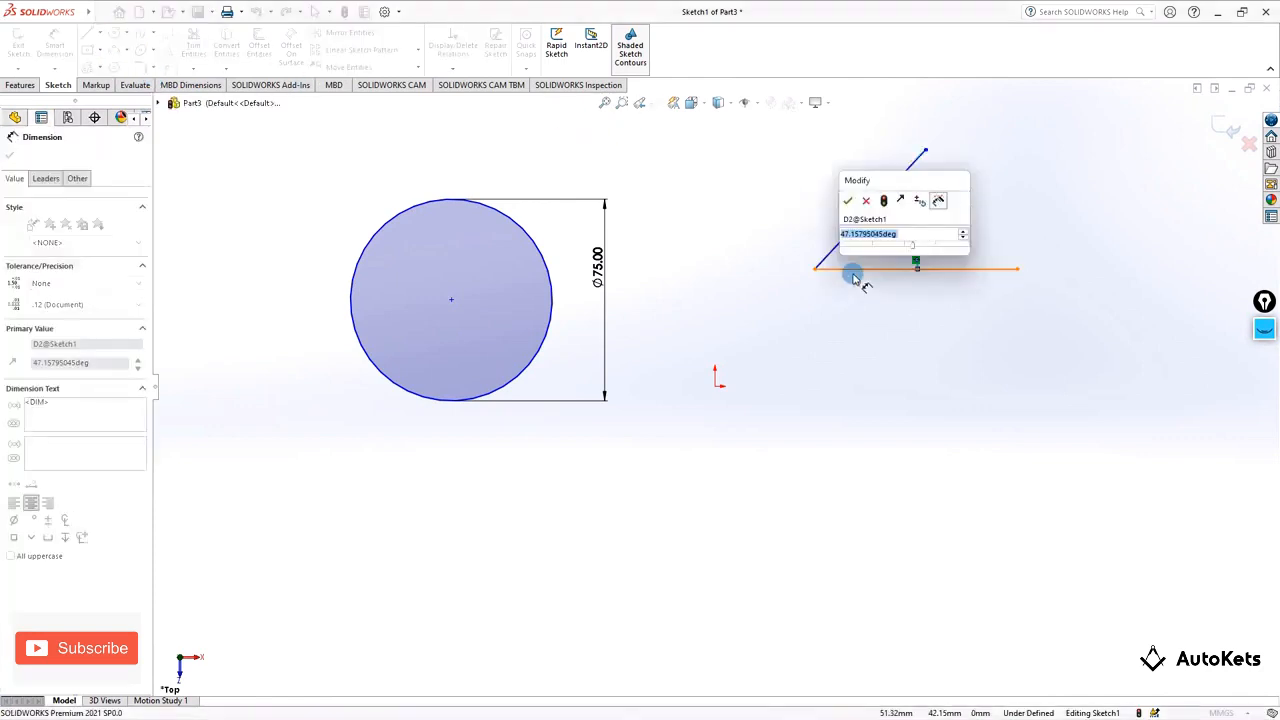
text(50)
key(Return)
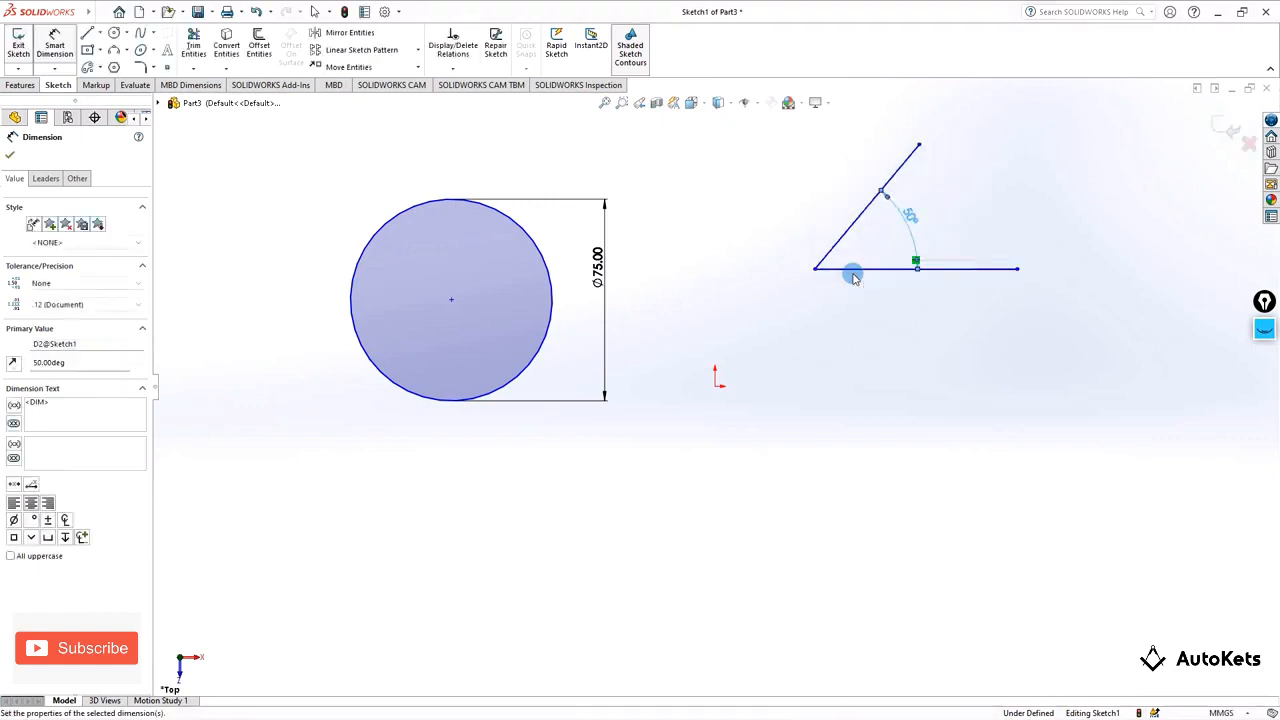
key(Escape)
- Sketch a three-point perimeter circle with a radius of about 73 mm, below and to the right of the origin
scroll(845, 328, up, 2)
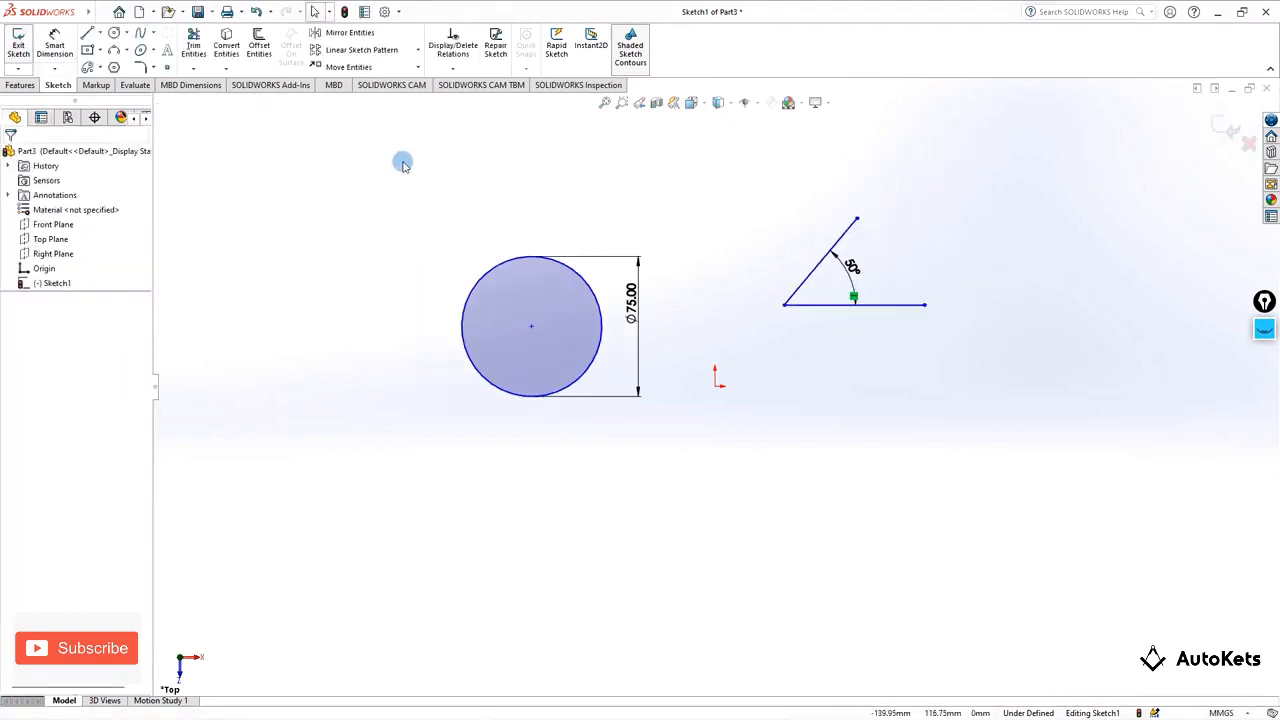
click(126, 34)
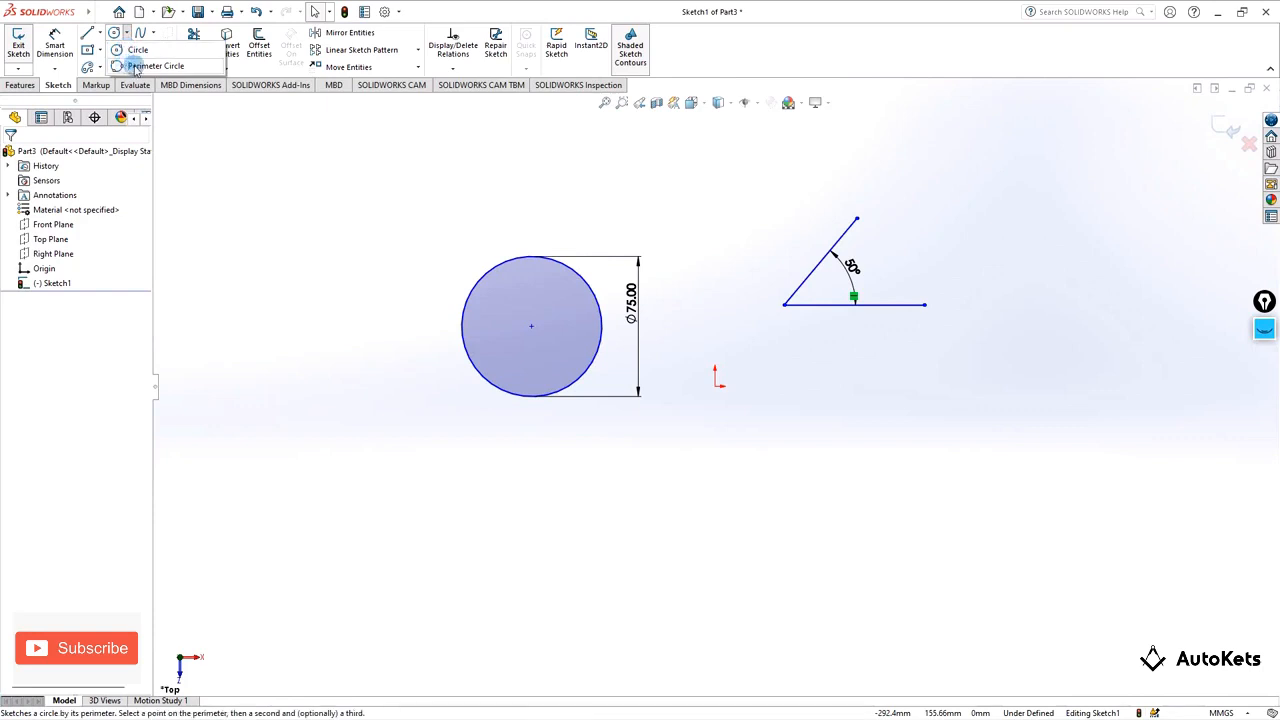
click(150, 66)
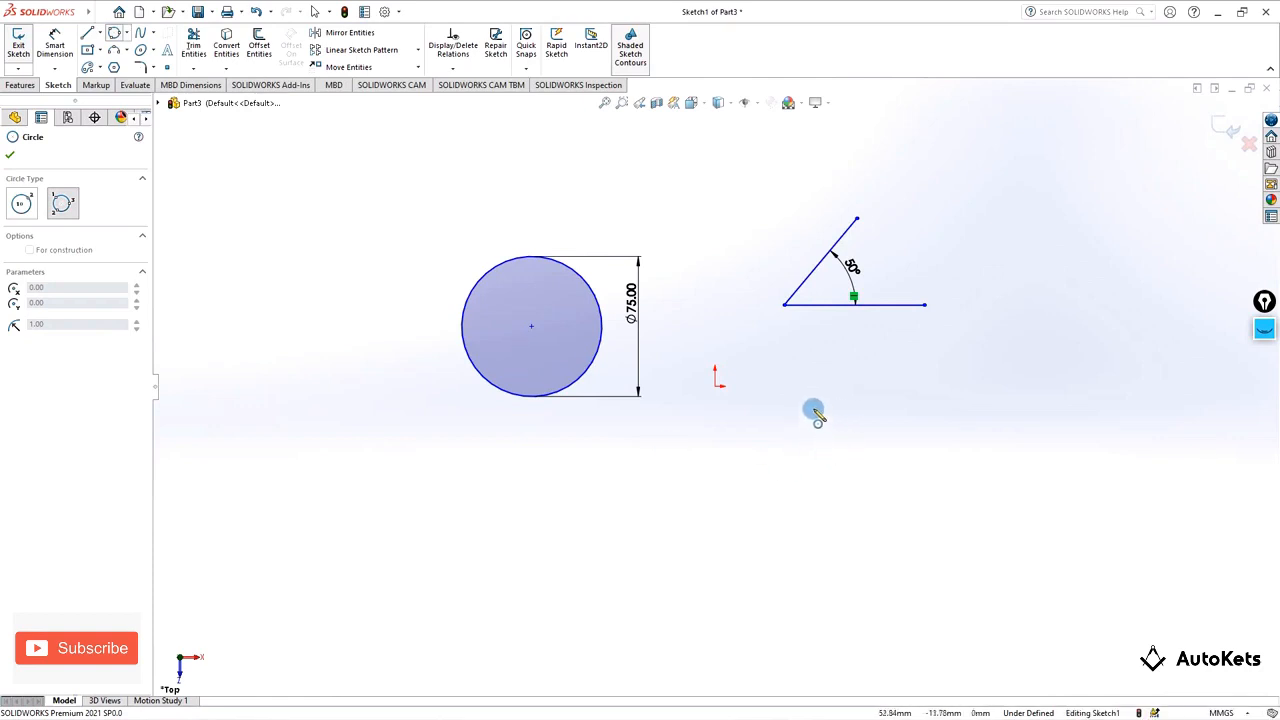
click(814, 412)
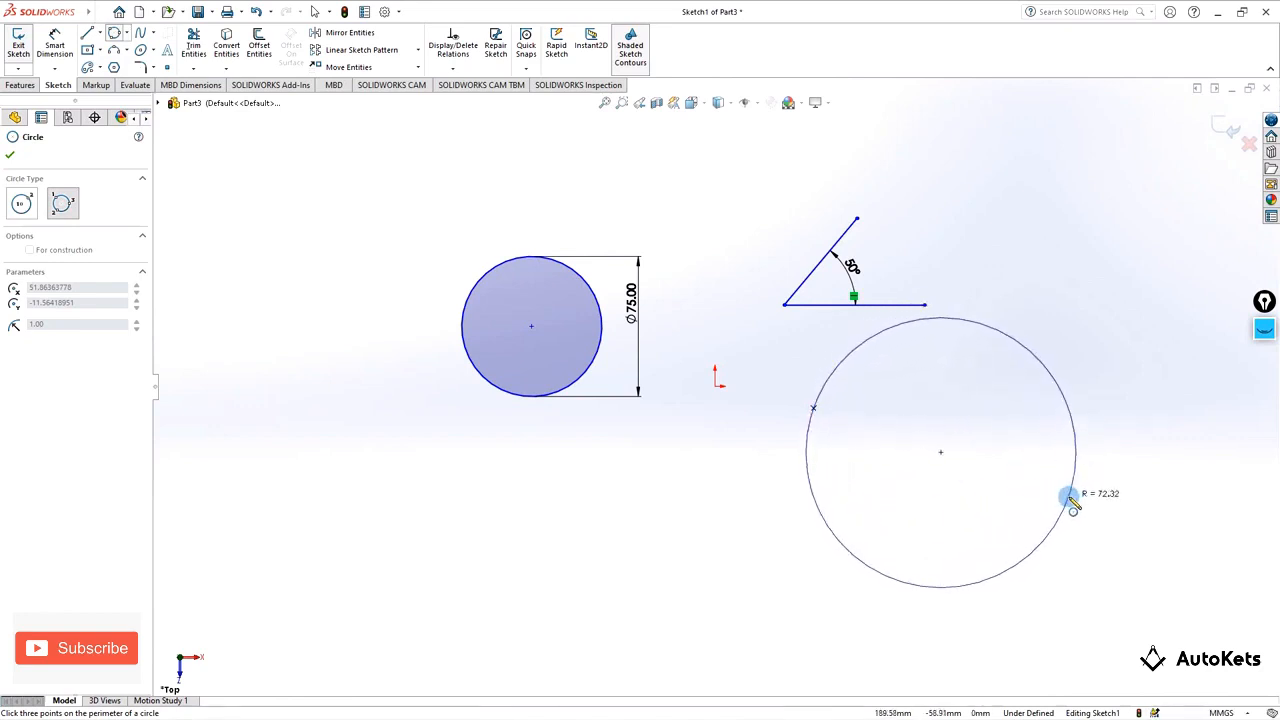
click(1066, 496)
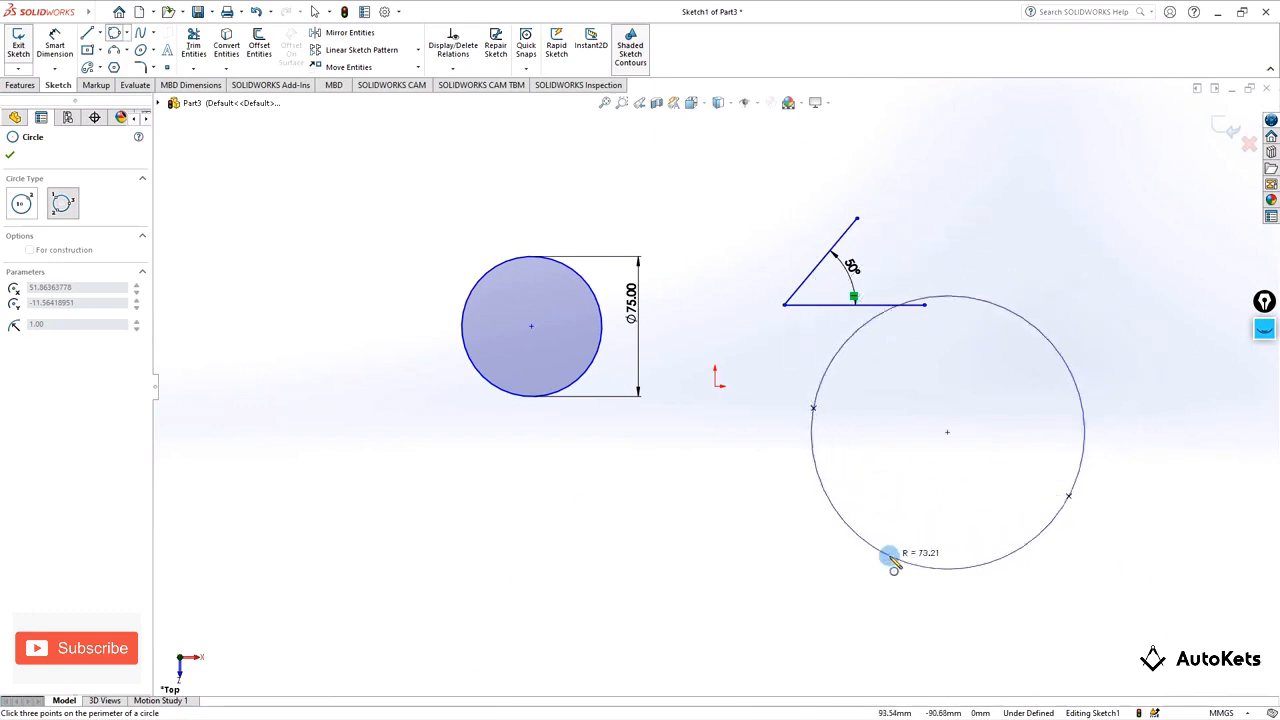
click(910, 607)
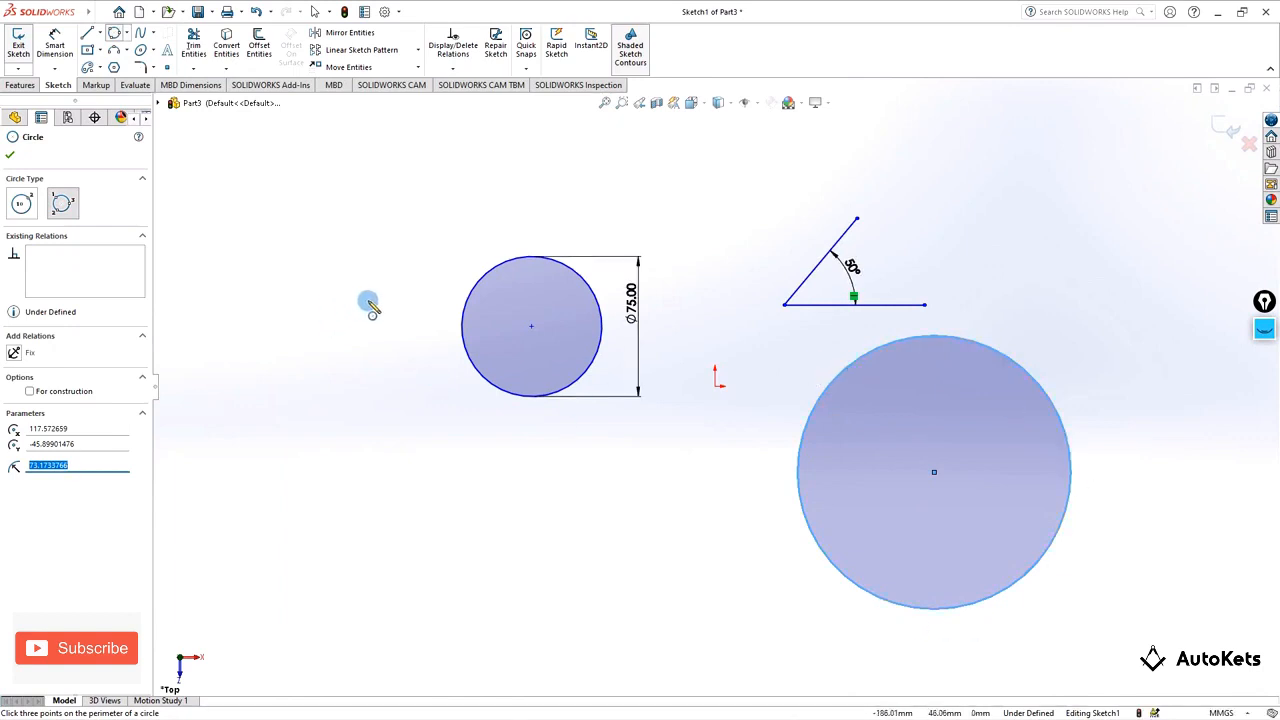
key(Escape)
- Delete both circles, the two angled lines and their dimensions from the sketch
drag(383, 194, 1195, 648)
key(Delete)
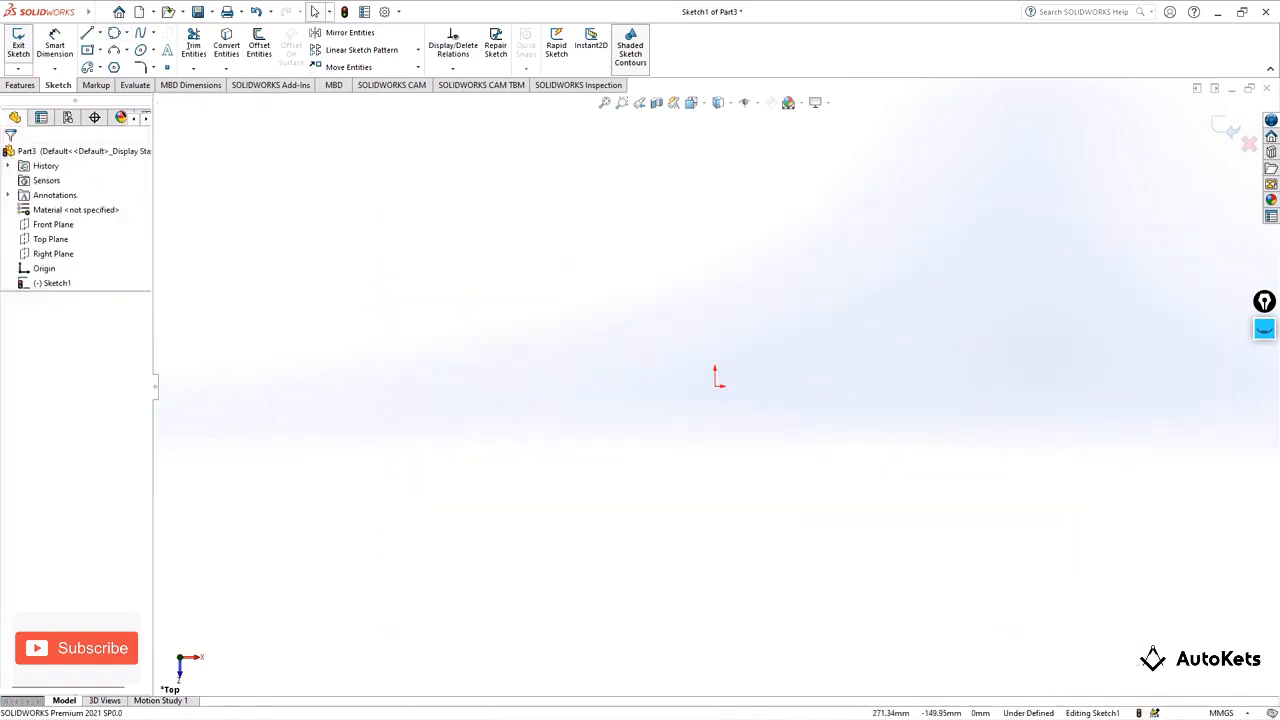
- Sketch three separate inclined lines around the origin, and move the lower endpoint of the line on the right up and inward
click(91, 31)
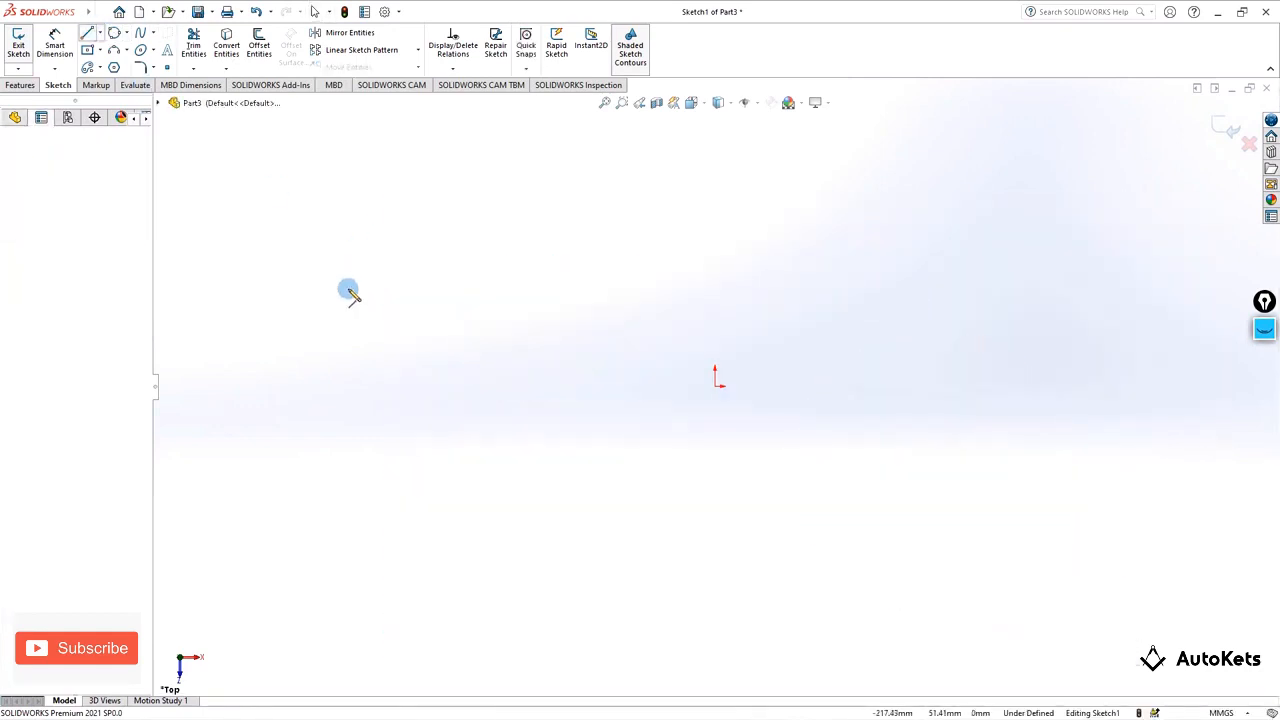
drag(308, 289, 498, 247)
key(Escape)
click(88, 32)
drag(1027, 219, 1000, 380)
key(Escape)
click(88, 32)
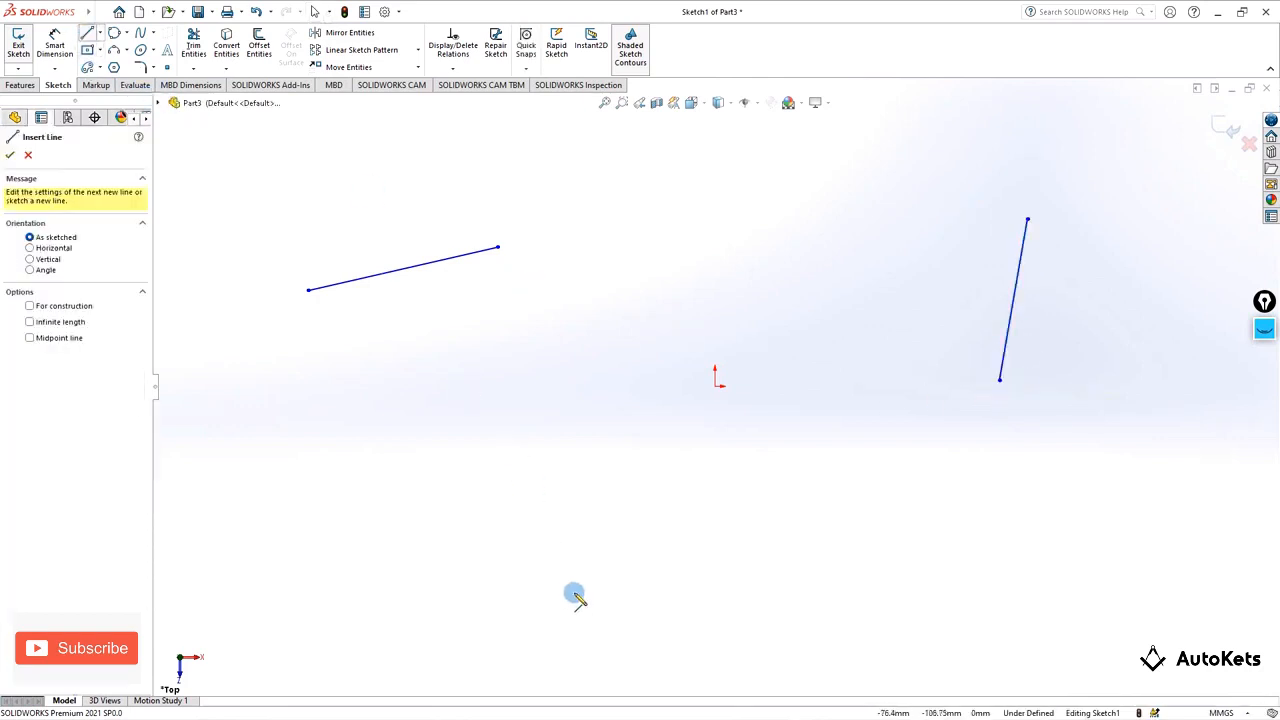
drag(575, 600, 660, 467)
key(Escape)
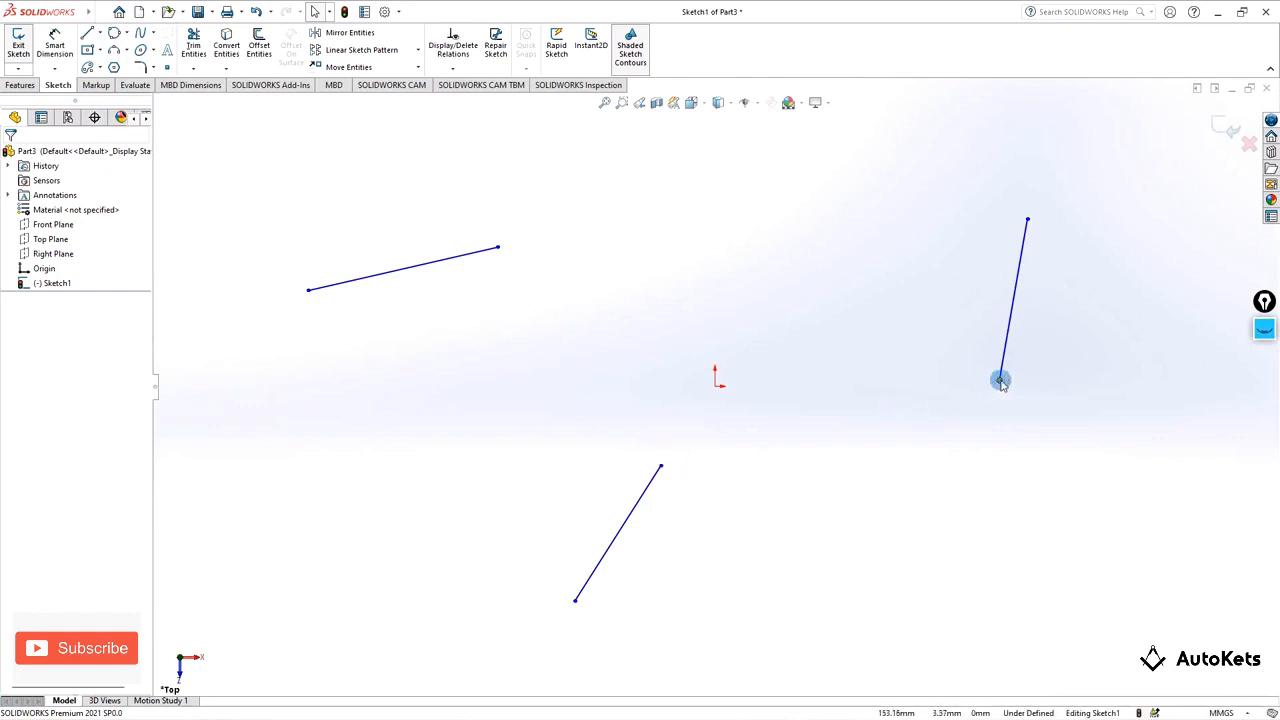
drag(1001, 381, 851, 286)
click(560, 266)
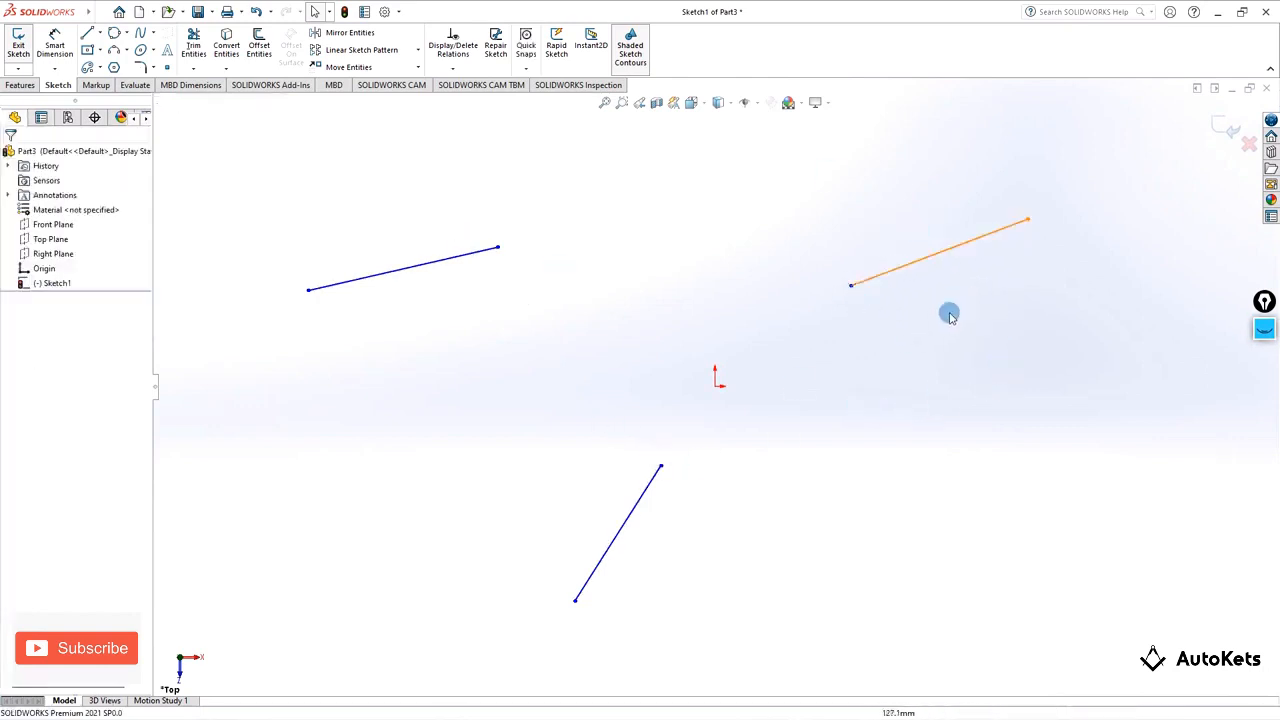
- Sketch a perimeter circle through the inner endpoints of the three lines, with a radius of about 96 mm
click(126, 34)
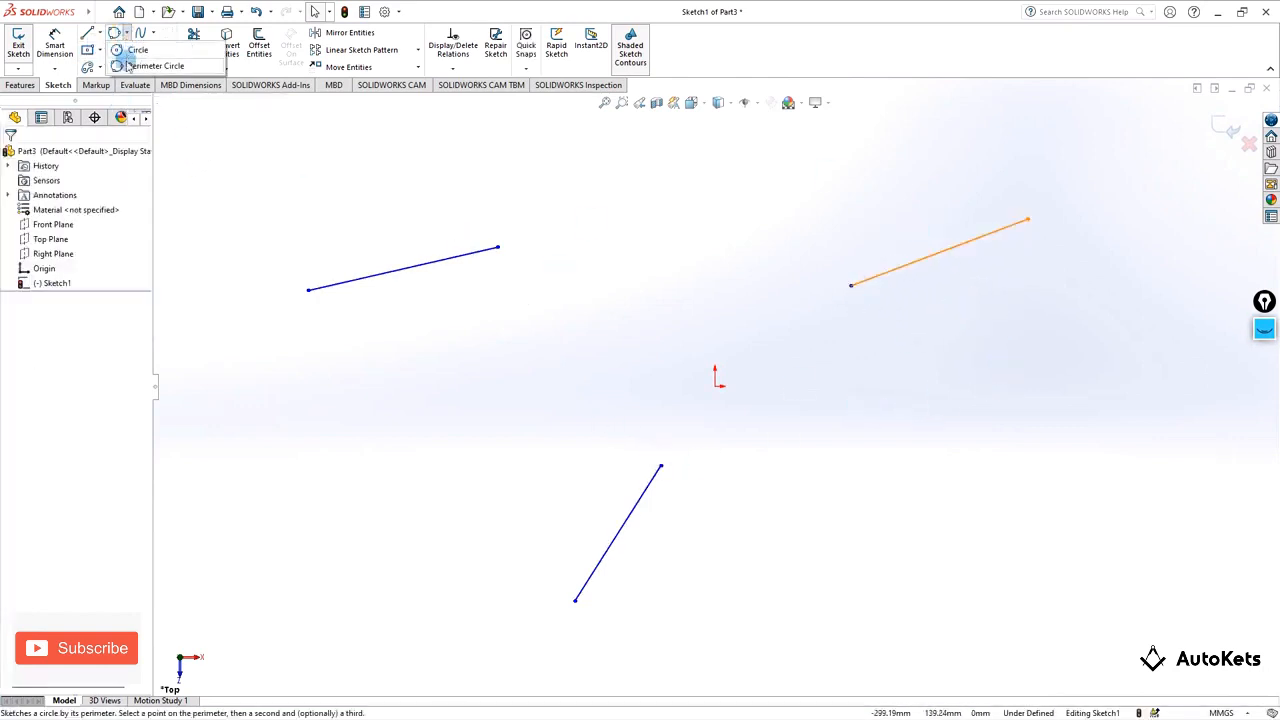
click(150, 66)
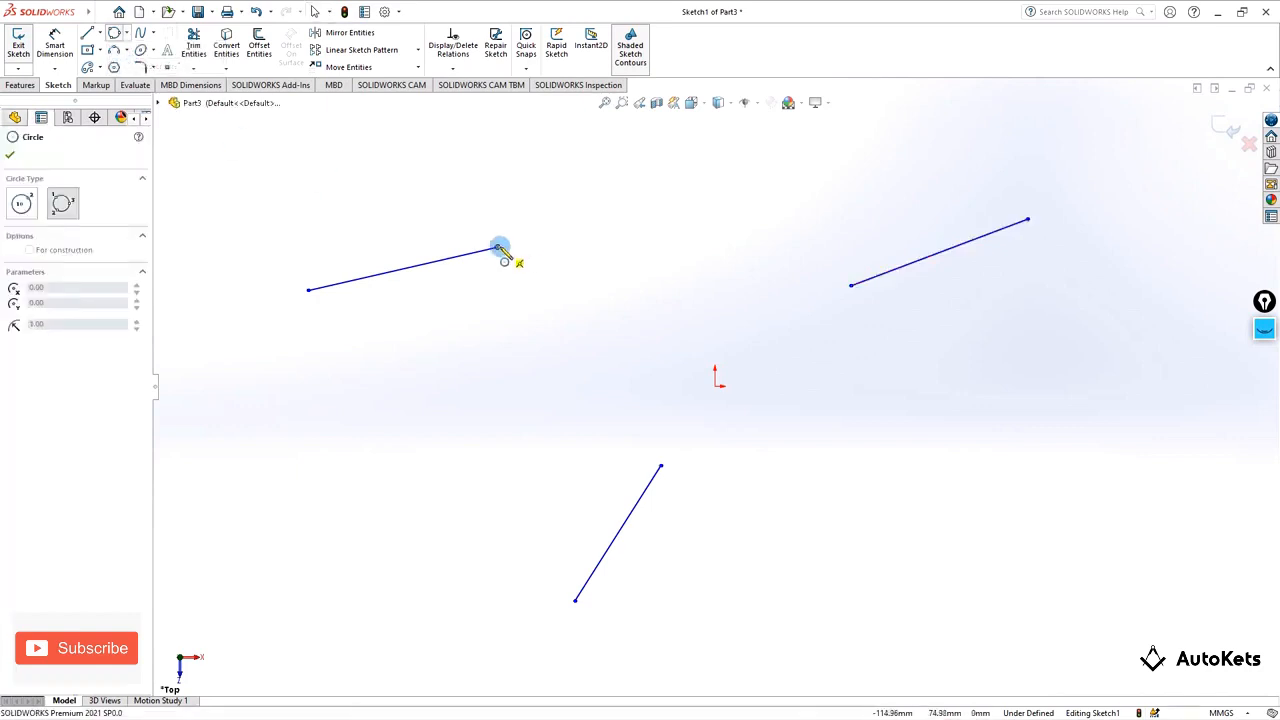
click(497, 248)
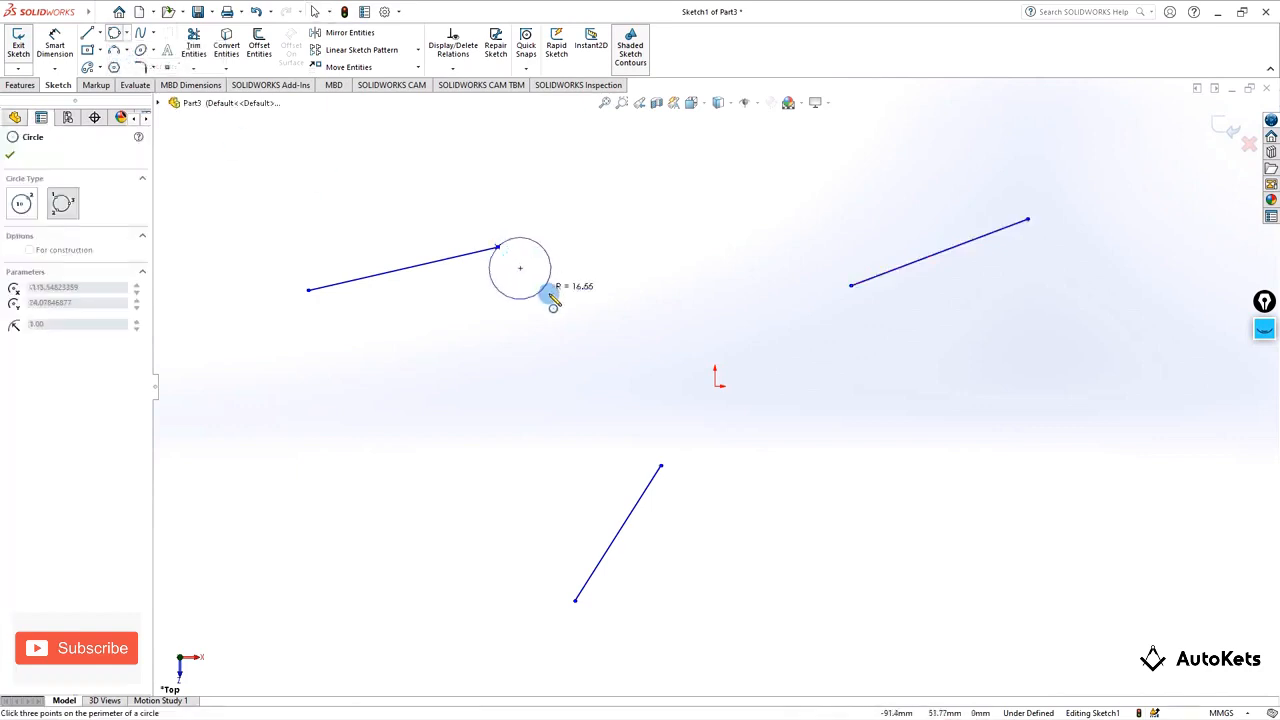
click(661, 467)
click(851, 287)
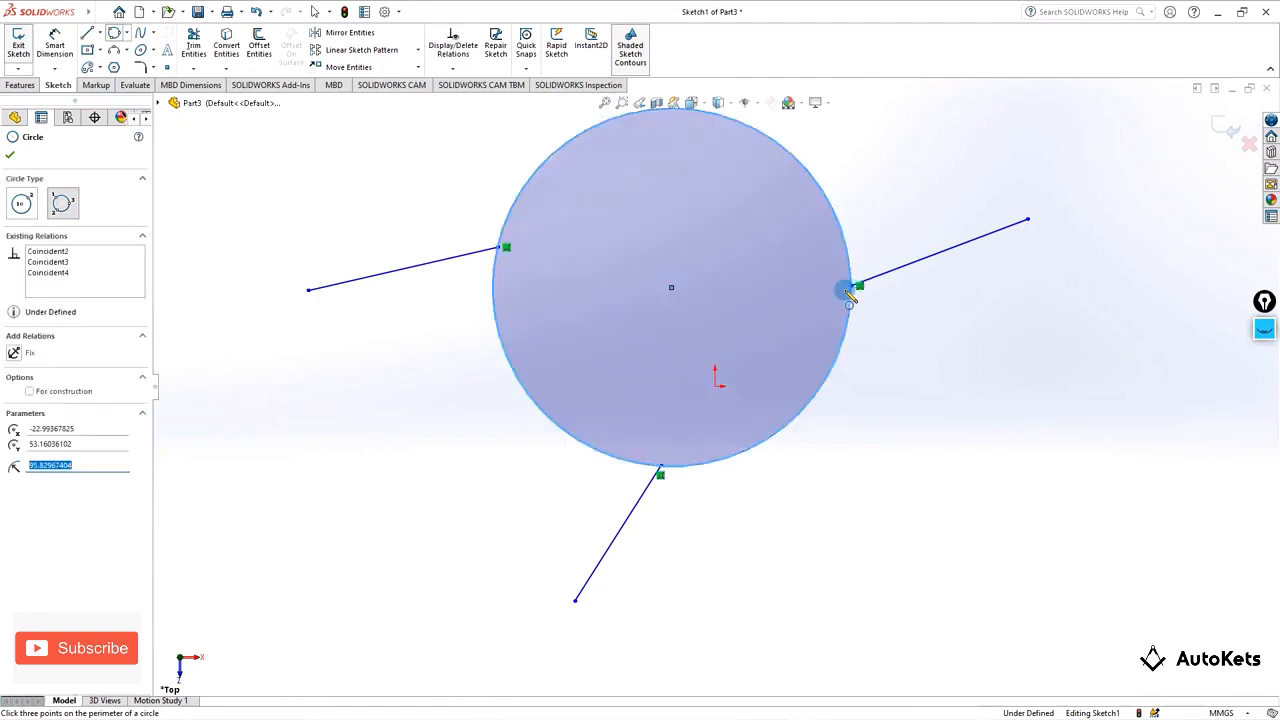
scroll(674, 454, down, 2)
scroll(676, 460, up, 5)
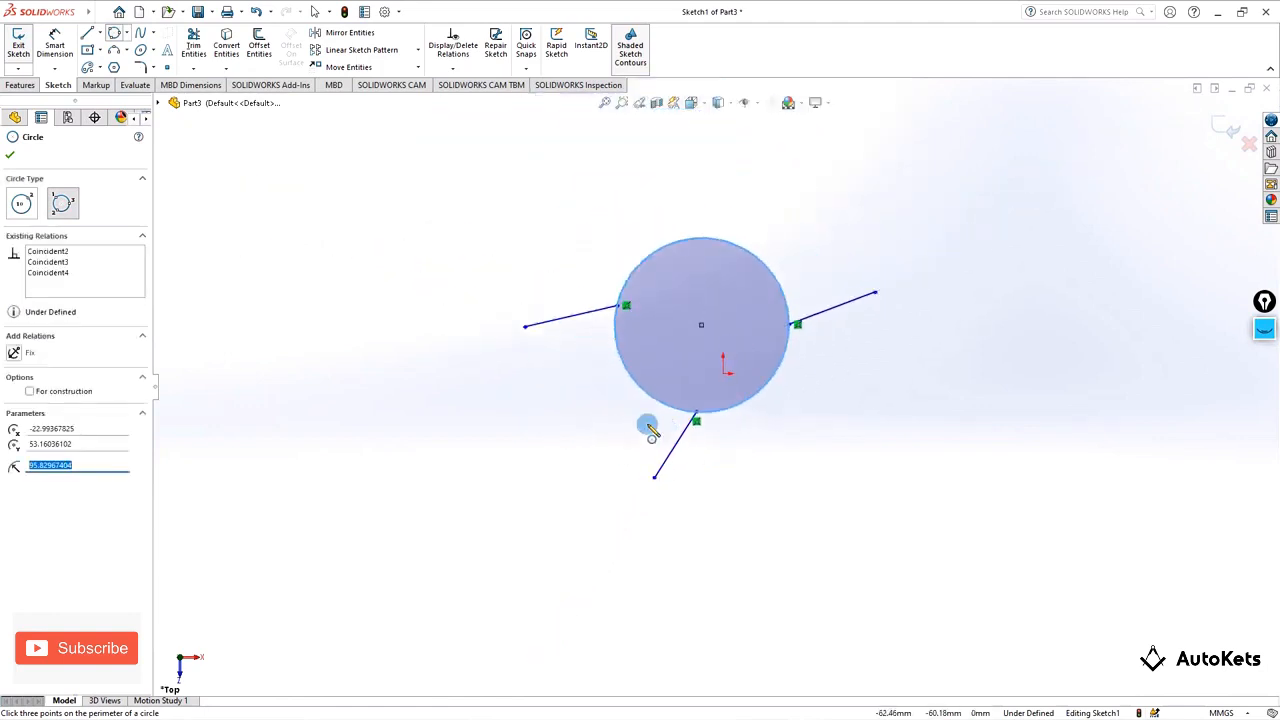
click(476, 214)
key(Escape)
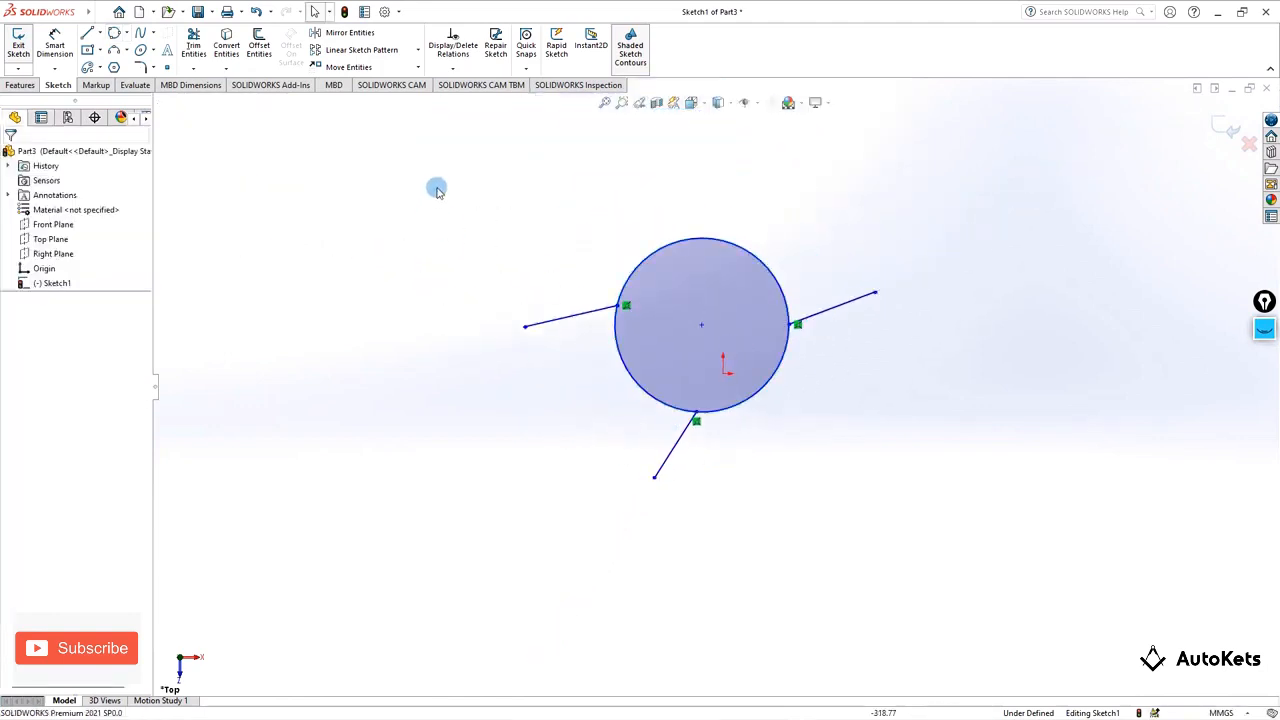
- Delete the perimeter circle and the three lines attached to it
drag(437, 186, 1037, 574)
key(Delete)
- Sketch a corner rectangle about 563 by 325 mm around the origin, with construction lines from its corners
click(91, 38)
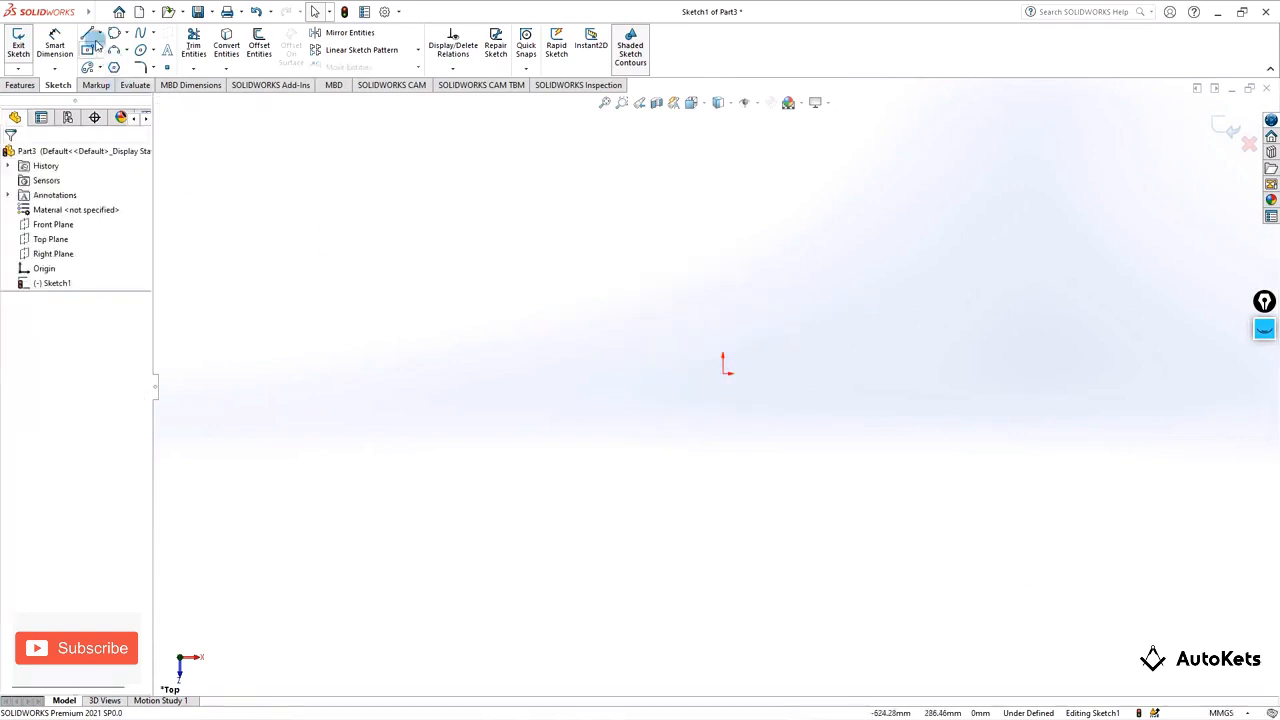
click(100, 50)
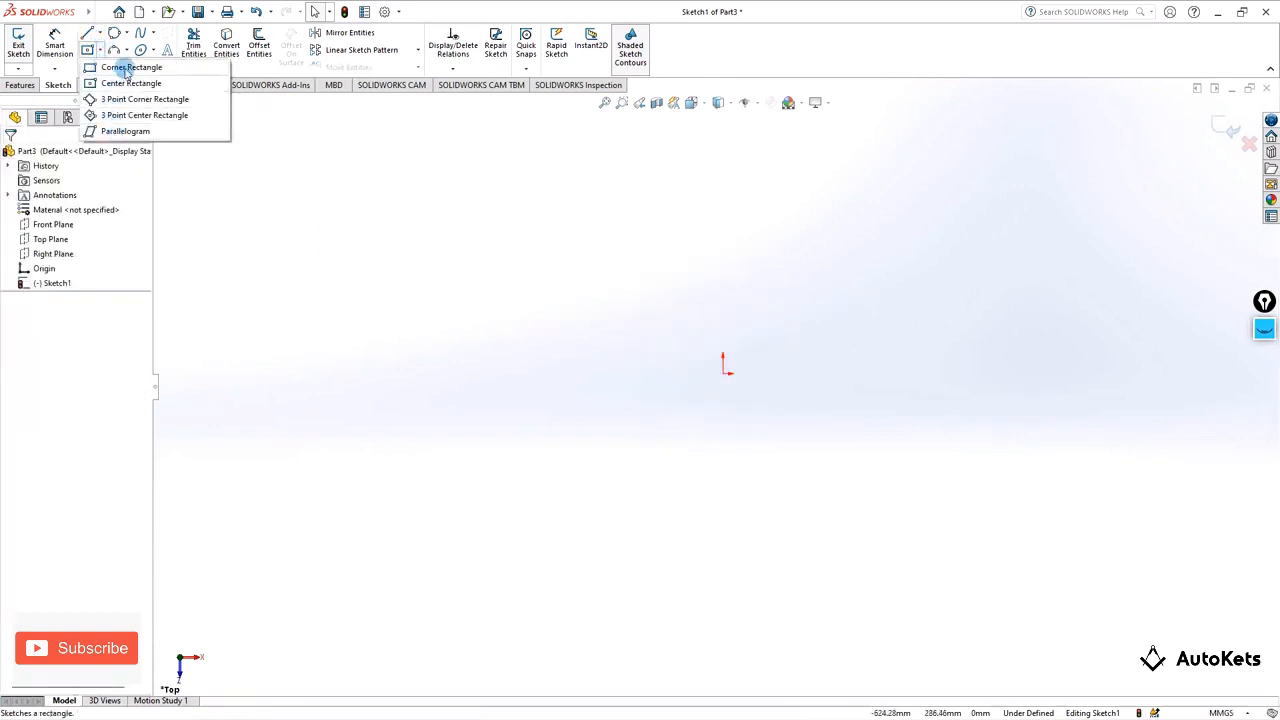
click(127, 68)
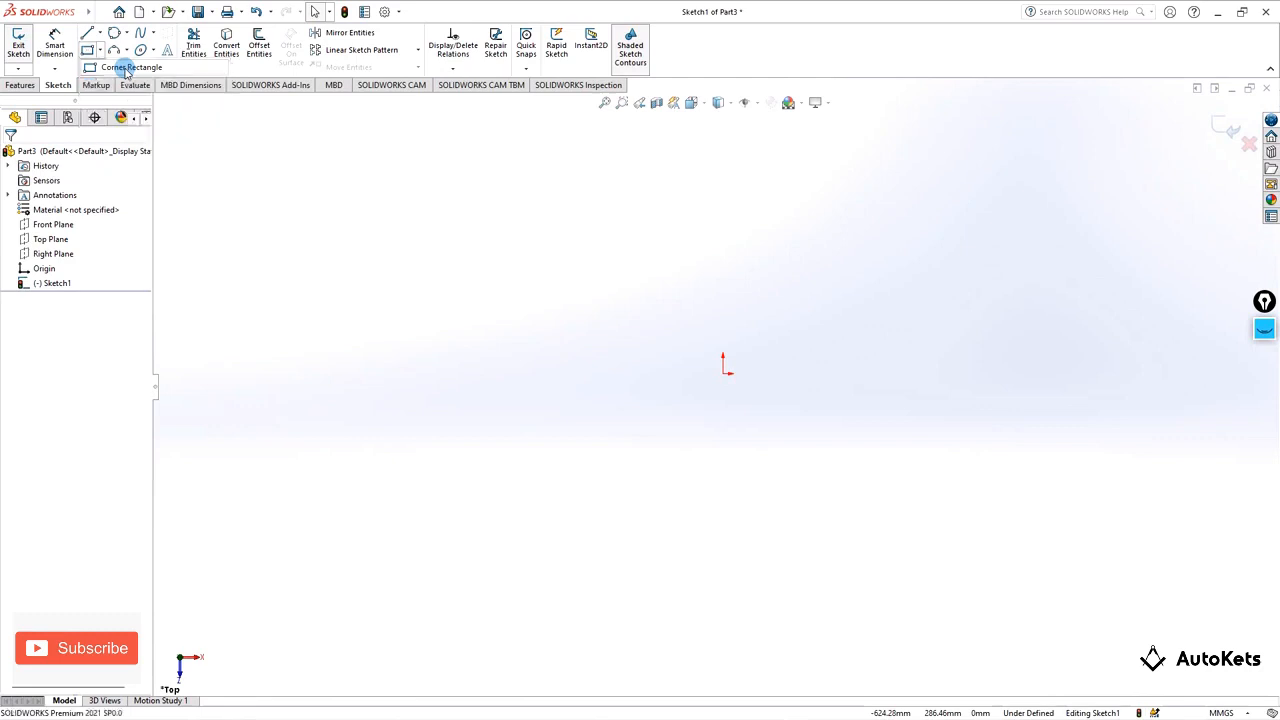
click(420, 222)
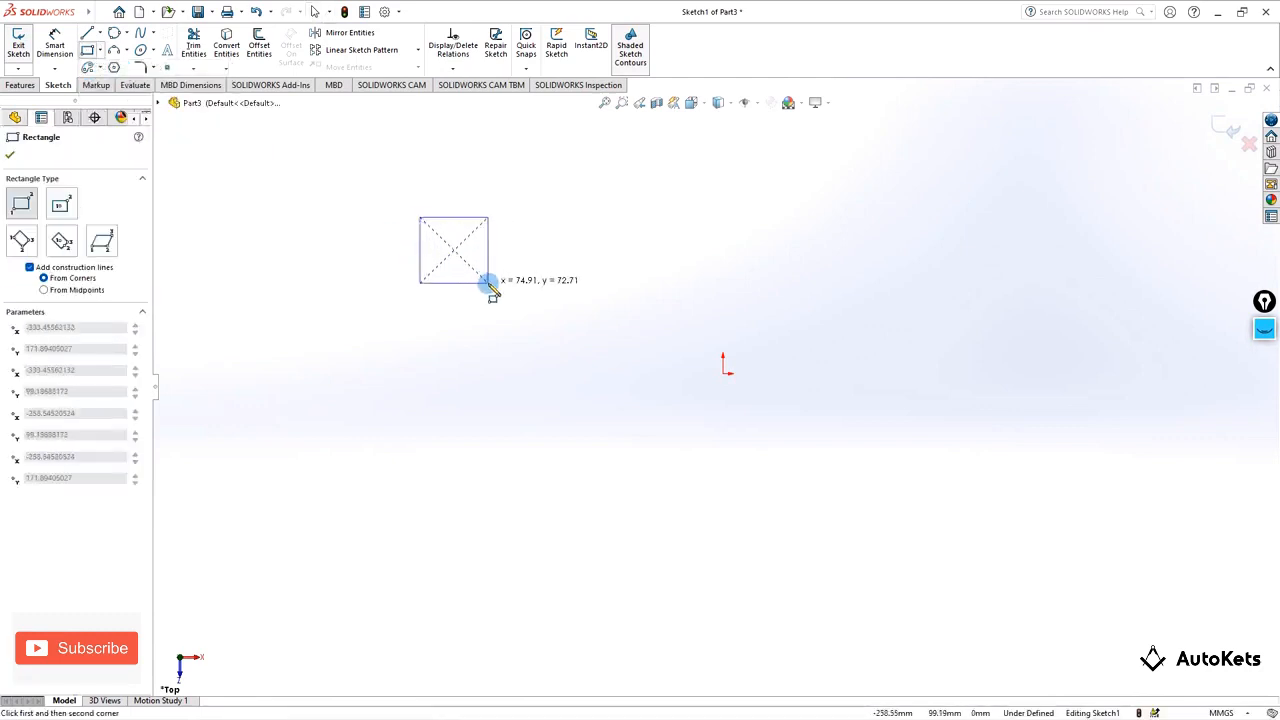
drag(420, 216, 931, 512)
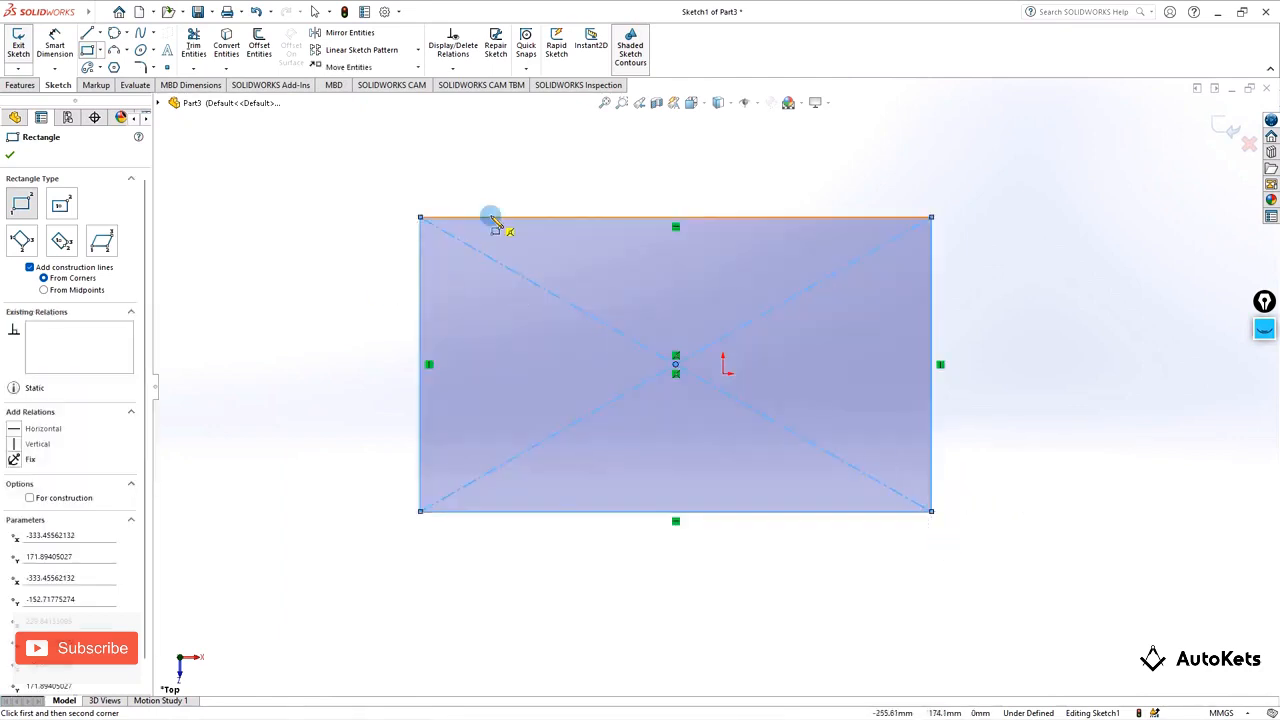
key(Escape)
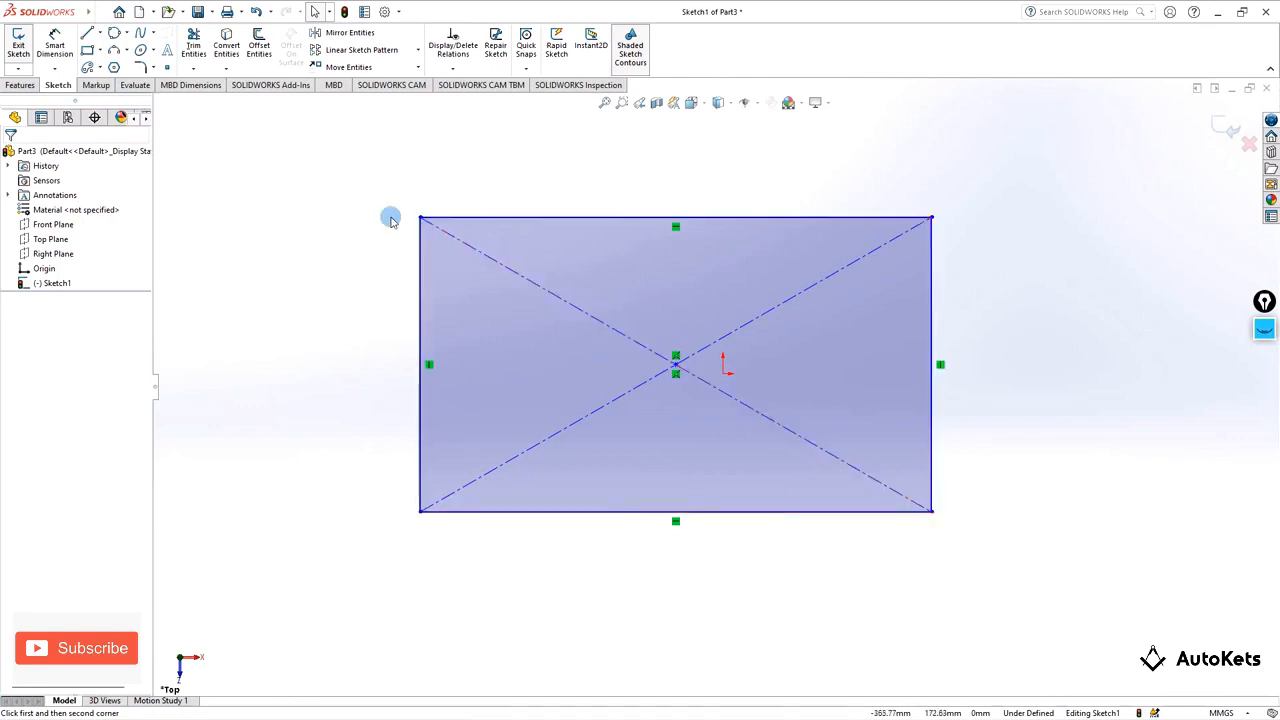
- Dimension the rectangle's top edge and left edge with Smart Dimension, accepting their drawn lengths
click(55, 46)
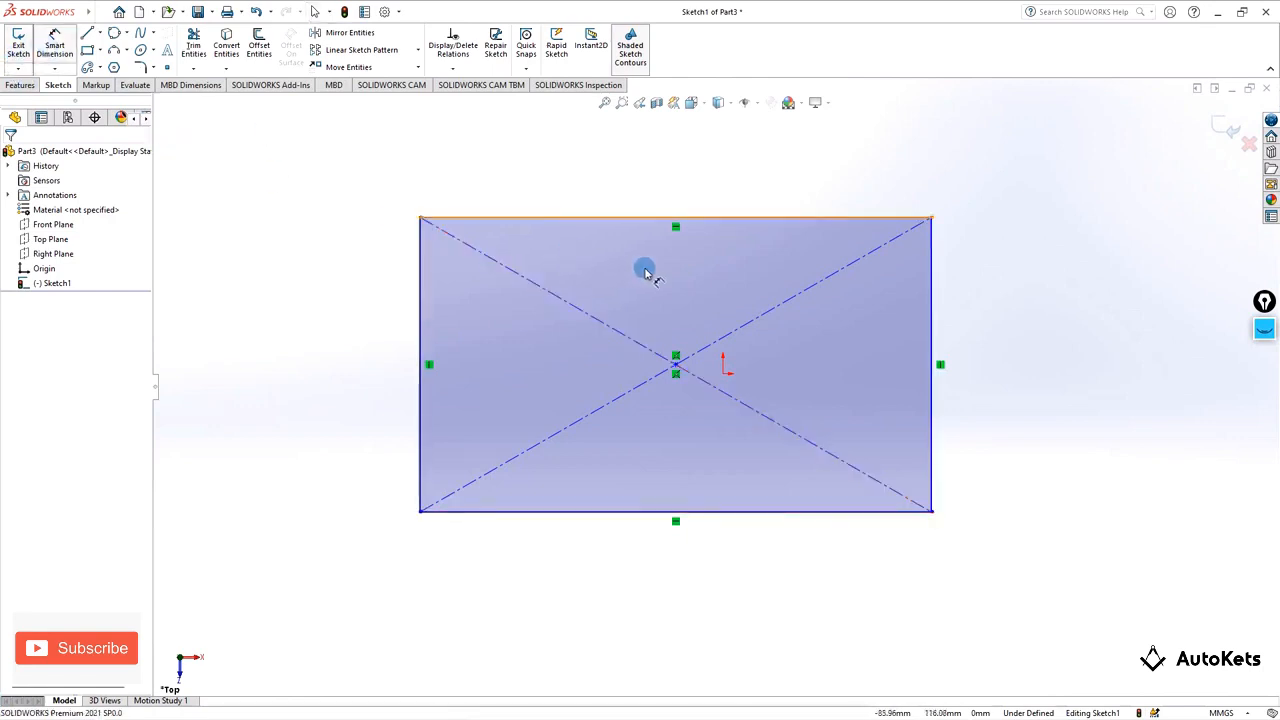
click(648, 216)
click(655, 190)
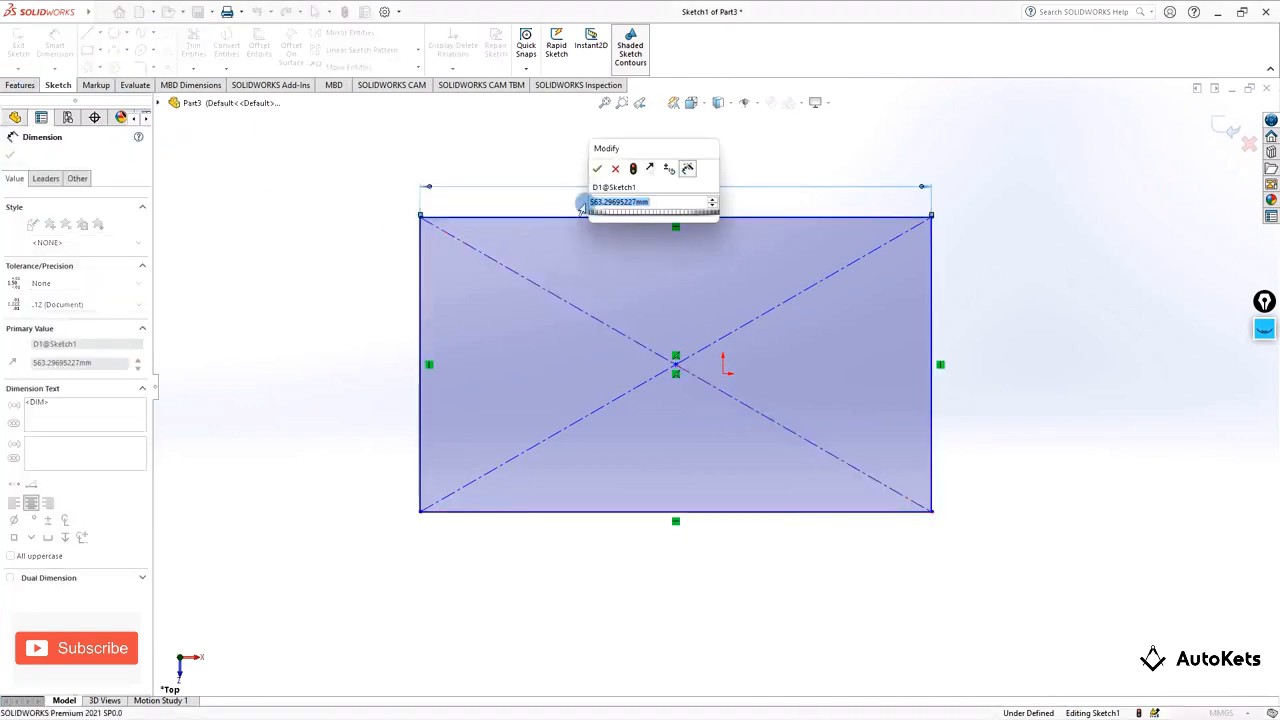
click(600, 169)
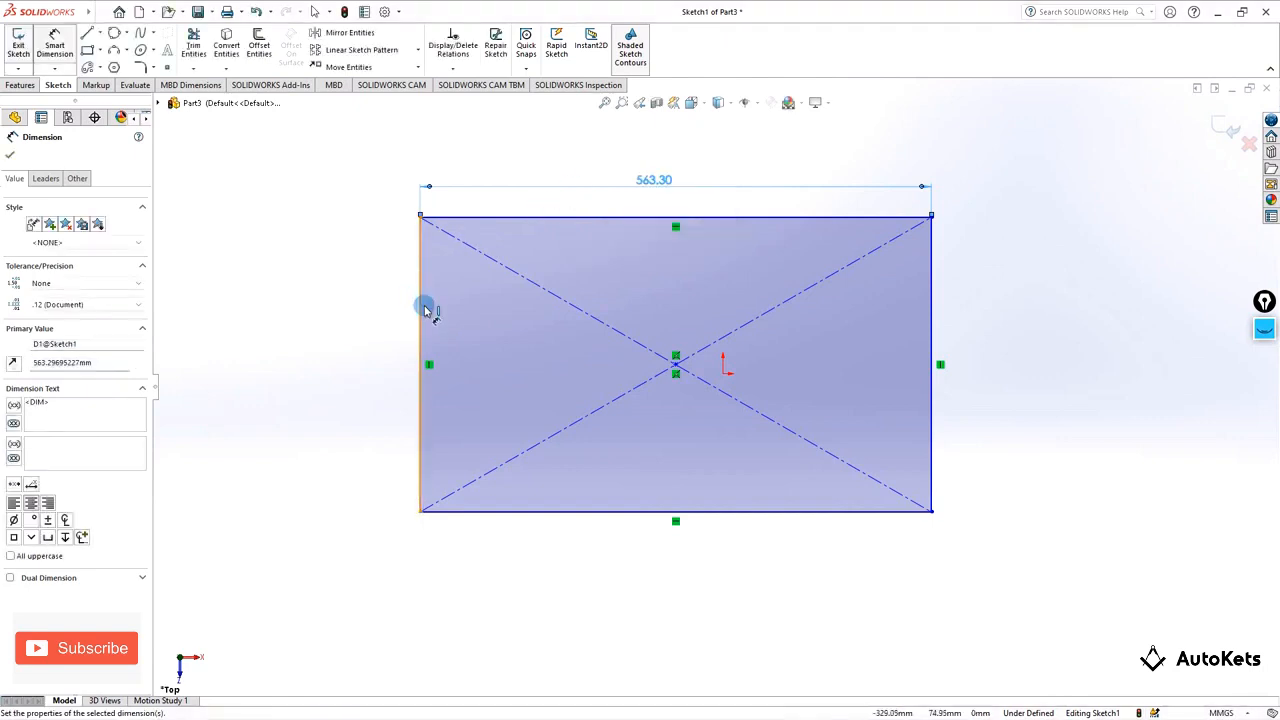
click(420, 315)
click(382, 318)
key(Return)
key(Escape)
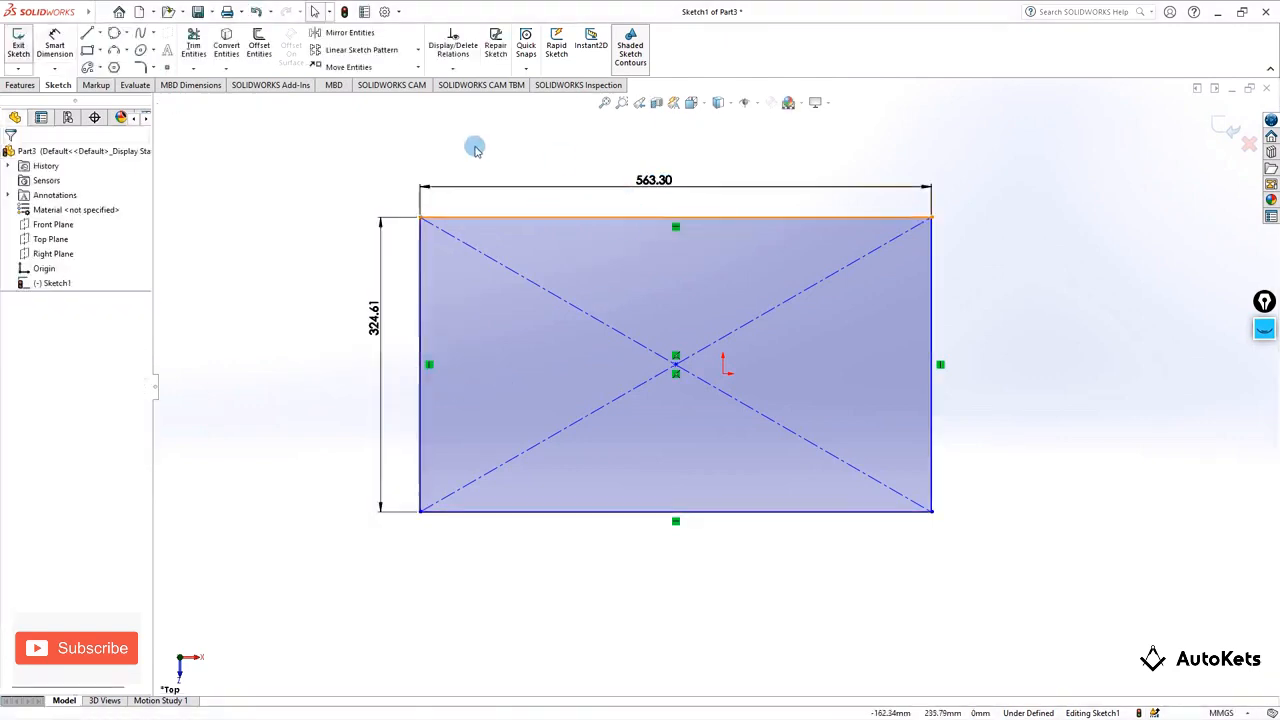
- Delete the corner rectangle together with its construction lines and dimensions
mouse_move(266, 122)
mouse_down()
mouse_move(694, 471)
mouse_move(1046, 588)
mouse_up()
key(Delete)
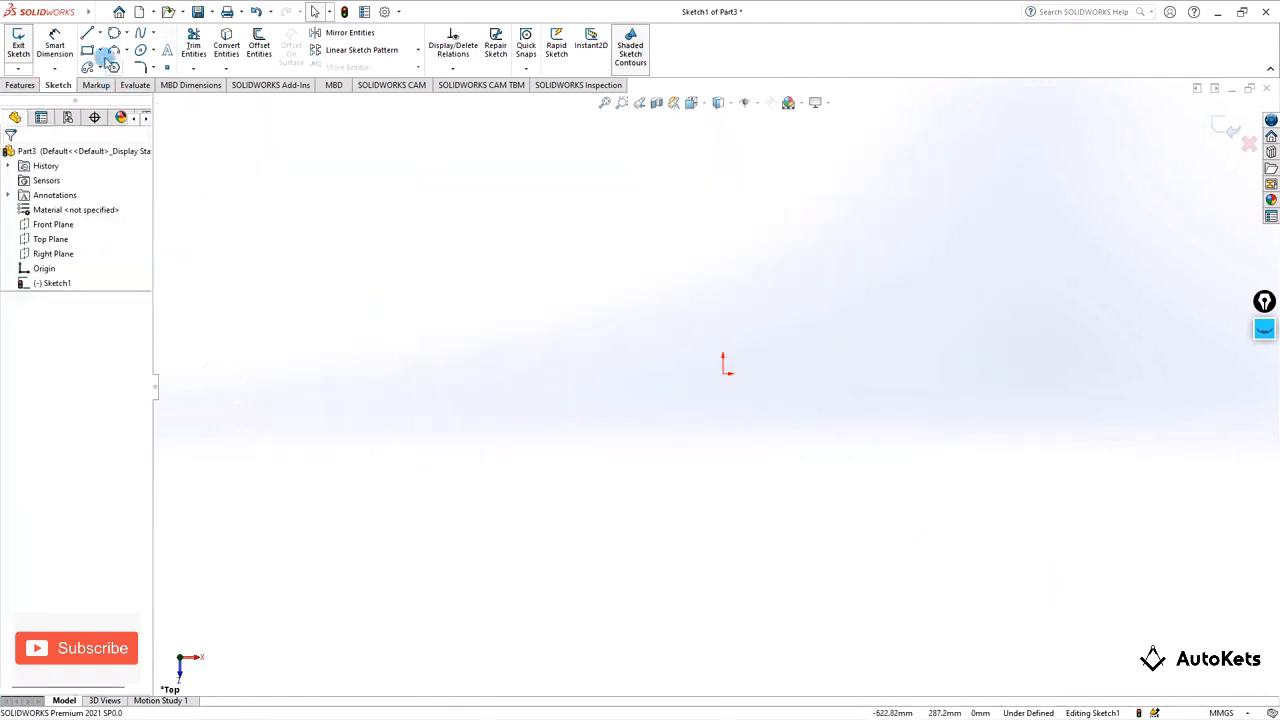
- Sketch a center rectangle above and to the left of the origin, with construction lines from its midpoints
click(99, 50)
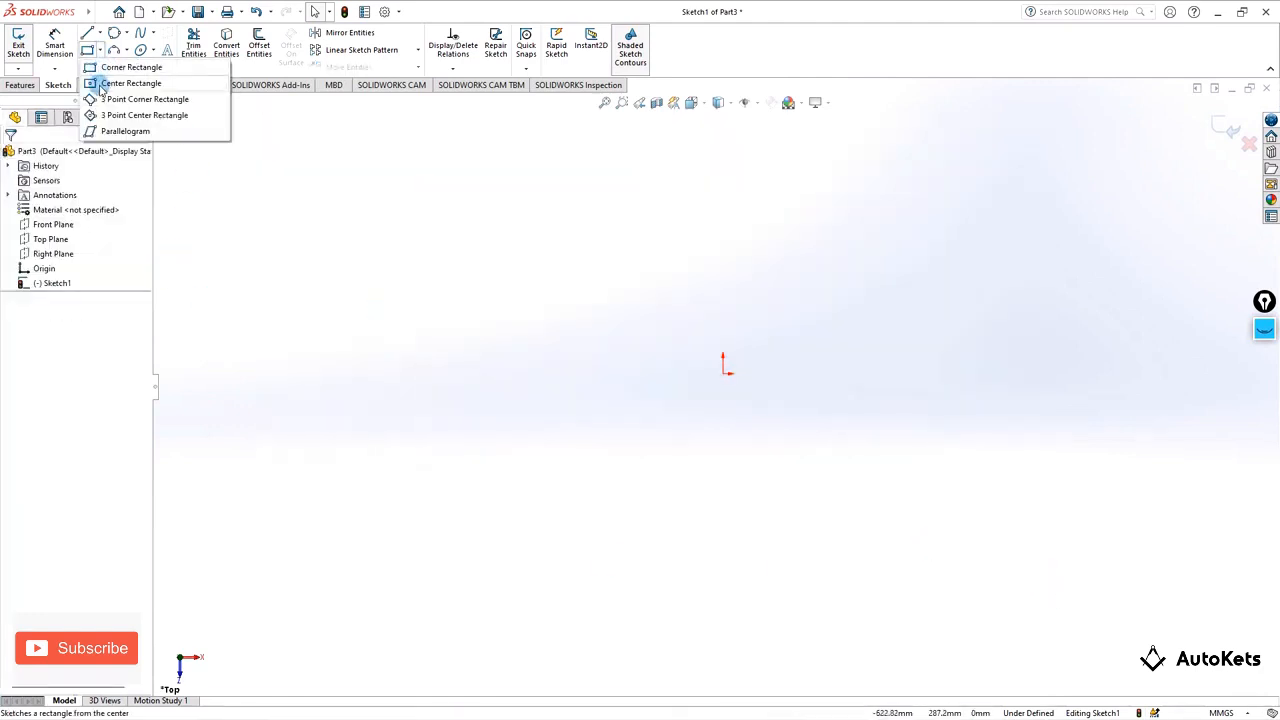
click(100, 83)
click(570, 318)
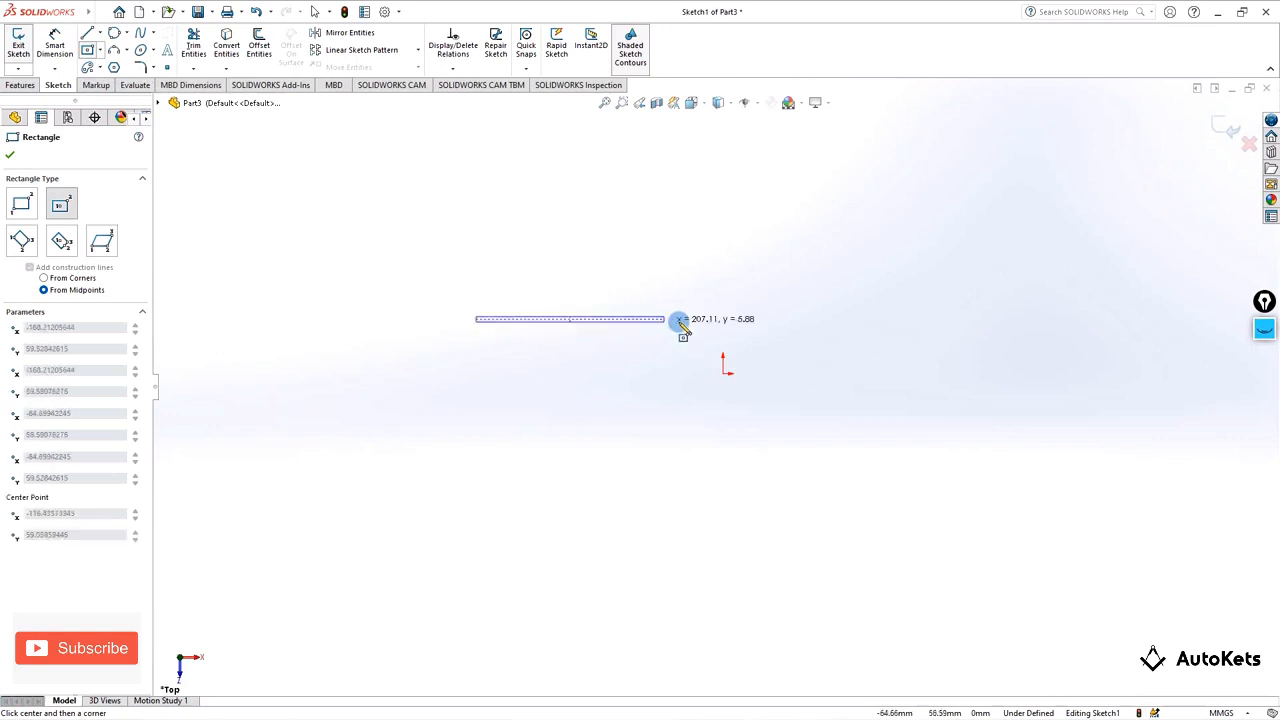
click(686, 227)
key(Escape)
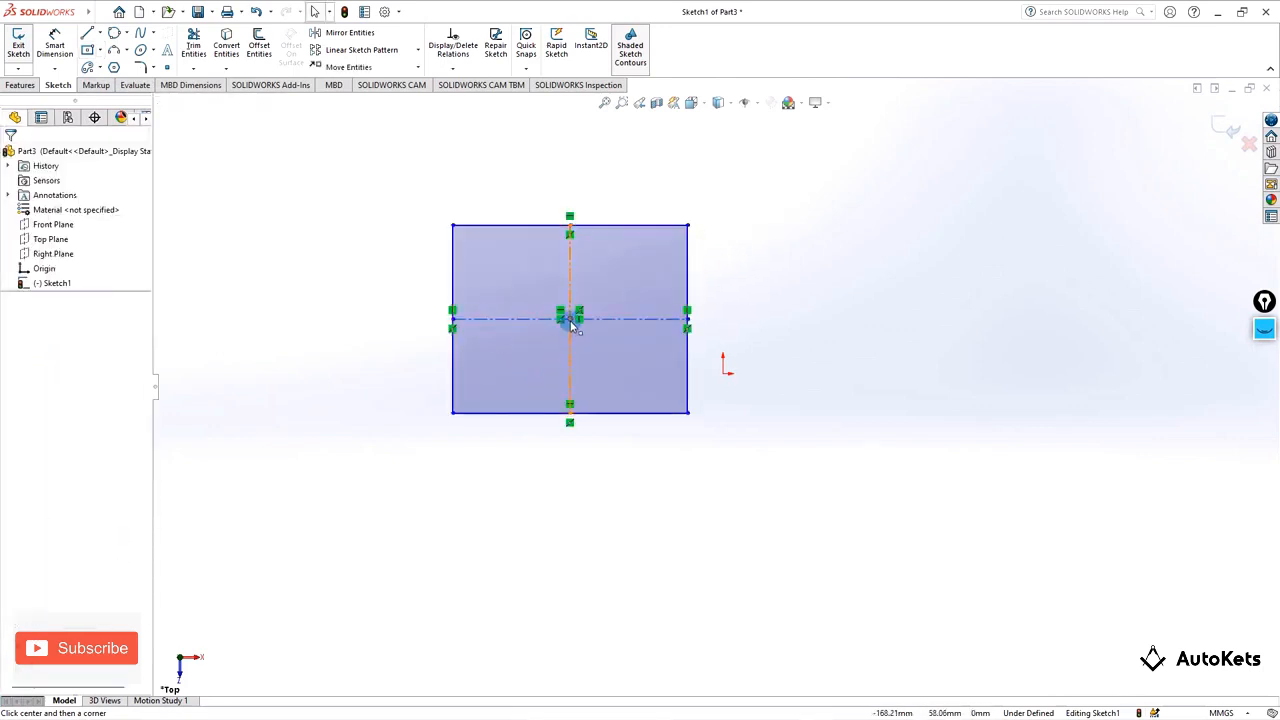
- Sketch a 3 Point Corner Rectangle tilted about 33°, starting below the origin and overlapping the right side of the center rectangle
click(99, 50)
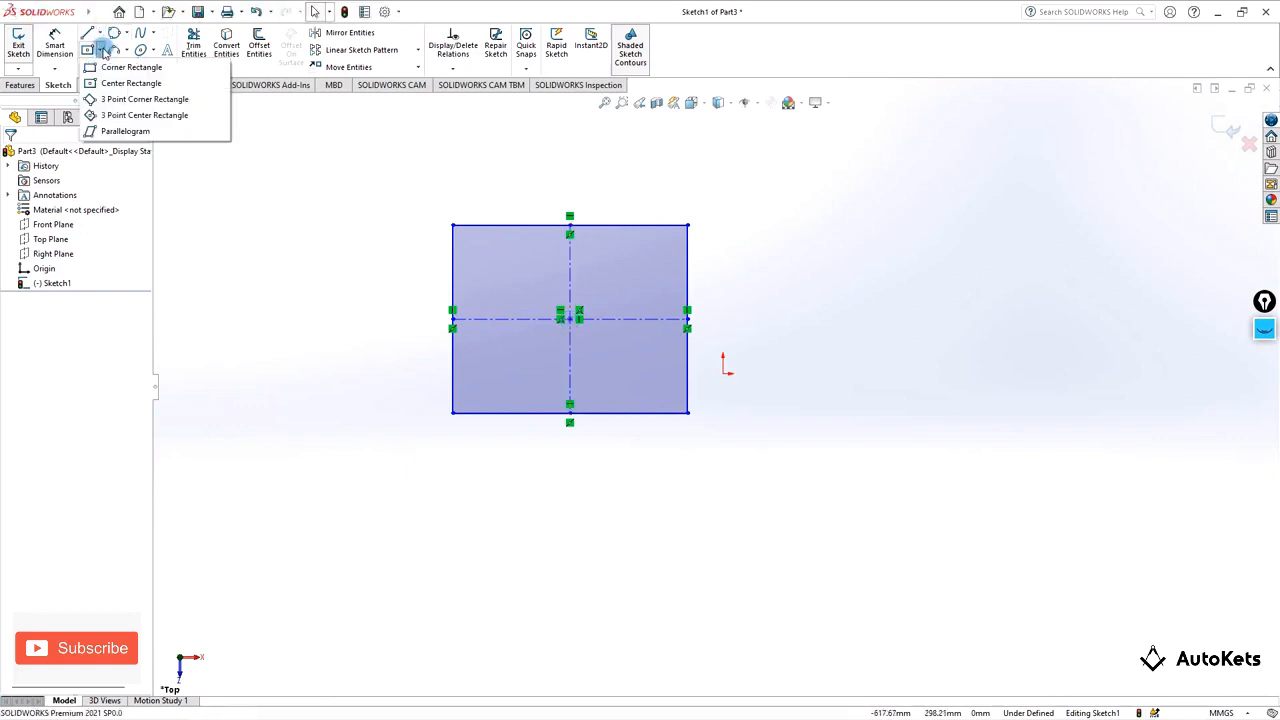
click(110, 100)
click(810, 530)
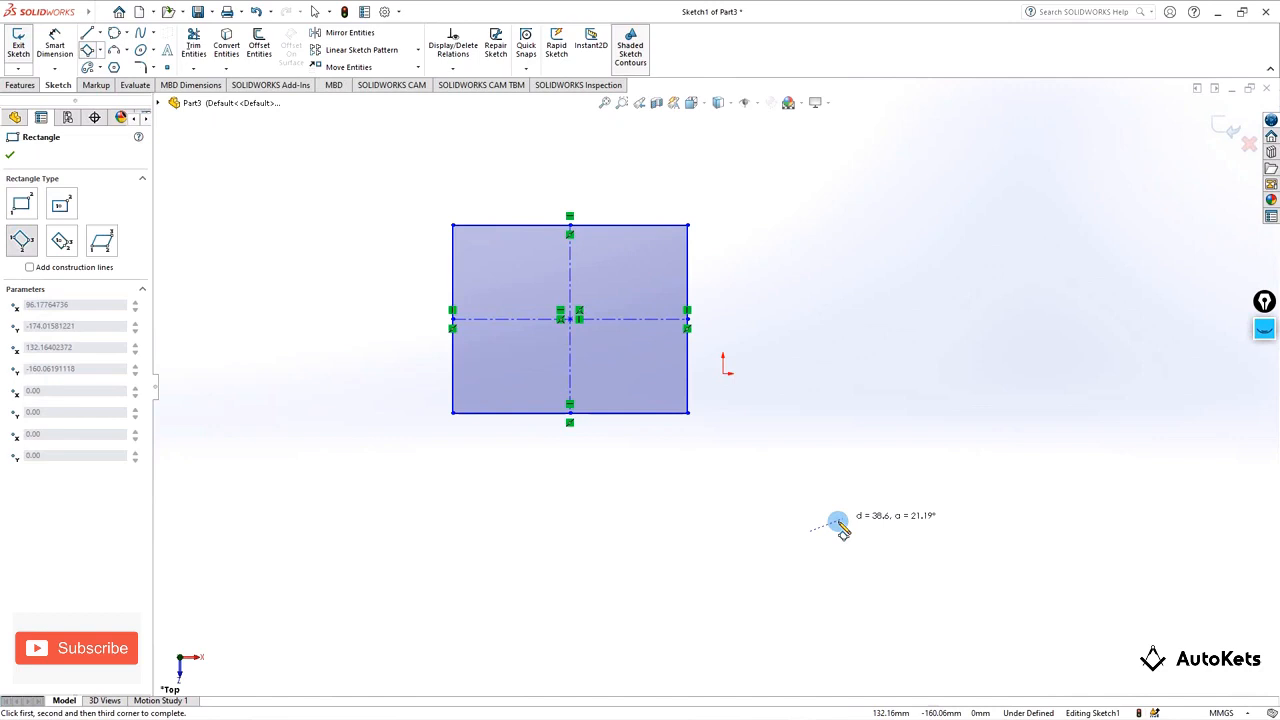
click(1030, 387)
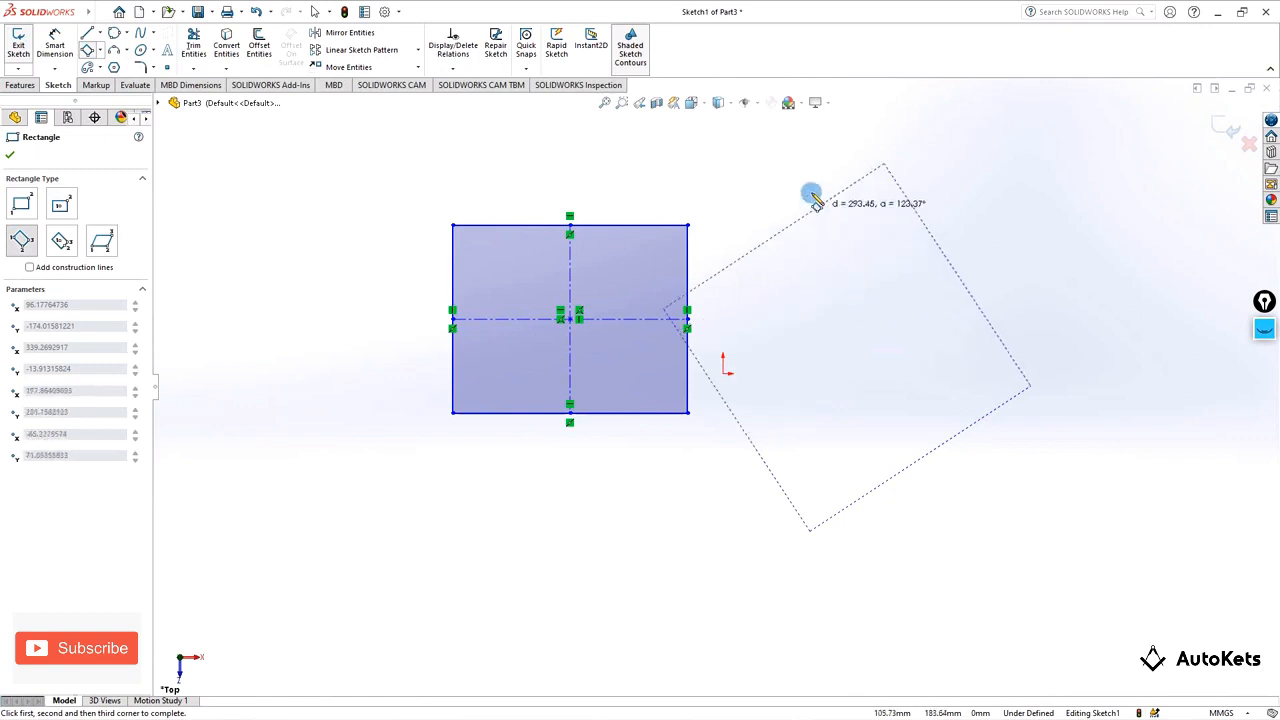
click(676, 222)
key(Escape)
scroll(719, 410, up, 2)
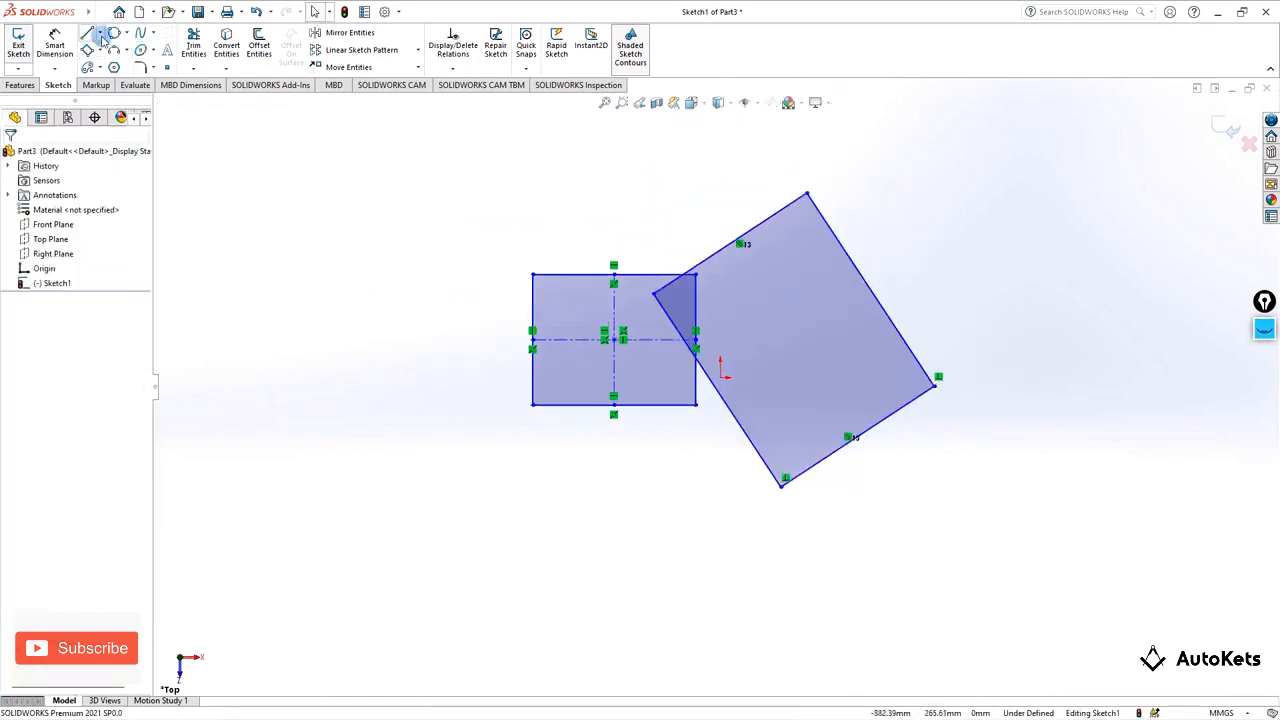
- Sketch a 3 Point Center Rectangle, long and narrow and tilted about 46°, to the left of the existing center rectangle
click(98, 50)
click(110, 117)
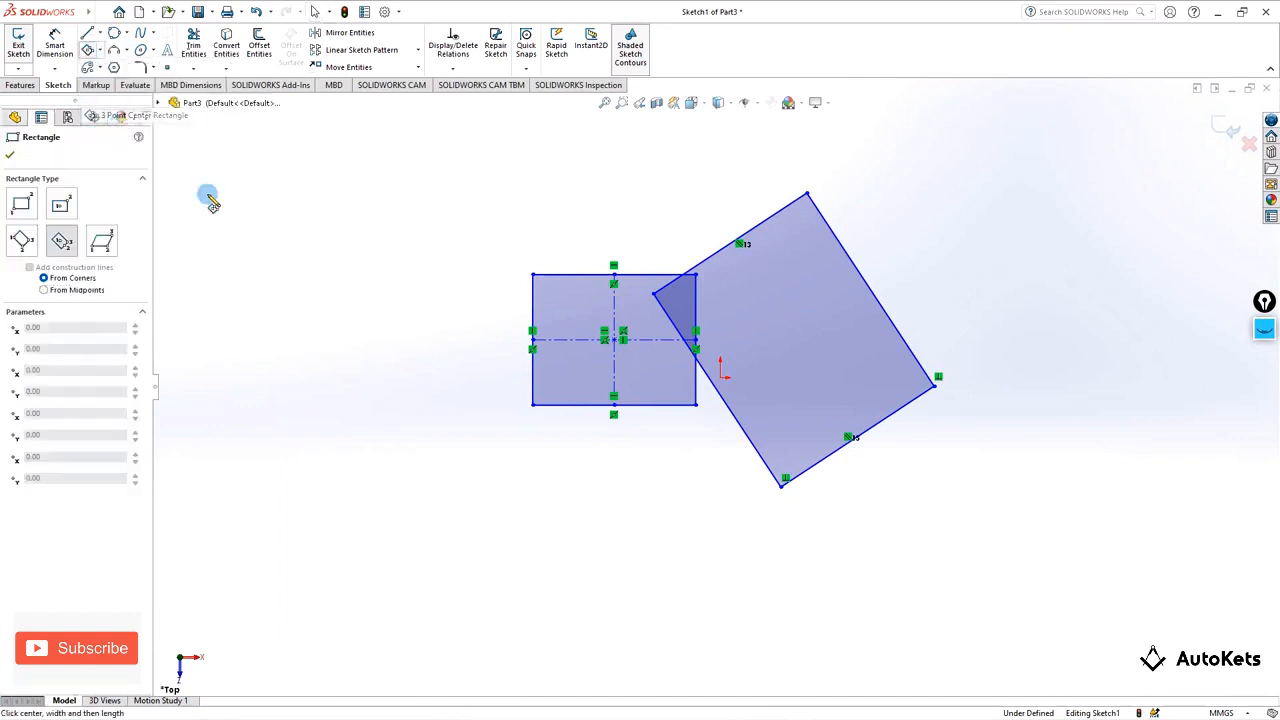
click(327, 311)
click(443, 197)
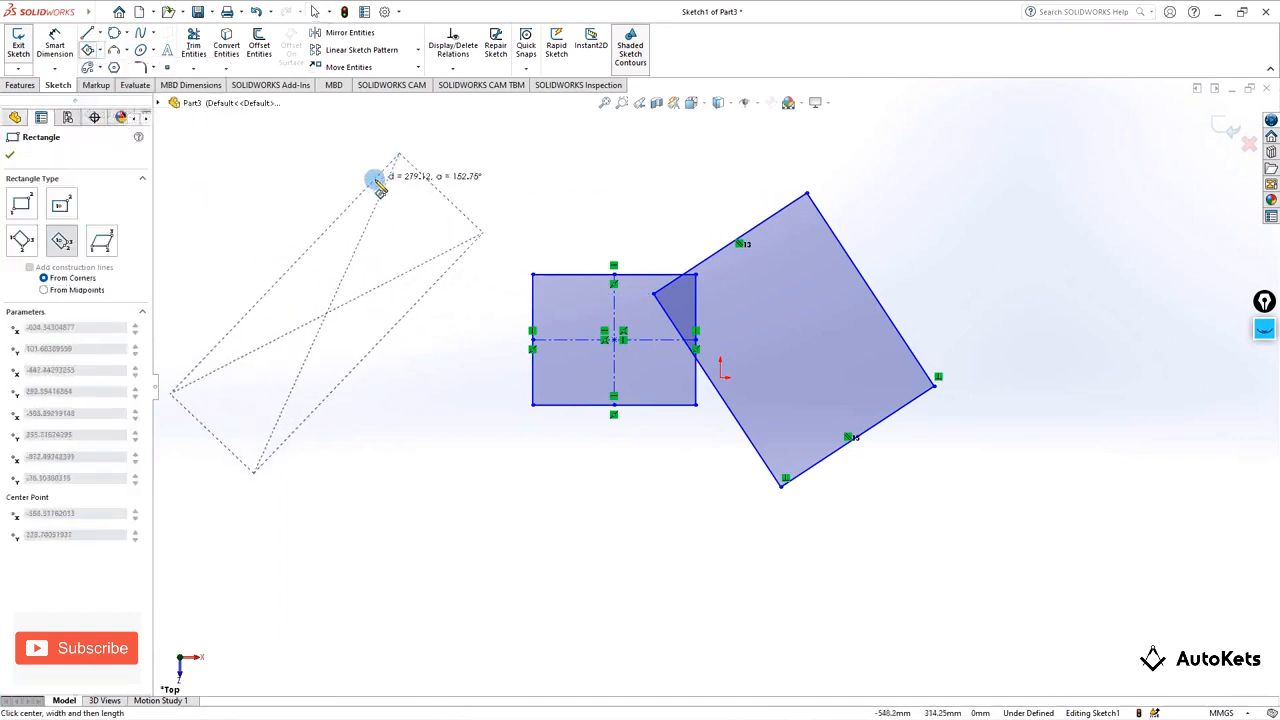
click(373, 182)
- Sketch a parallelogram below the center rectangle, with a horizontal base about 248 mm long and slanted sides about 225 mm long
click(103, 53)
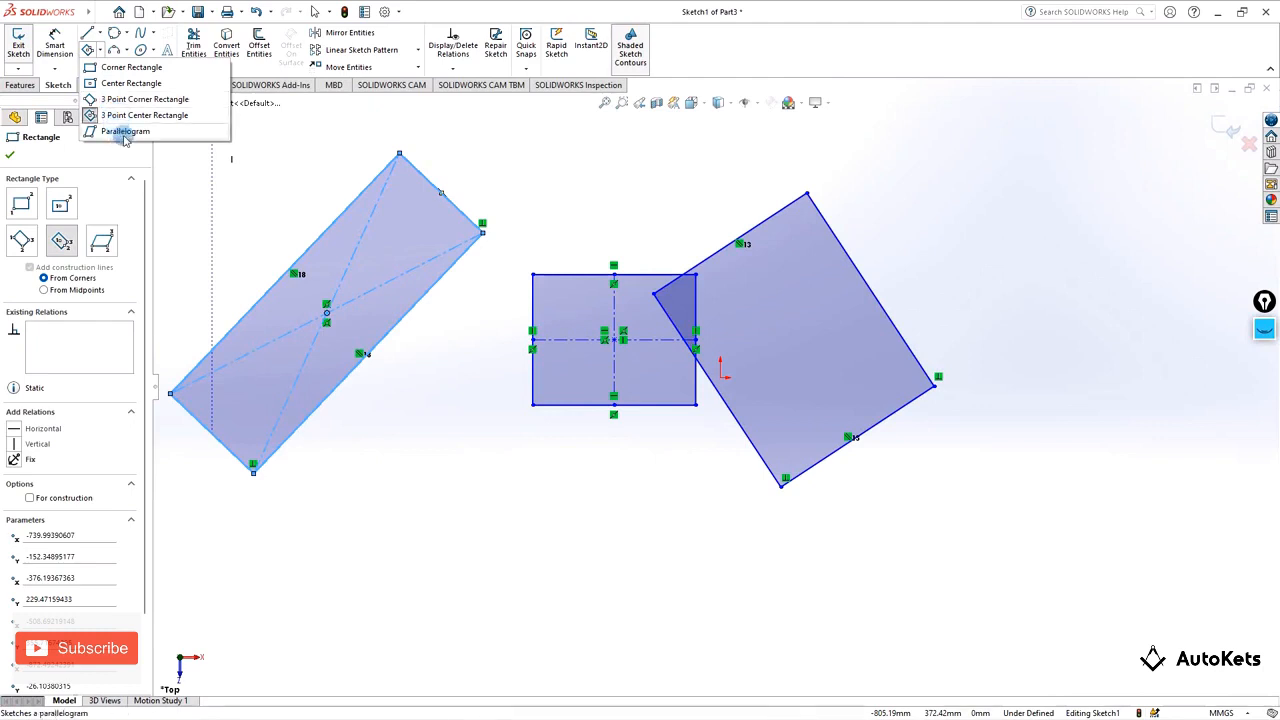
click(124, 133)
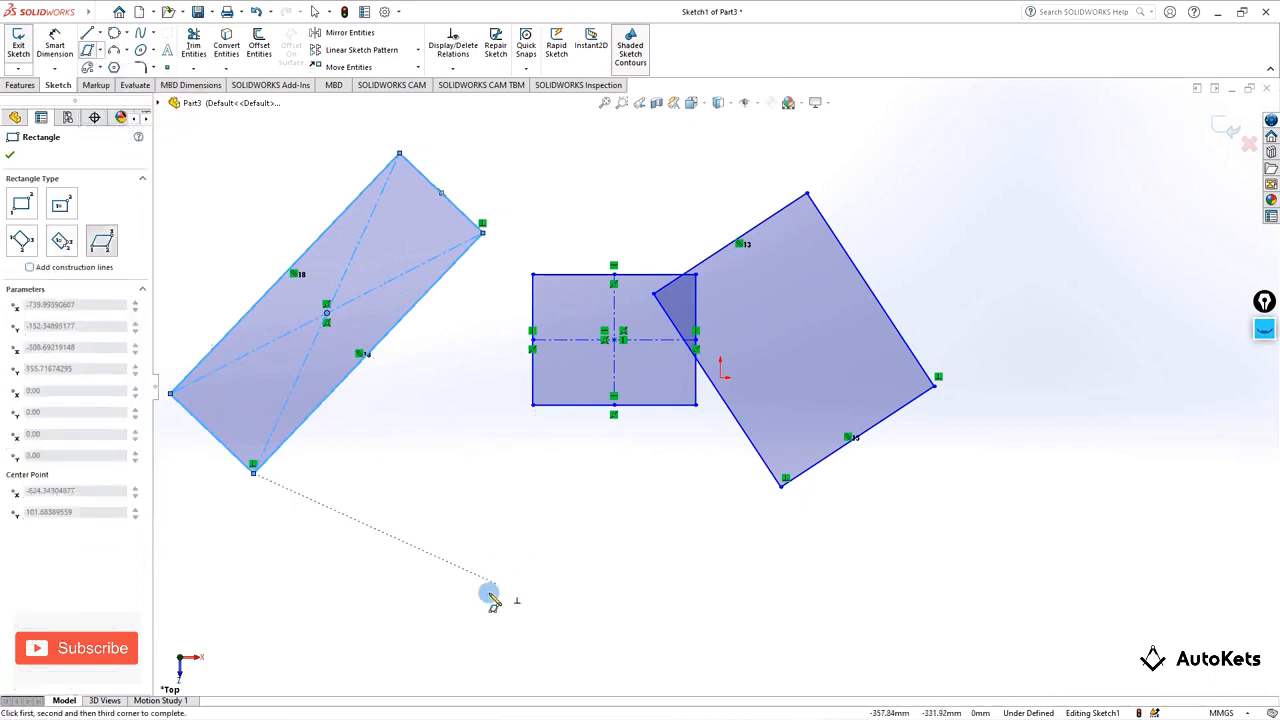
click(635, 605)
click(708, 487)
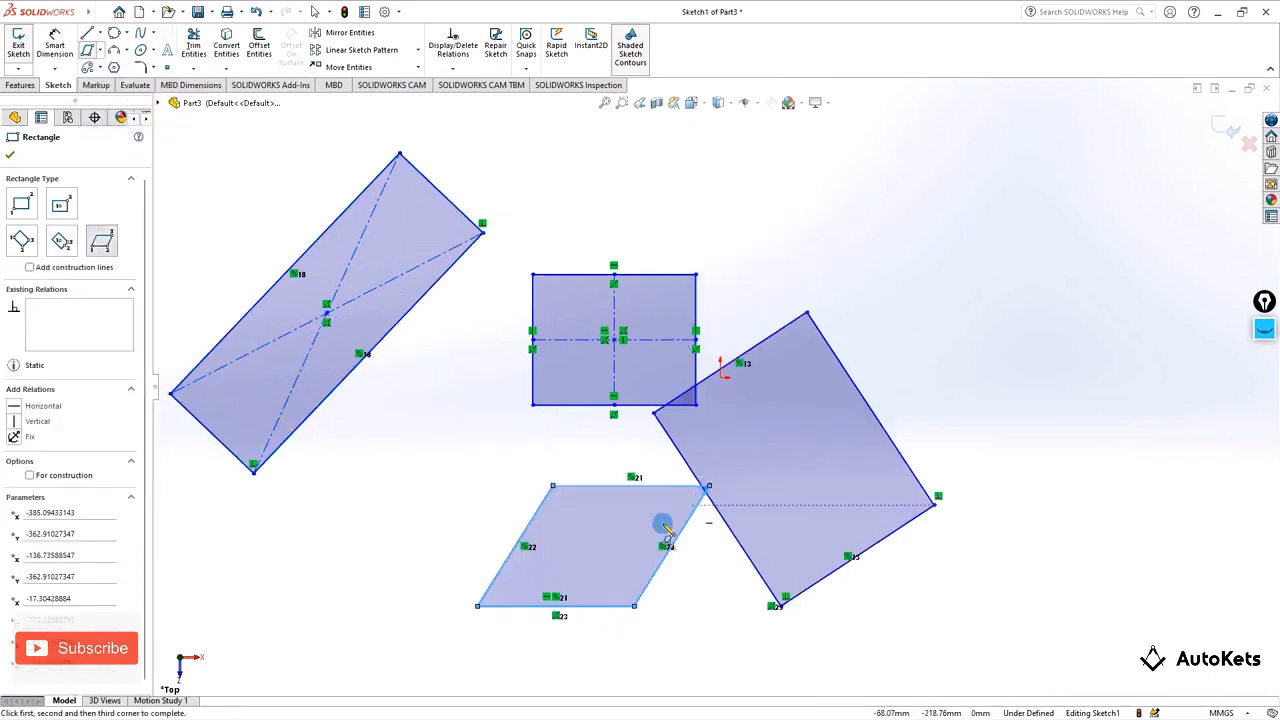
key(Escape)
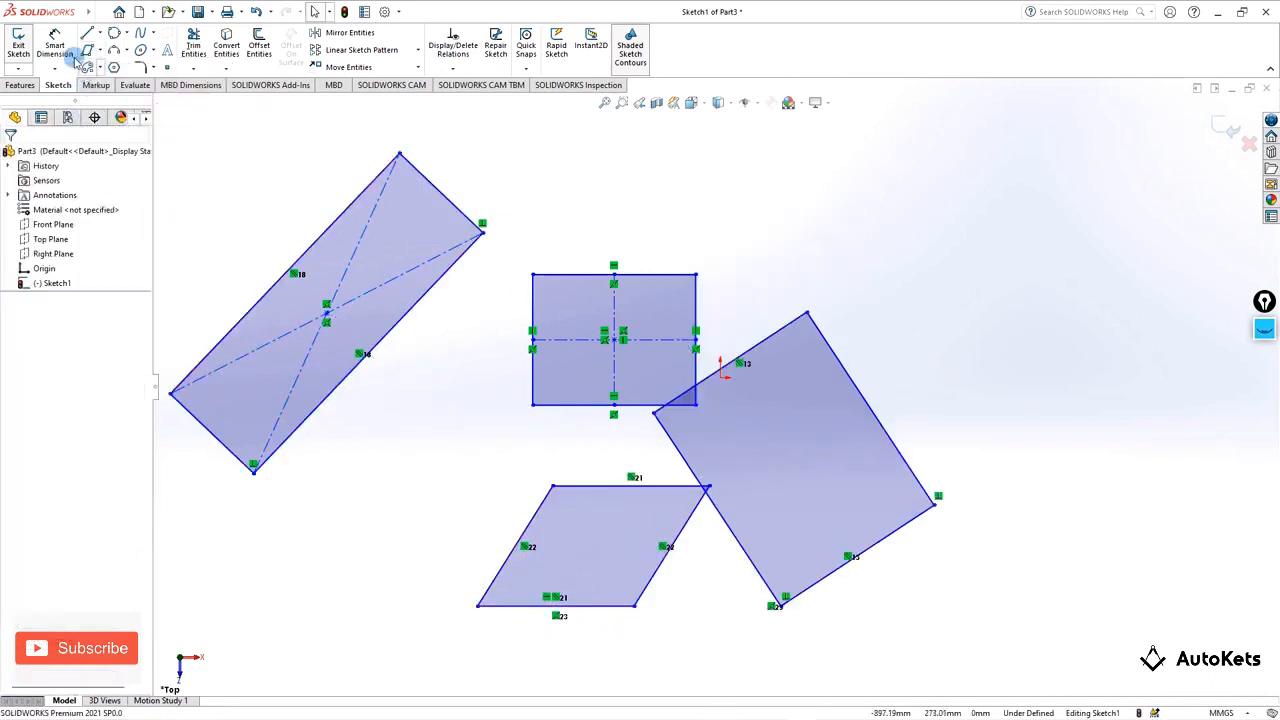
- Dimension the angle between the parallelogram's base and its left side with Smart Dimension, setting it to 50°
click(55, 45)
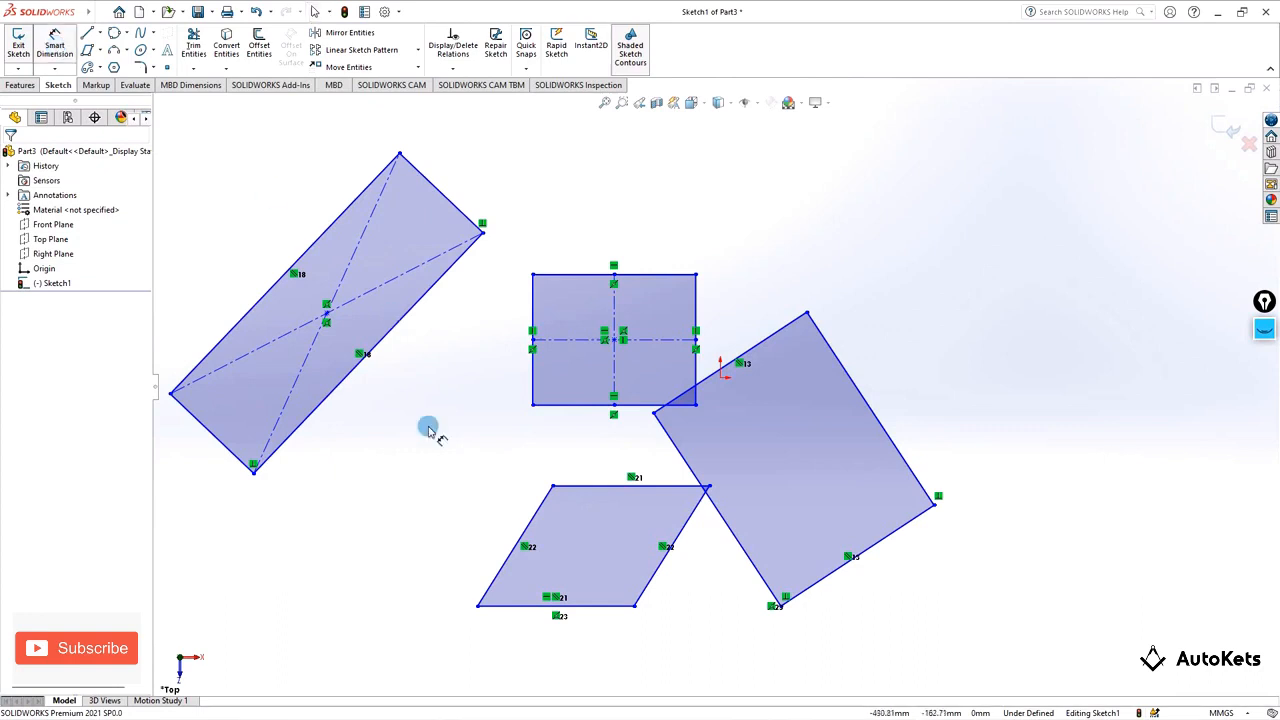
click(520, 609)
click(503, 563)
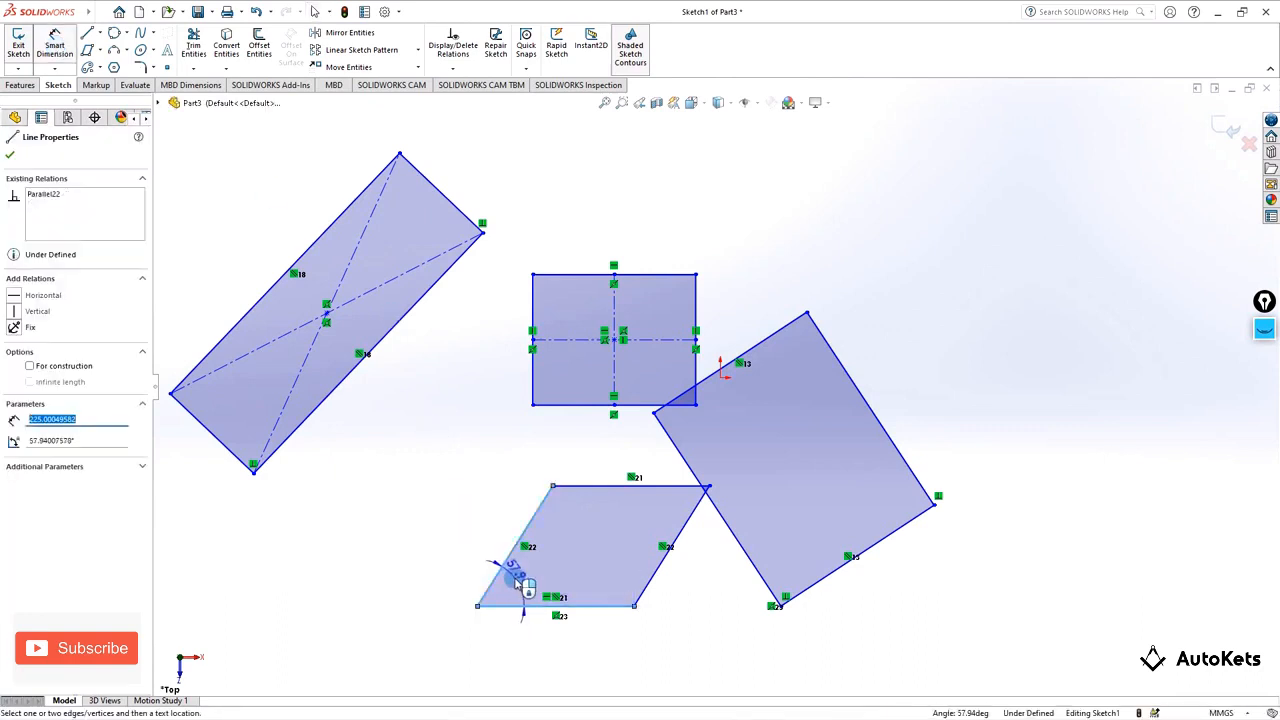
click(515, 578)
text(50)
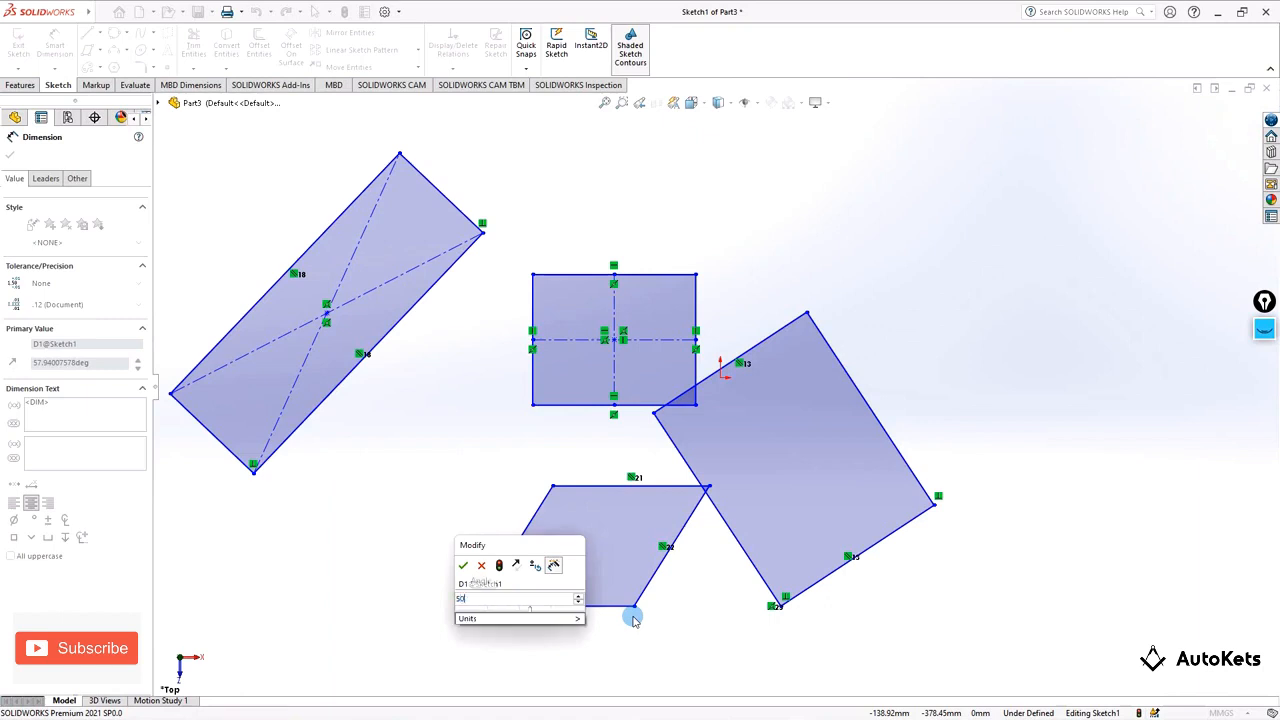
key(Return)
key(Escape)
- Examine the sketched shapes by zooming in and out around different areas, and zoom to fit the whole sketch
key(f)
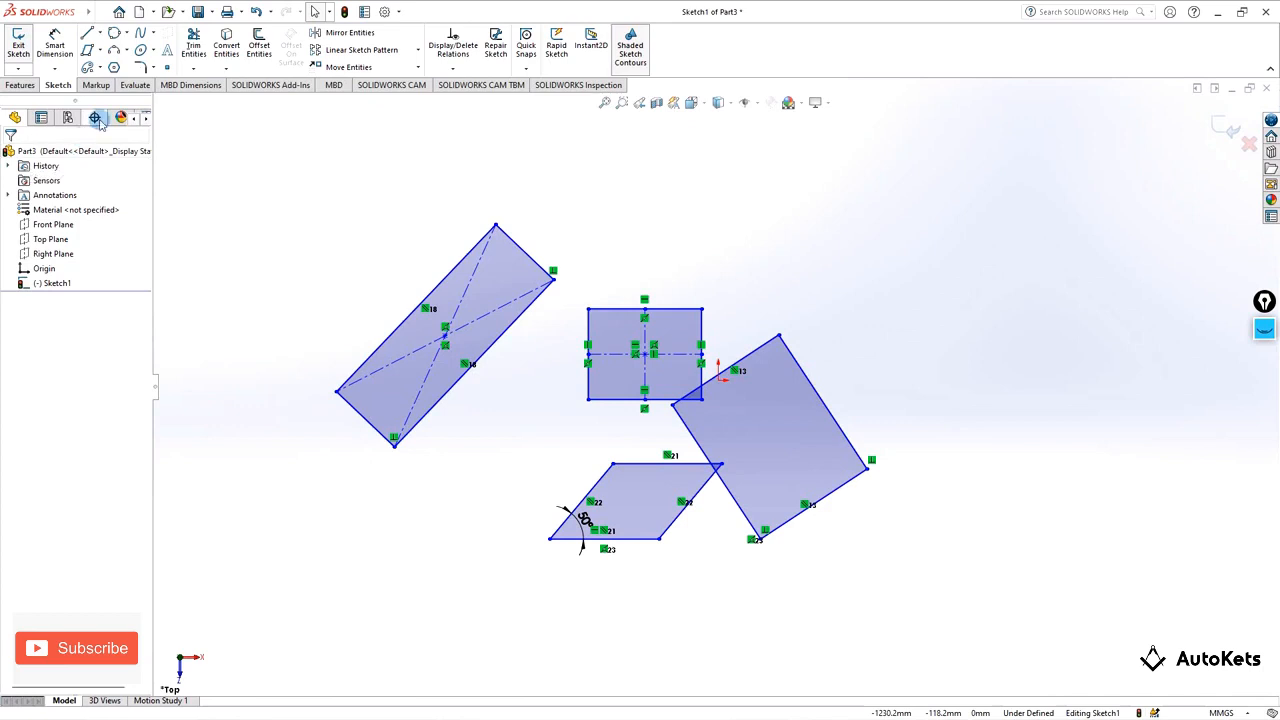
scroll(587, 345, up, 3)
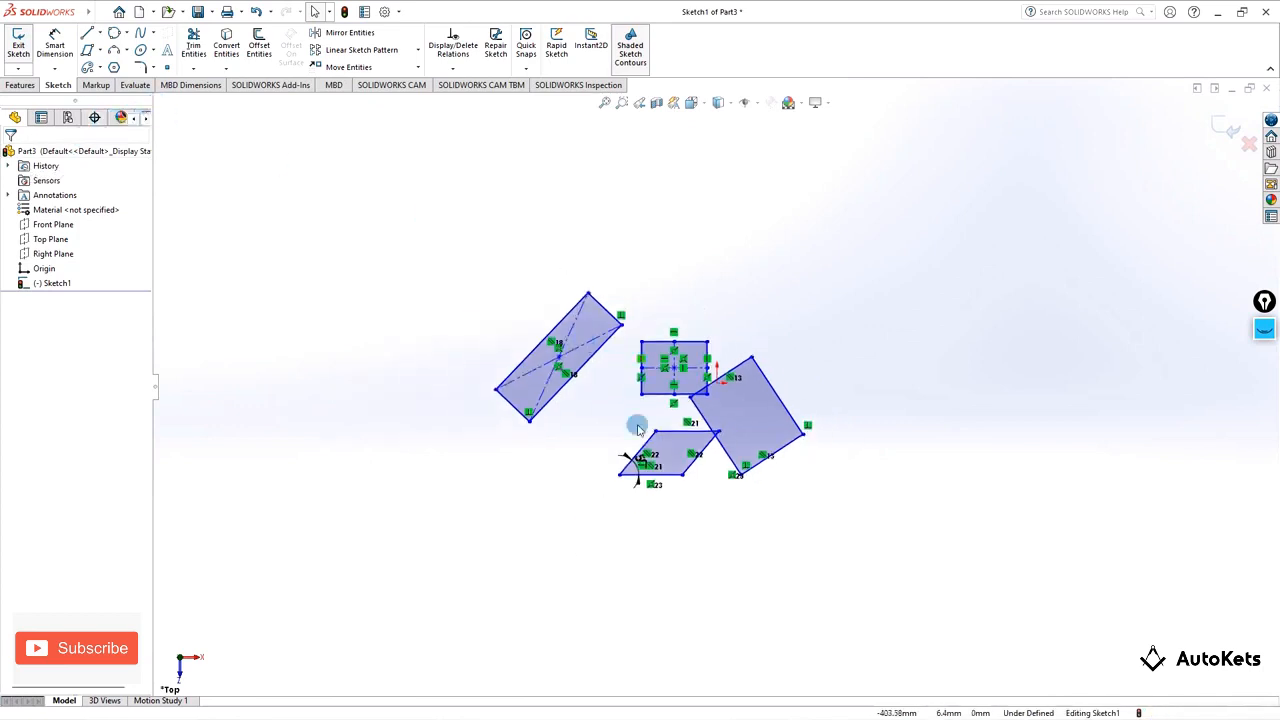
scroll(650, 460, down, 3)
scroll(668, 477, up, 3)
scroll(686, 352, up, 2)
scroll(684, 350, down, 3)
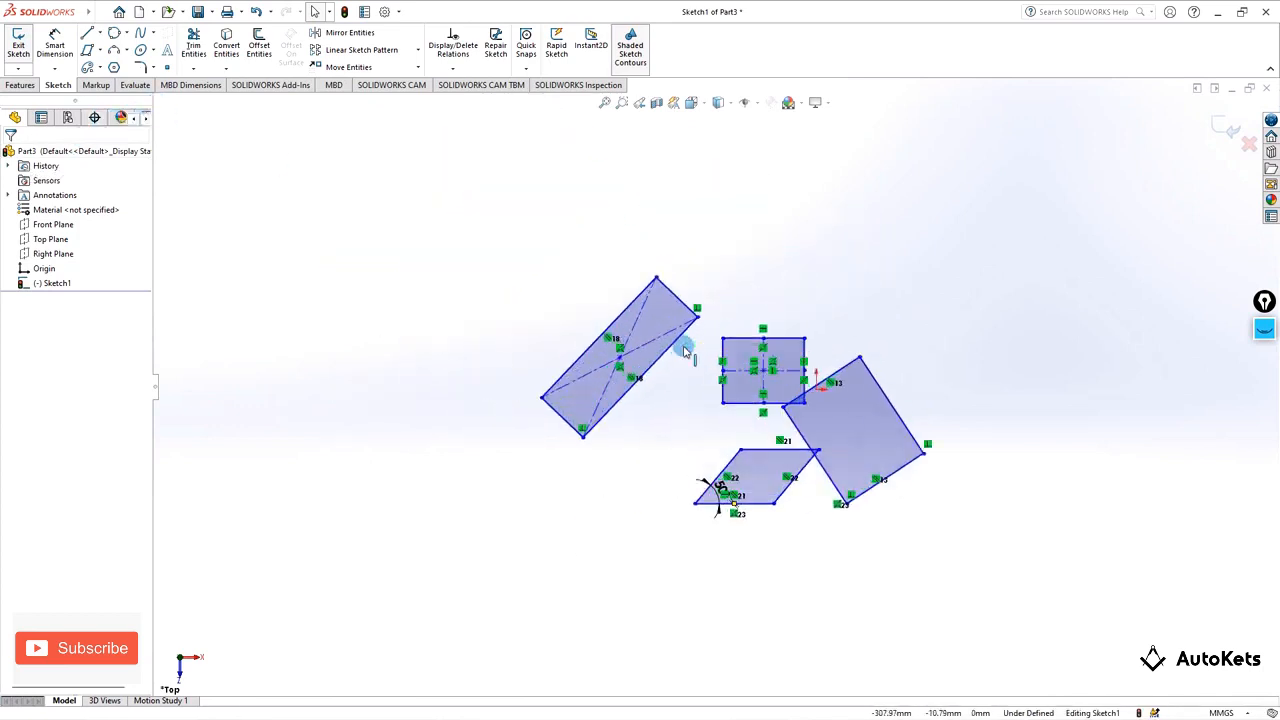
scroll(684, 350, up, 3)
scroll(683, 348, down, 4)
scroll(683, 348, up, 4)
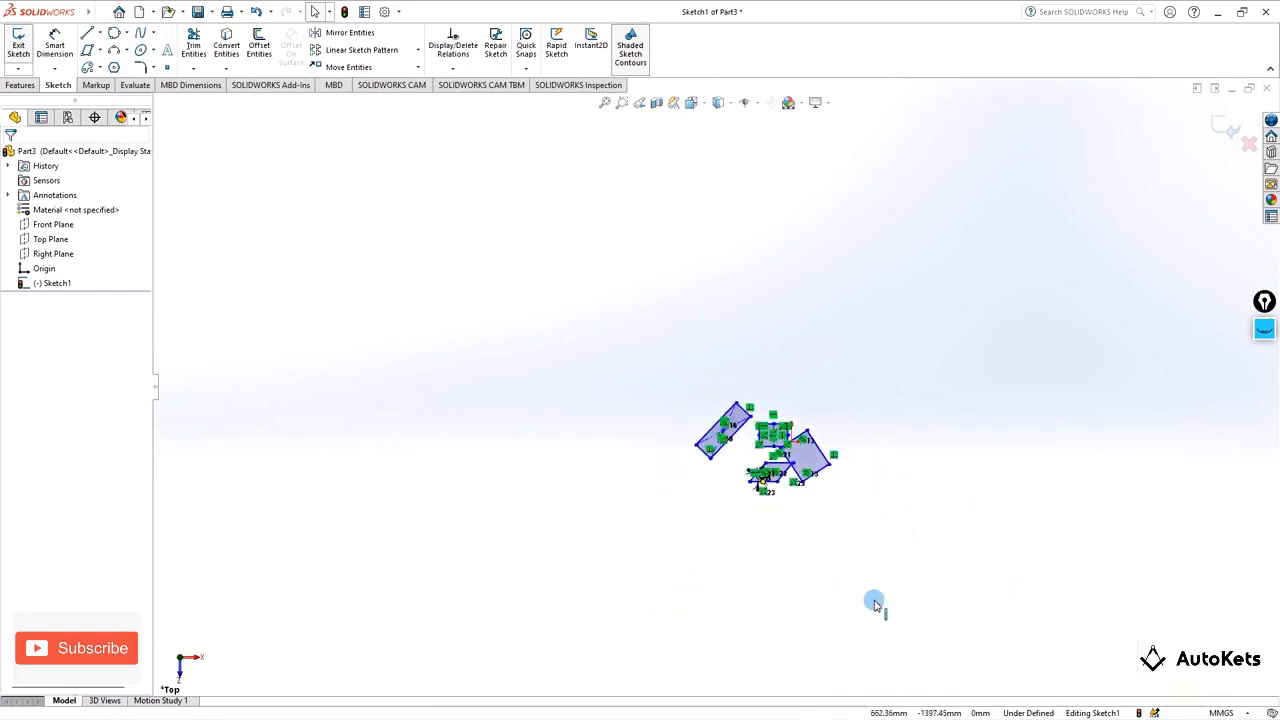
scroll(594, 350, down, 2)
scroll(575, 258, down, 6)
scroll(591, 265, up, 5)
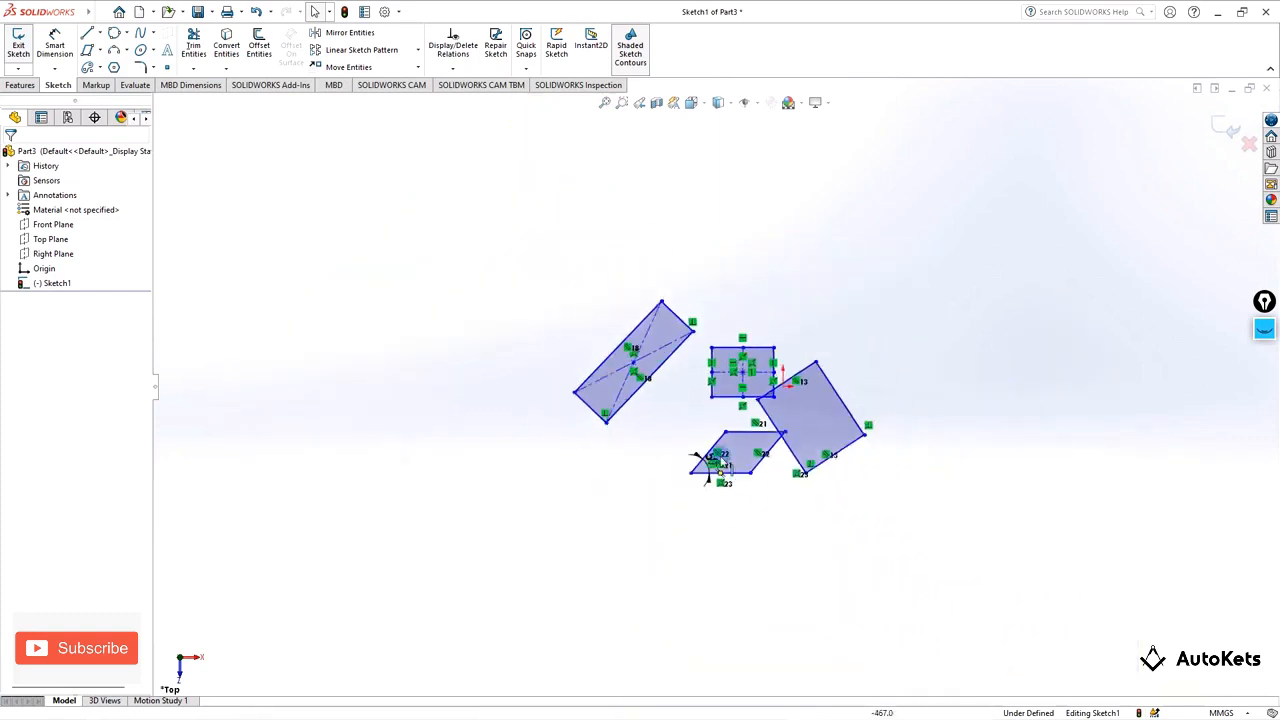
scroll(752, 440, down, 4)
scroll(750, 433, up, 4)
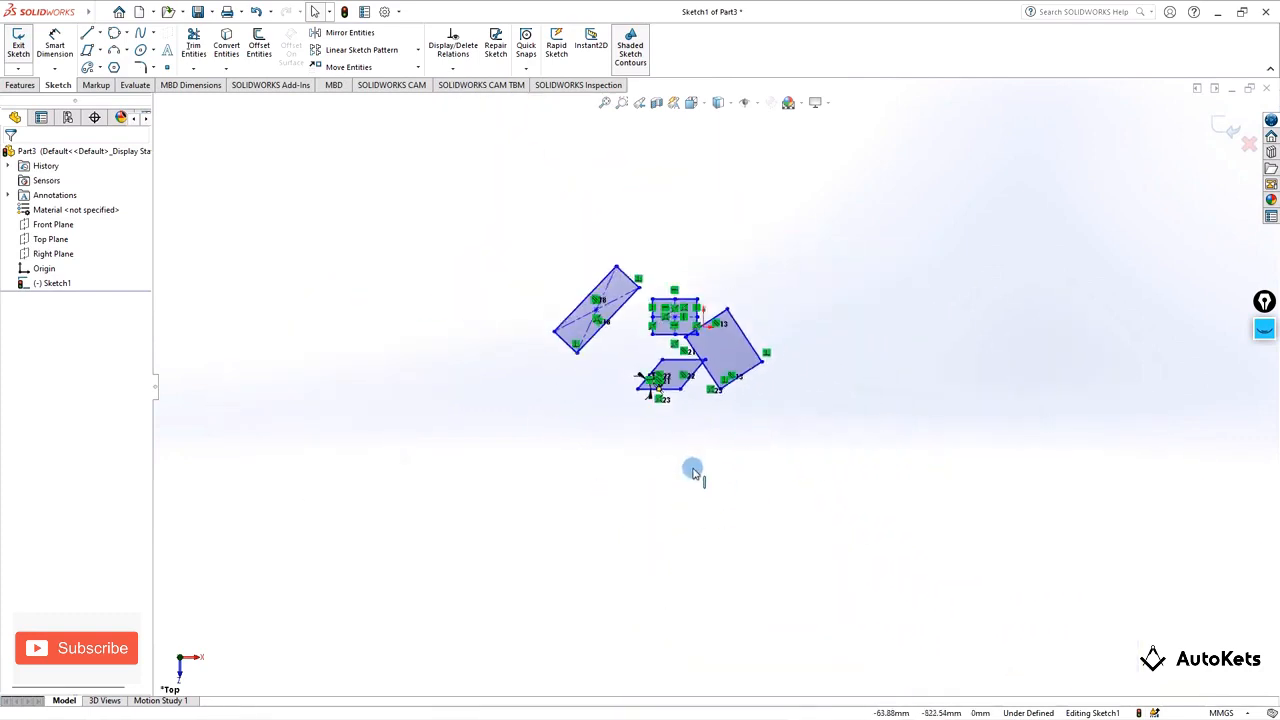
scroll(663, 385, down, 4)
scroll(474, 500, down, 2)
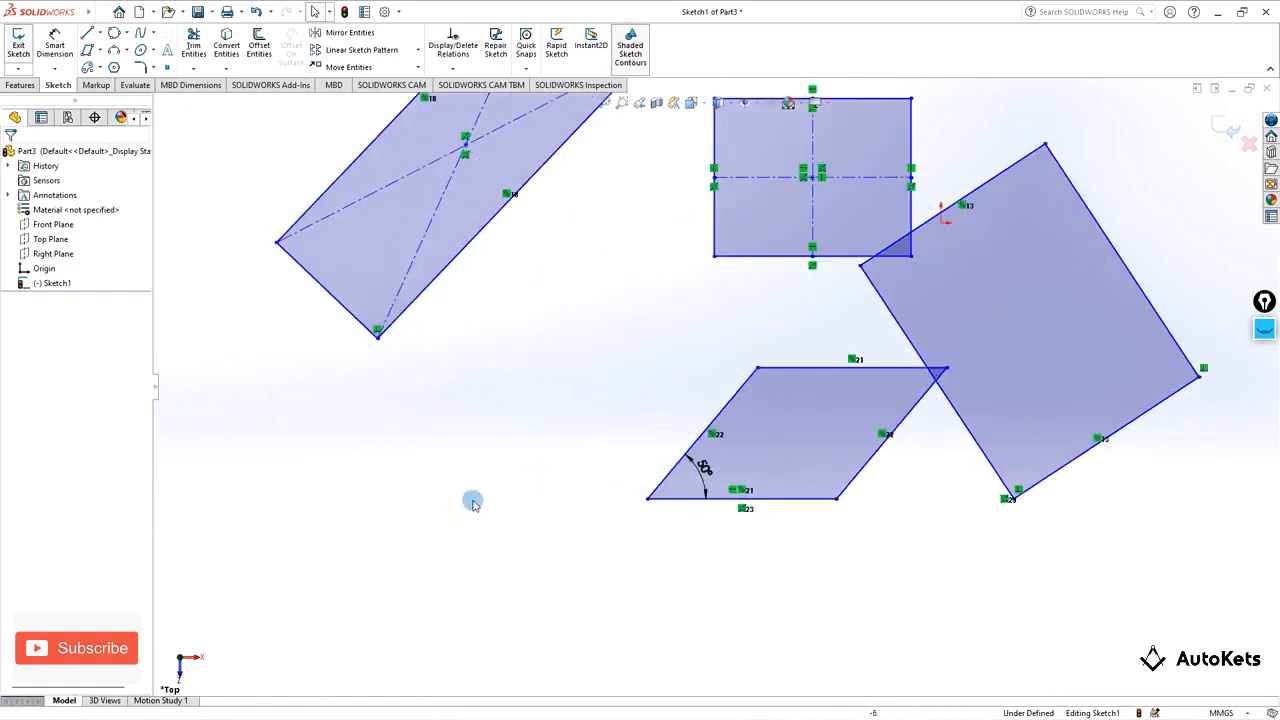
scroll(483, 491, up, 4)
scroll(503, 477, down, 6)
scroll(503, 477, up, 4)
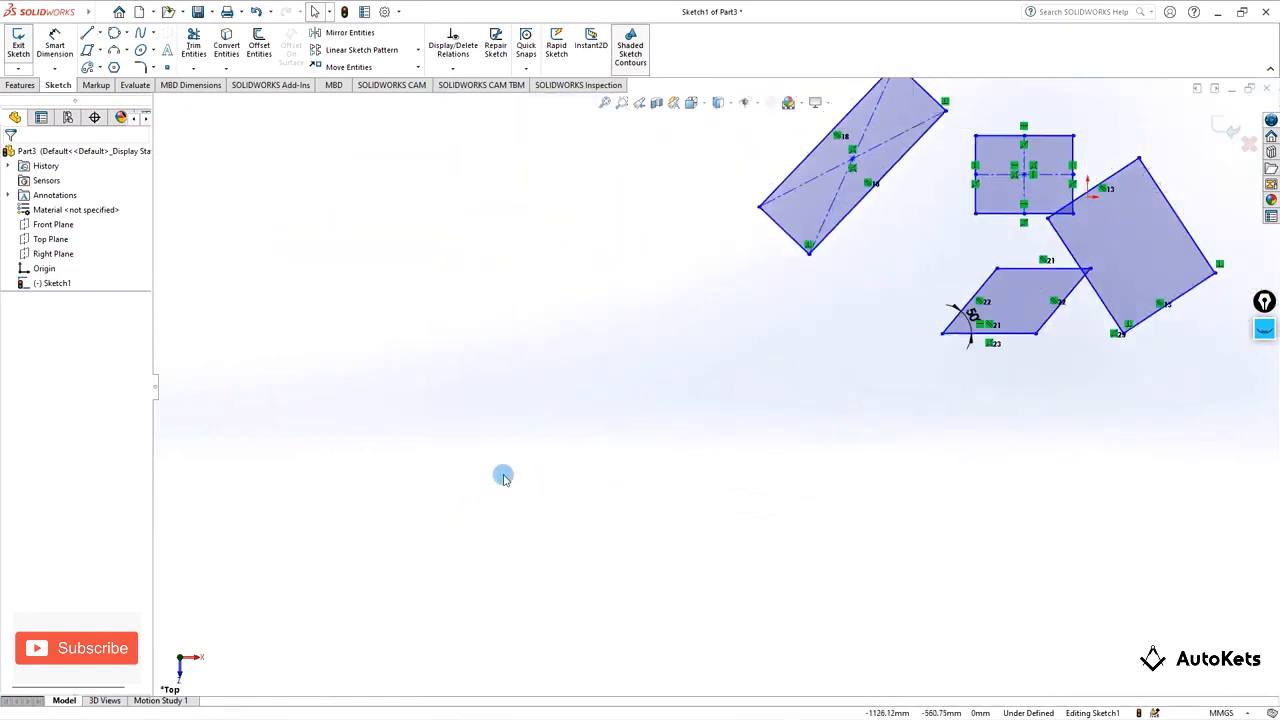
scroll(969, 343, down, 3)
scroll(940, 348, up, 4)
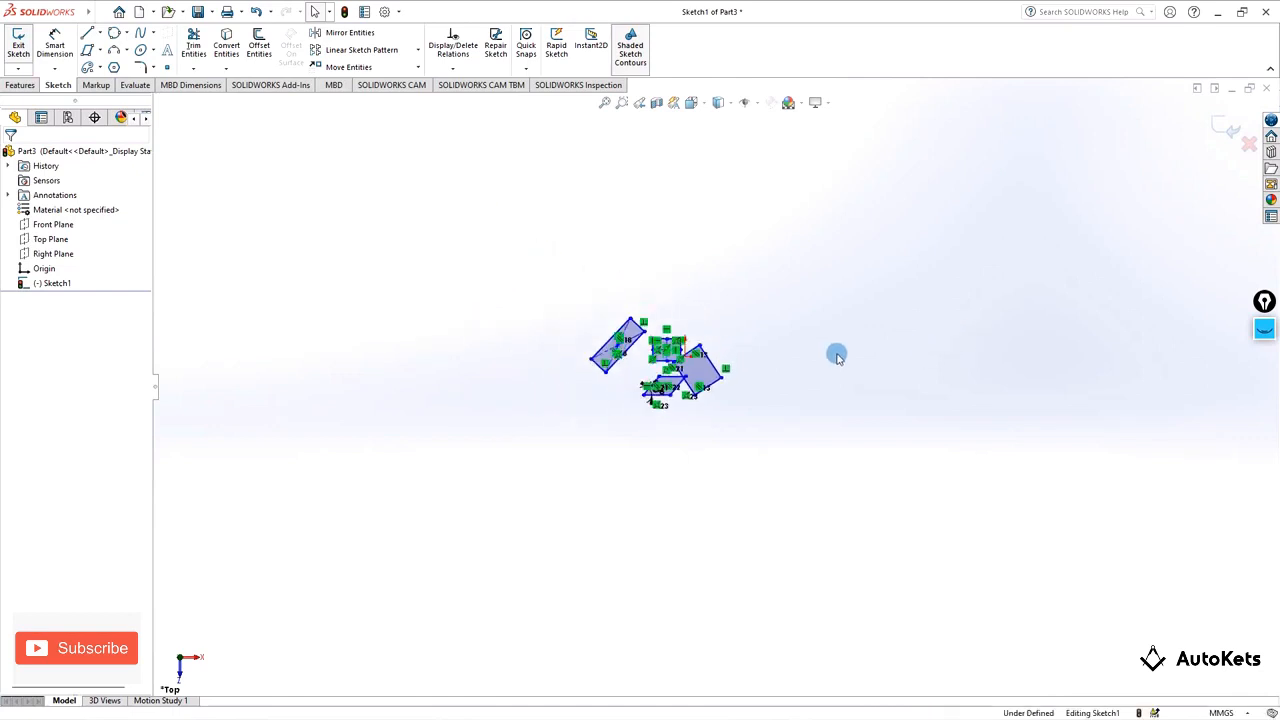
scroll(794, 371, down, 7)
scroll(521, 475, up, 5)
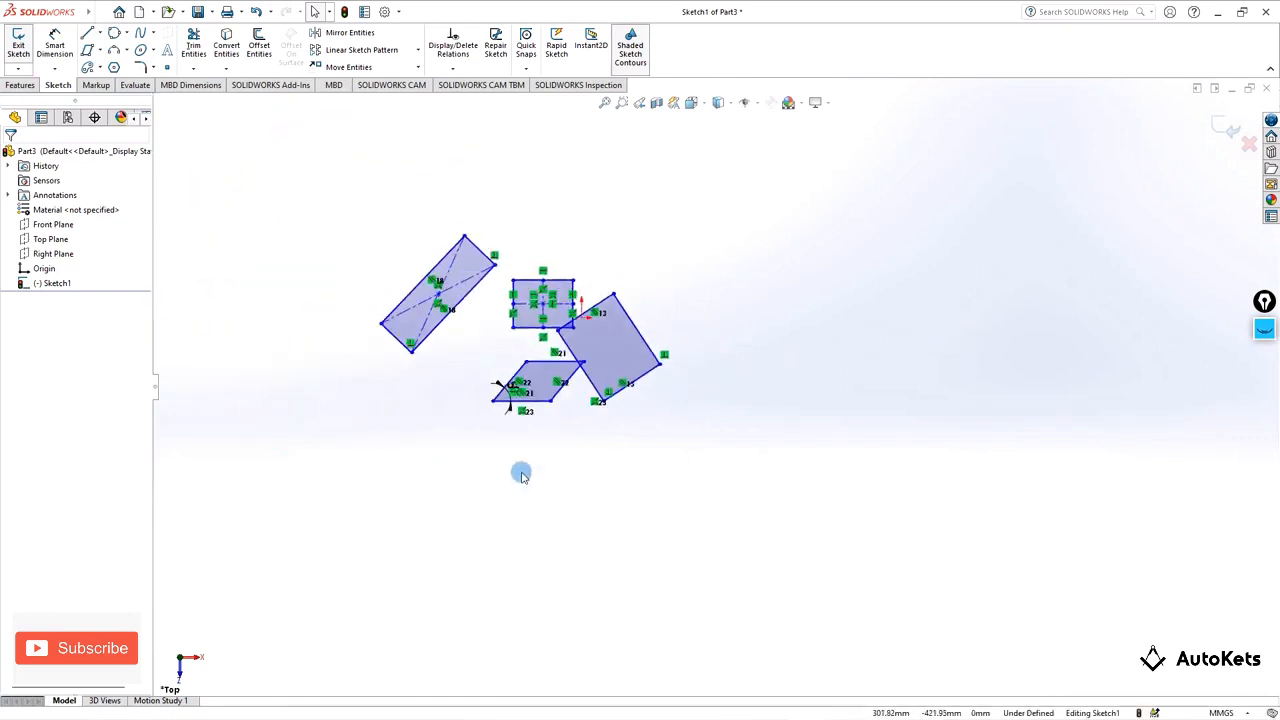
scroll(437, 353, down, 4)
scroll(321, 210, down, 2)
scroll(560, 440, down, 2)
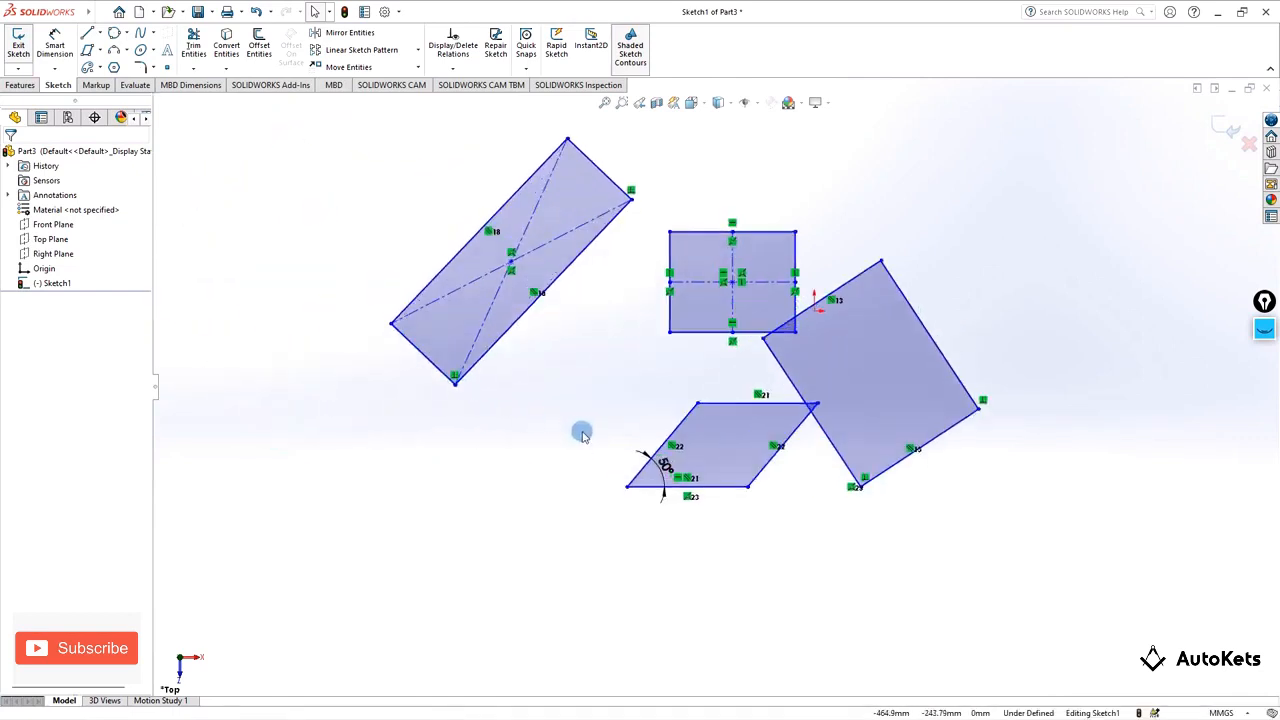
scroll(975, 244, down, 5)
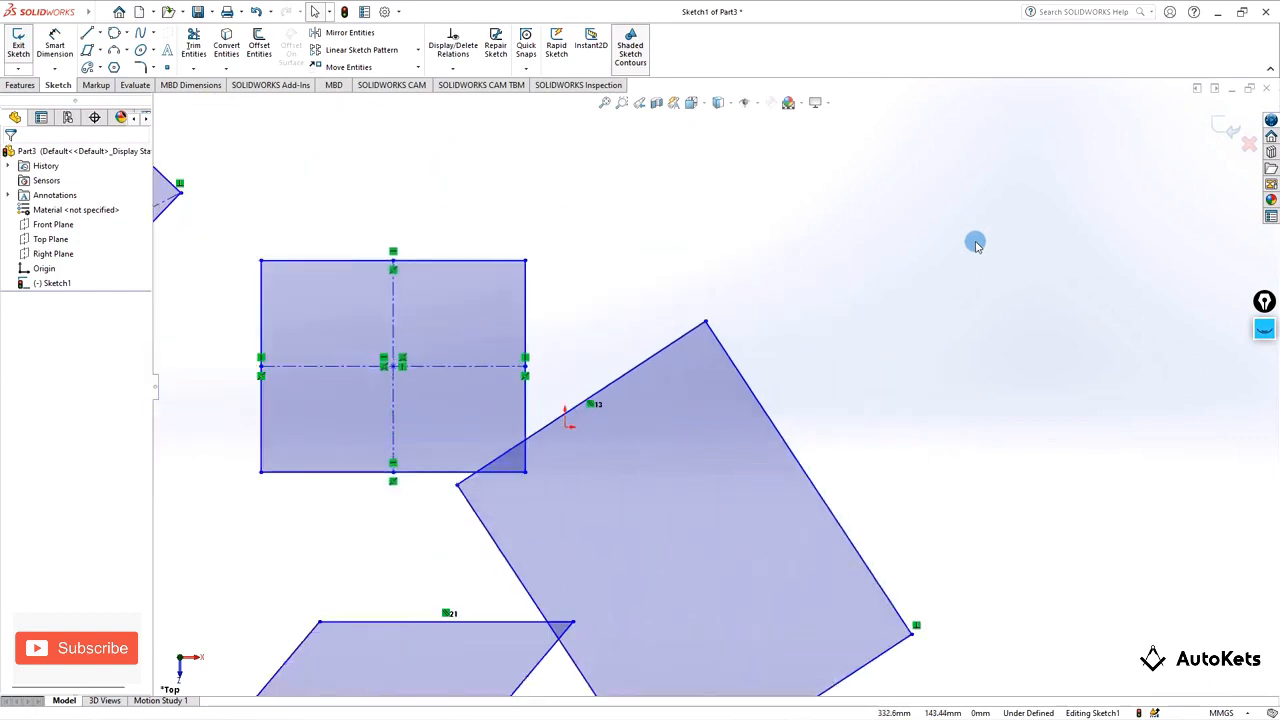
scroll(974, 243, up, 6)
scroll(409, 531, down, 3)
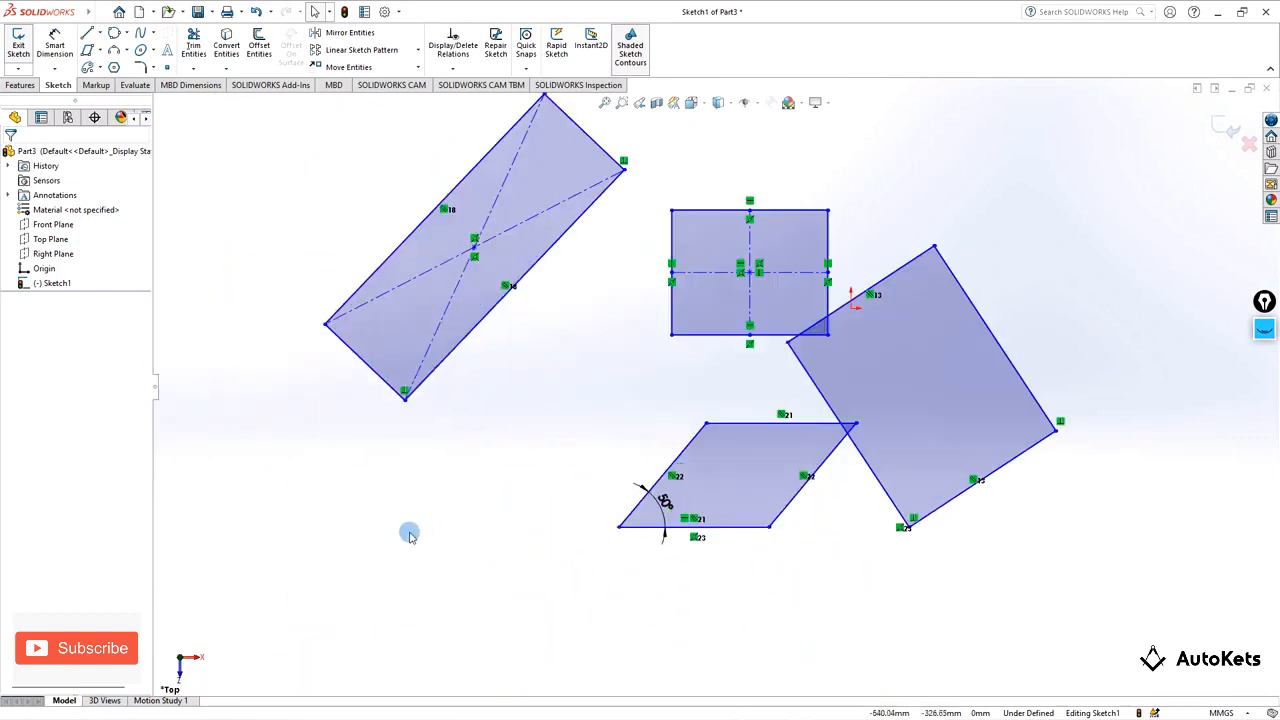
scroll(874, 543, up, 4)
scroll(746, 229, down, 3)
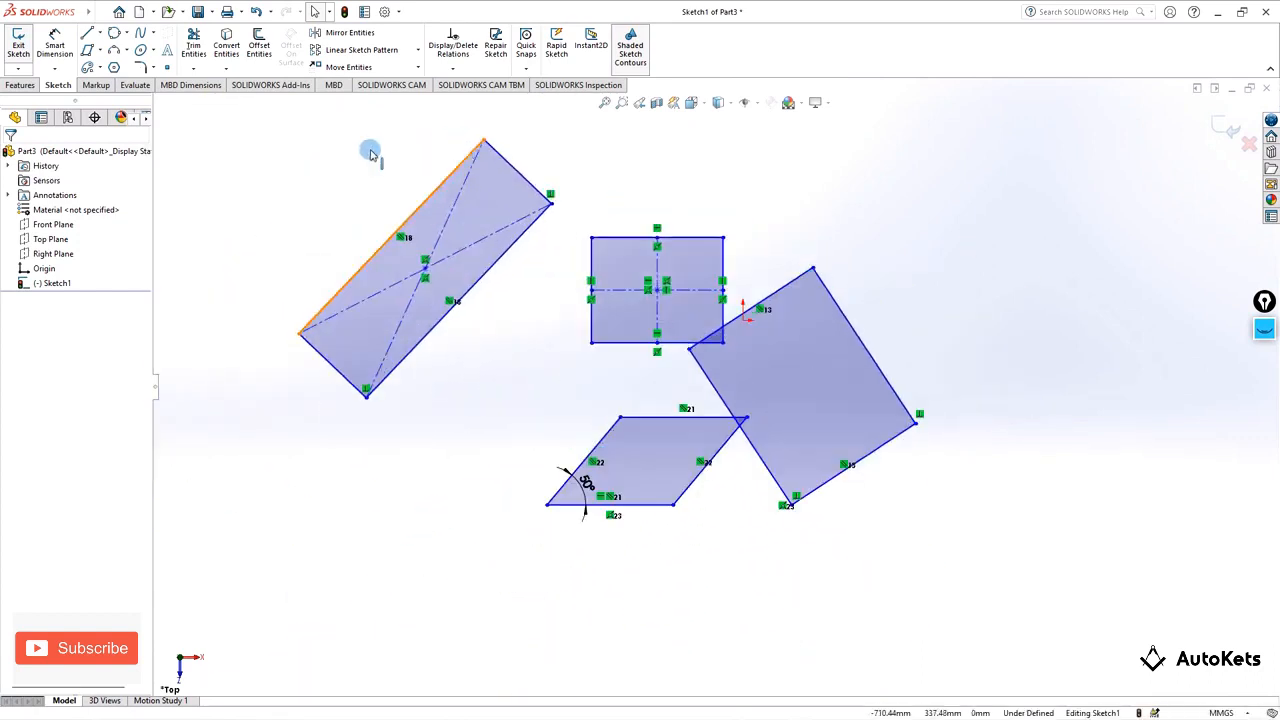
scroll(366, 149, down, 5)
scroll(418, 228, down, 4)
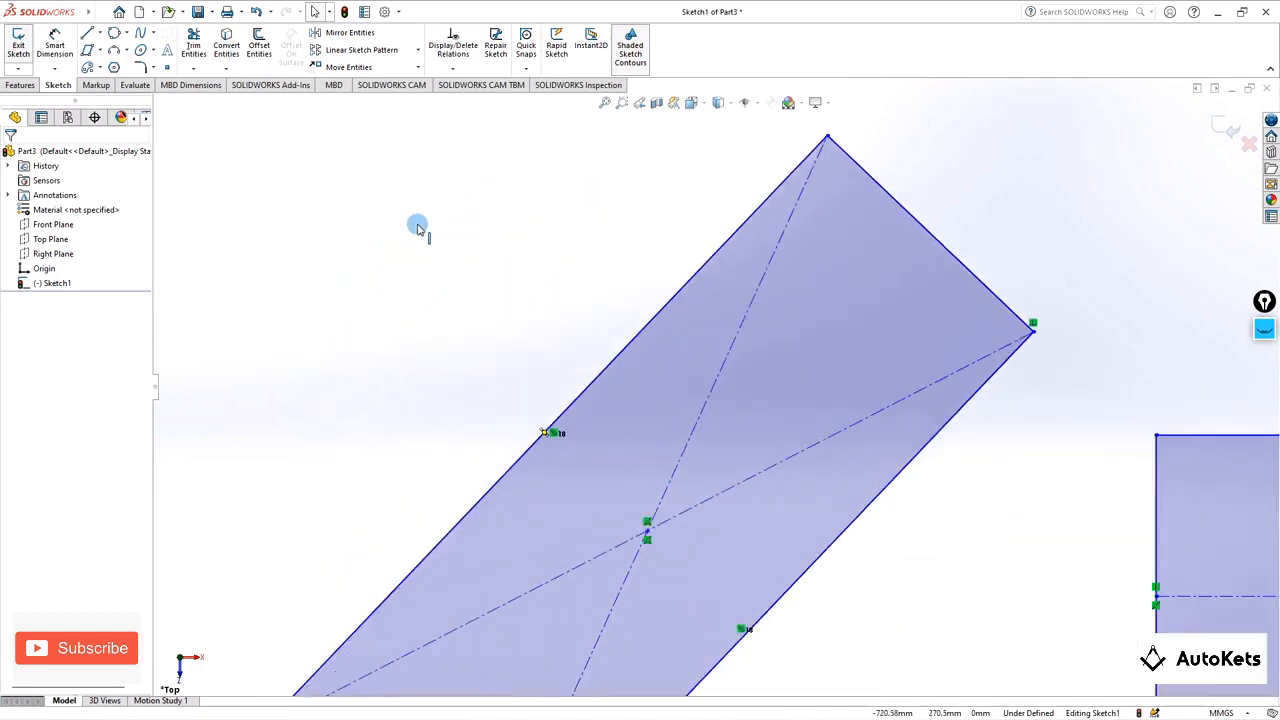
scroll(418, 228, up, 4)
scroll(418, 228, down, 5)
scroll(418, 228, up, 1)
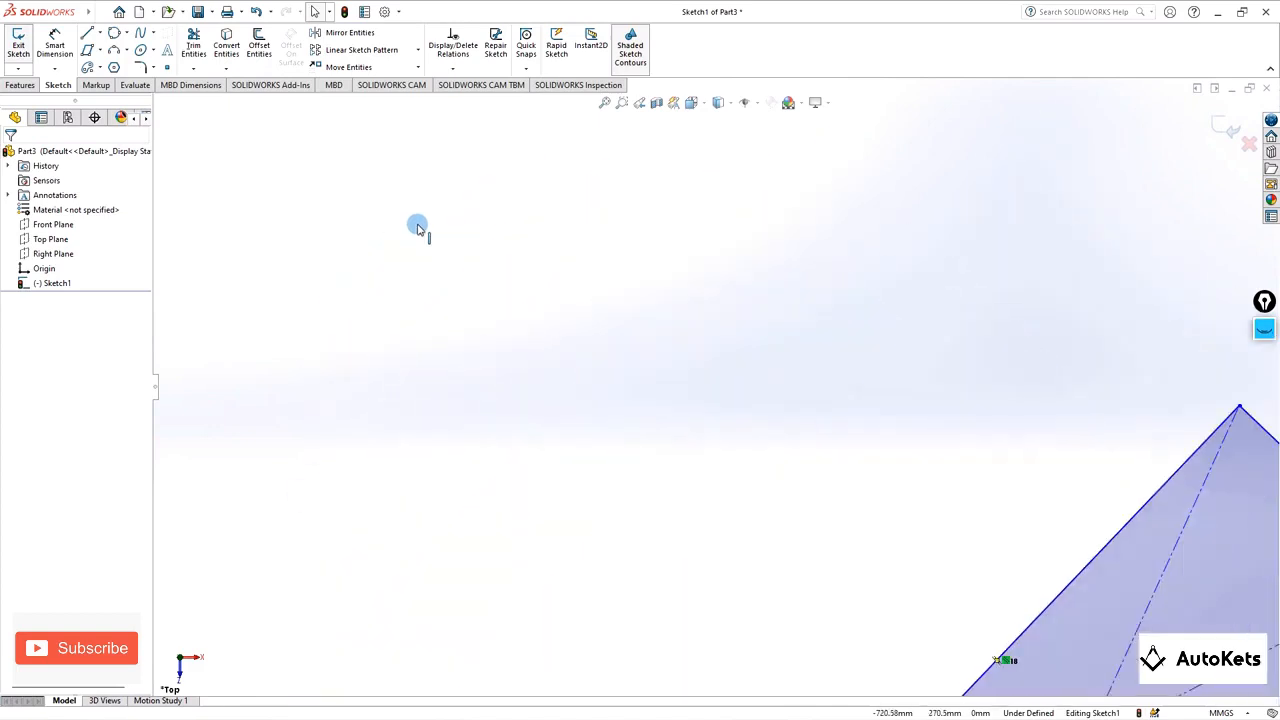
scroll(418, 228, down, 1)
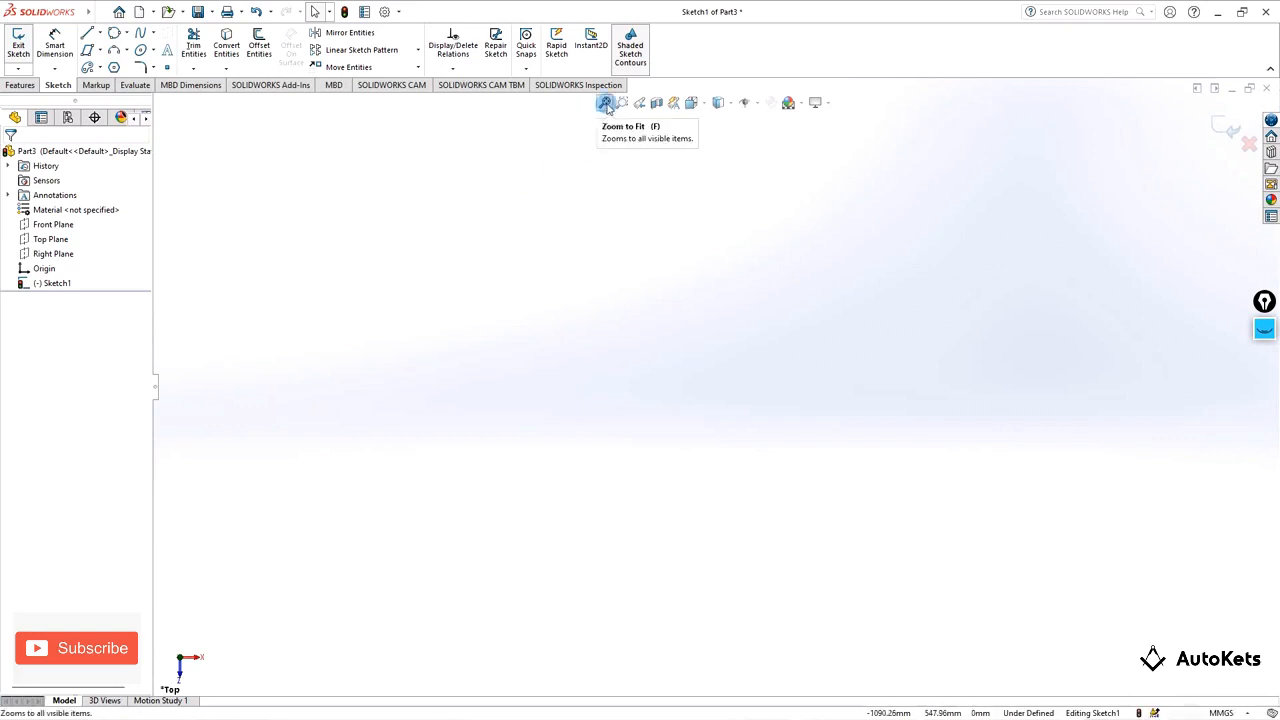
click(601, 127)
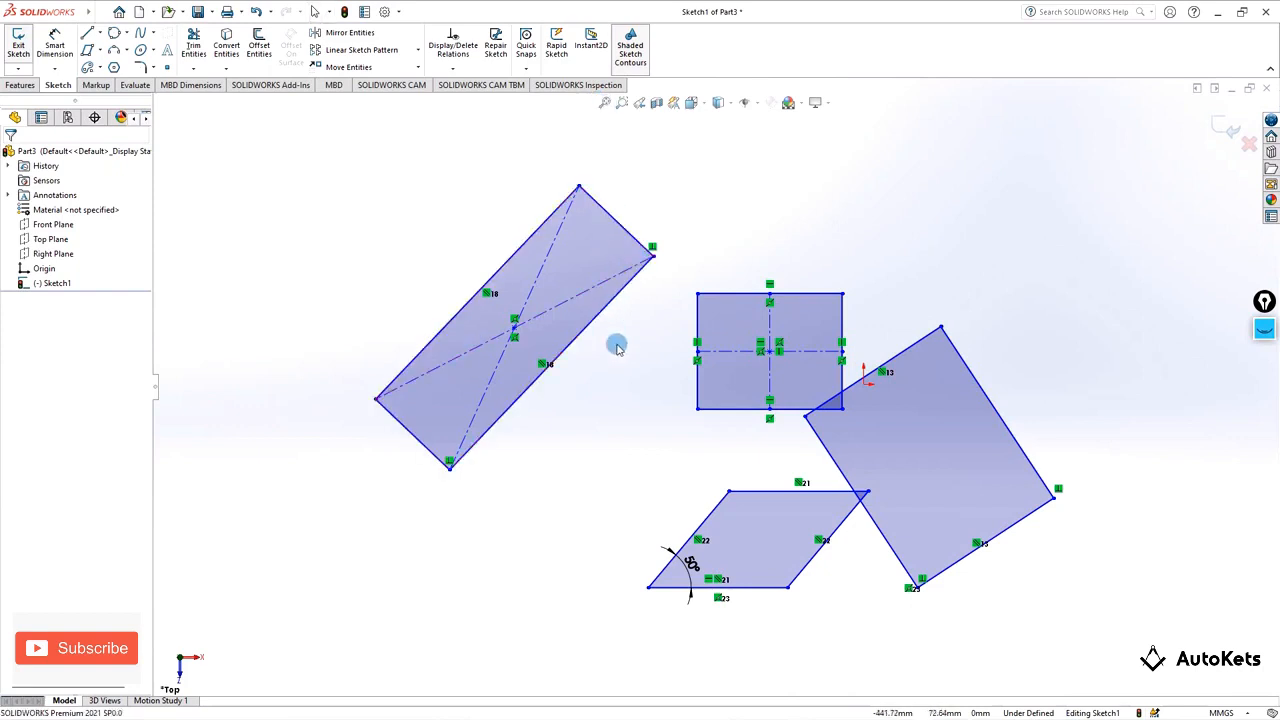
- Orbit the sketch to view it at an angle in 3D and return to the Normal To view
mouse_move(617, 346)
middle_down()
mouse_move(646, 366)
mouse_move(813, 345)
mouse_move(740, 246)
mouse_move(606, 331)
mouse_move(660, 446)
mouse_move(687, 454)
mouse_move(726, 451)
mouse_move(763, 309)
mouse_move(537, 346)
mouse_move(649, 527)
mouse_move(791, 431)
mouse_move(726, 289)
mouse_move(574, 386)
mouse_move(754, 468)
mouse_move(851, 371)
mouse_move(749, 423)
mouse_move(683, 423)
mouse_move(520, 366)
mouse_move(506, 420)
mouse_move(613, 342)
middle_up()
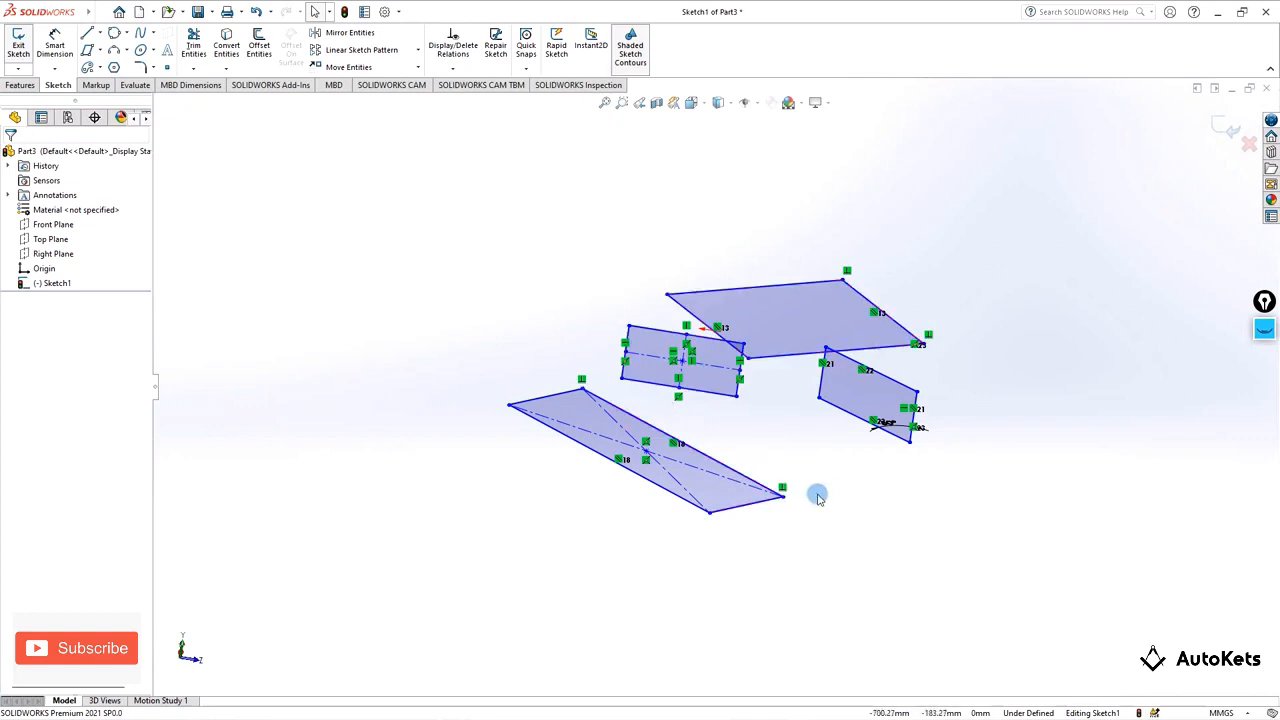
mouse_move(817, 494)
middle_down()
mouse_move(751, 460)
mouse_move(734, 471)
mouse_move(843, 486)
middle_up()
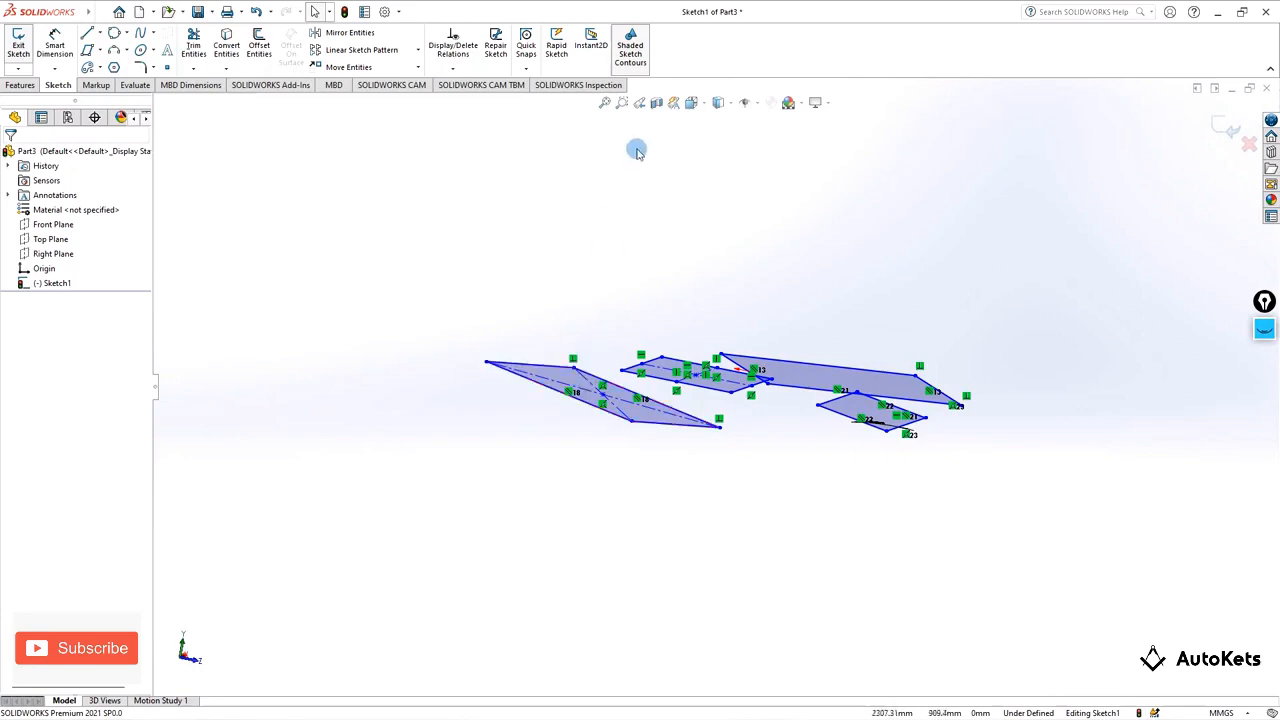
click(705, 105)
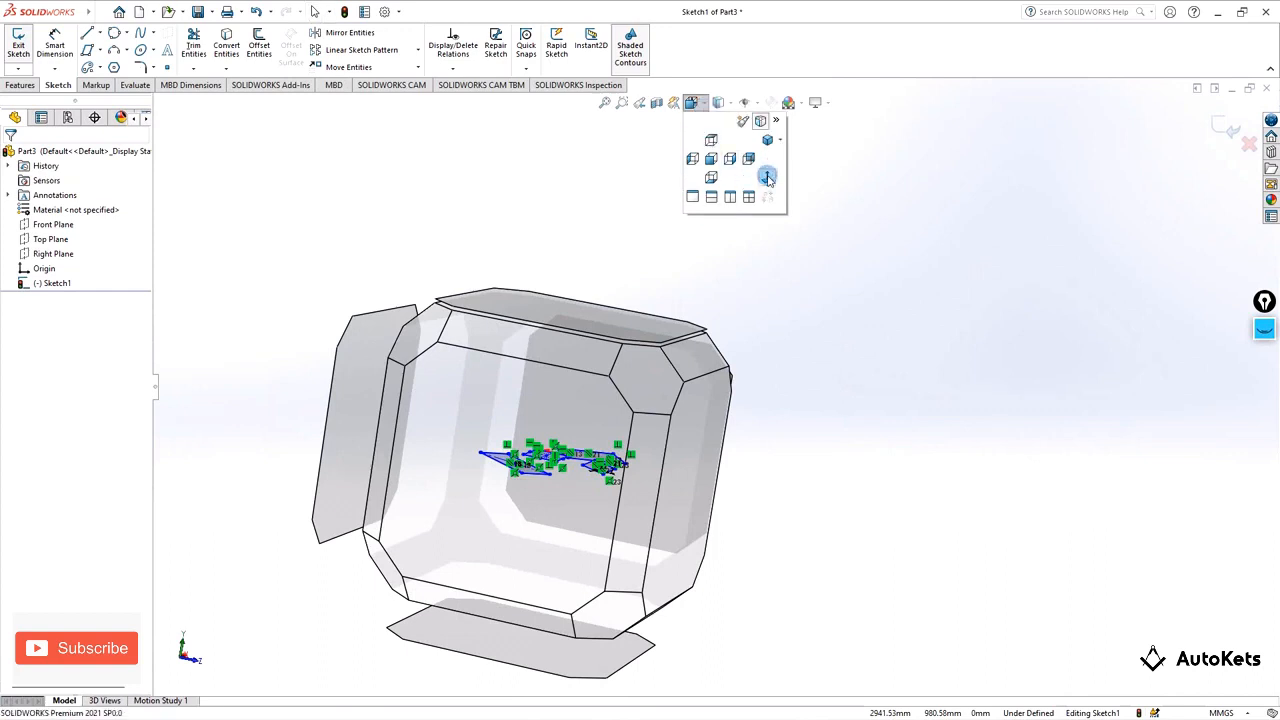
click(767, 177)
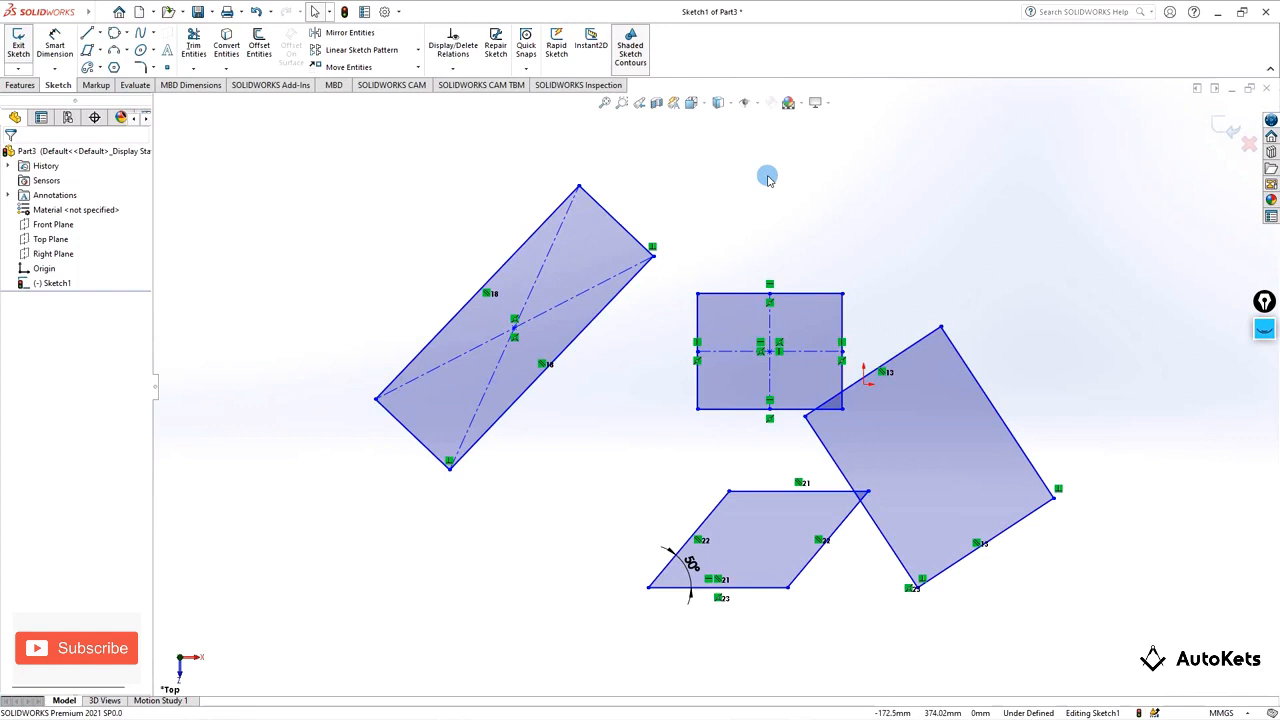
- Delete the center rectangle's top edge and all remaining shapes, construction lines and the angle dimension from the sketch
click(507, 307)
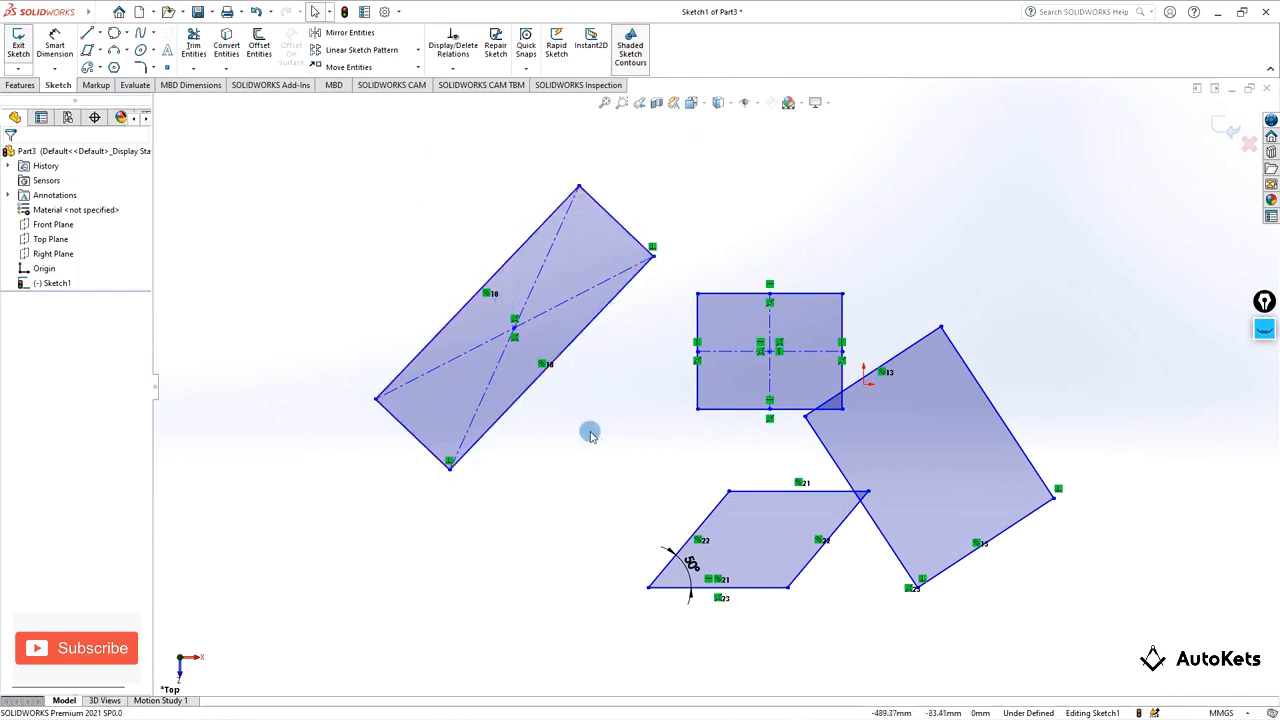
click(720, 294)
key(Delete)
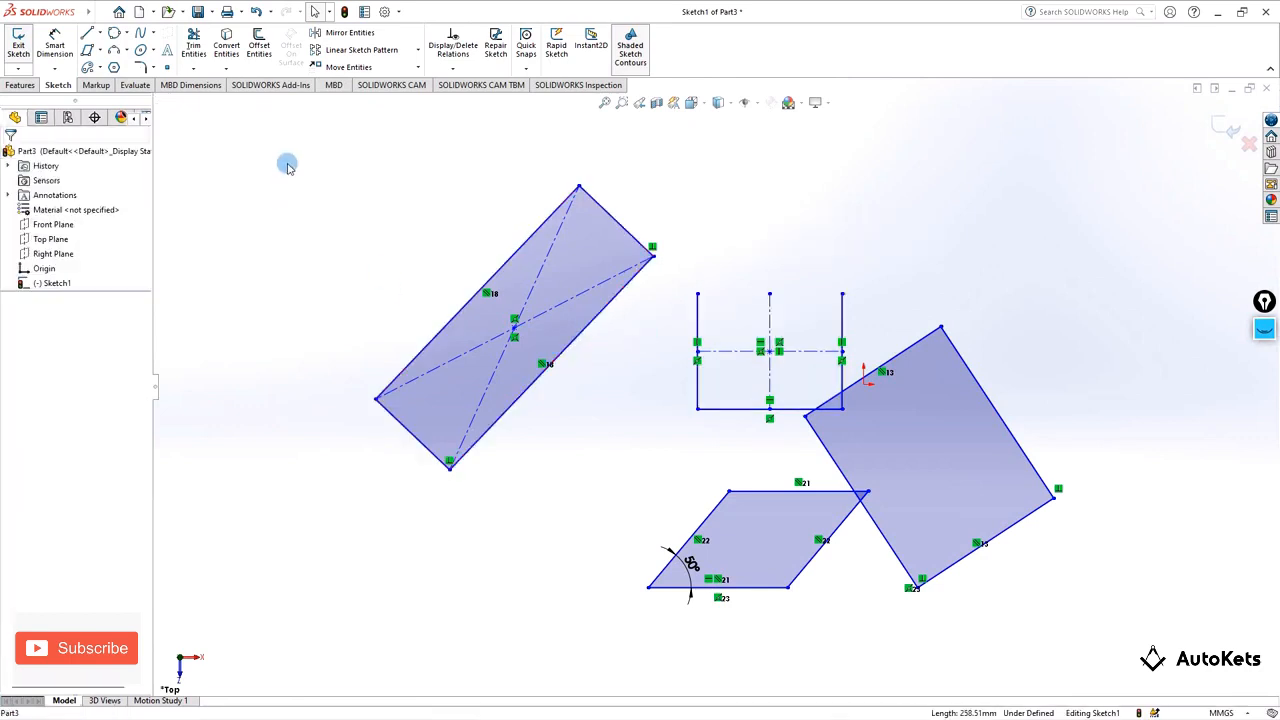
mouse_move(292, 152)
mouse_down()
mouse_move(643, 426)
mouse_move(1127, 646)
mouse_up()
key(Delete)
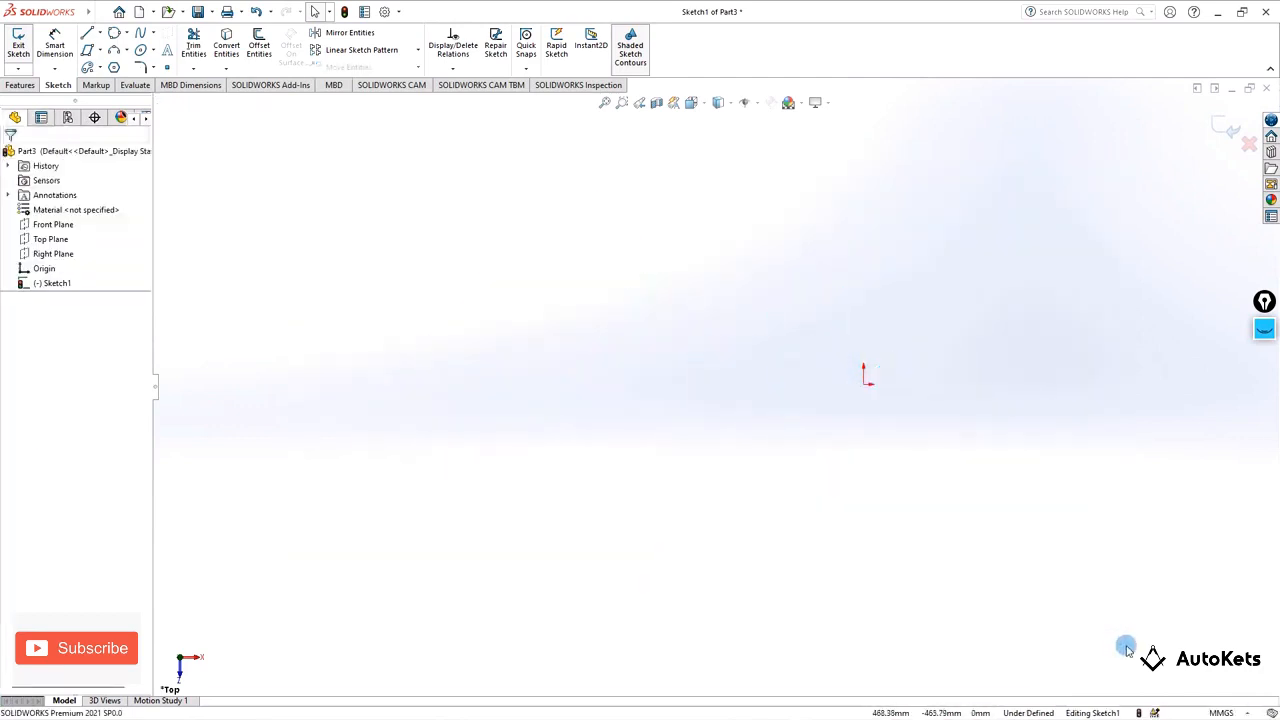